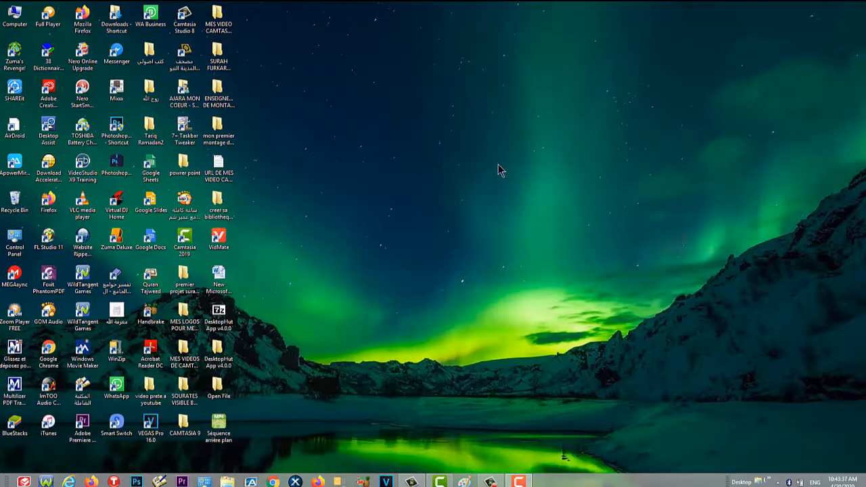
Switch to the open Camtasia project and look over its media bin, timeline and canvas
{"action": "left_click", "coordinate": [441, 482]}
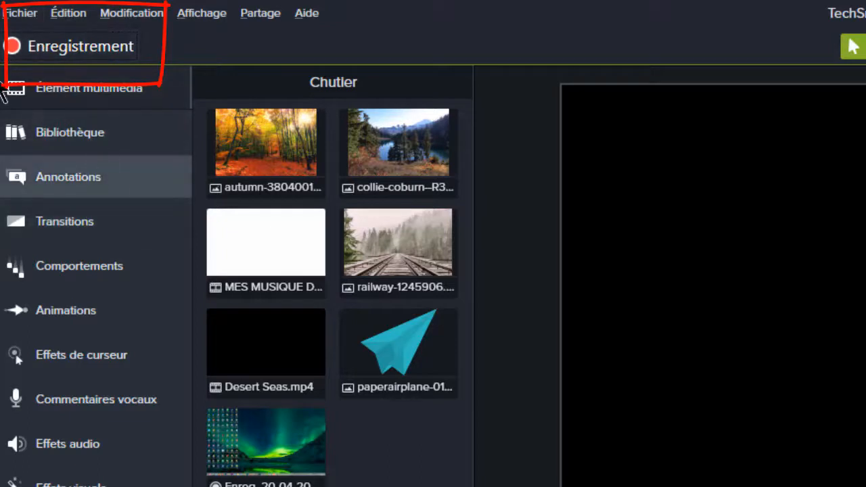
{"action": "left_click", "coordinate": [403, 217]}
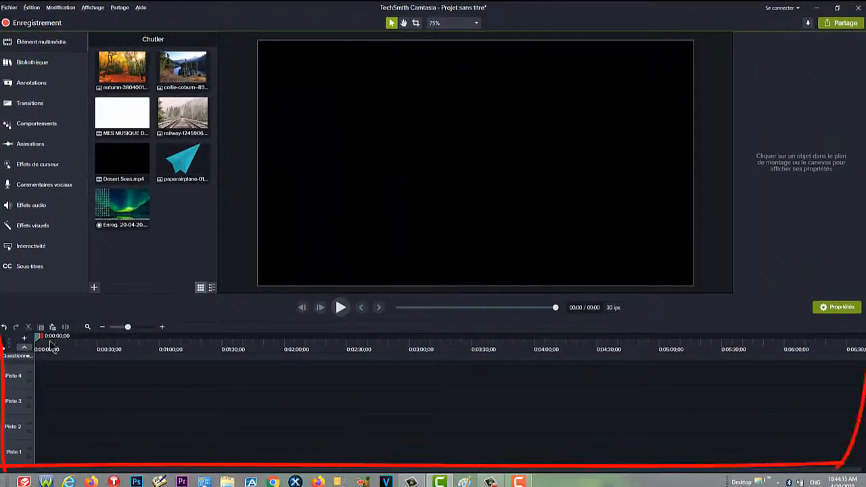
{"action": "left_click_drag", "start_coordinate": [1, 316], "coordinate": [865, 311]}
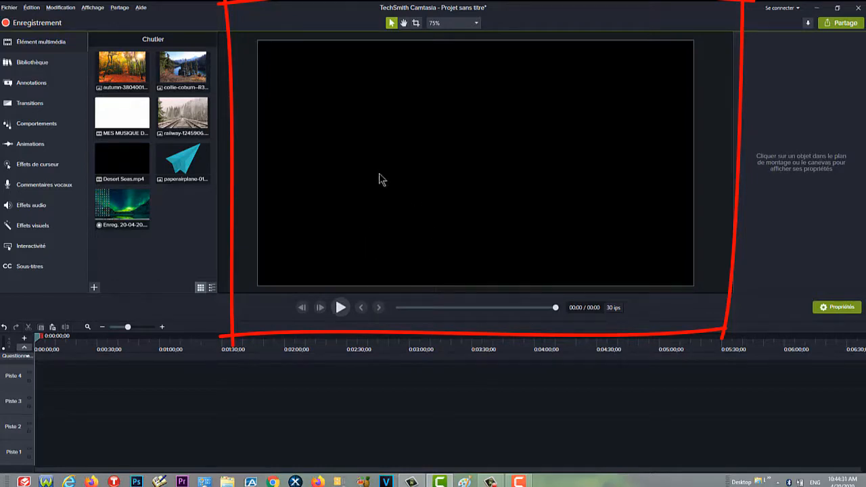
{"action": "left_click", "coordinate": [131, 166]}
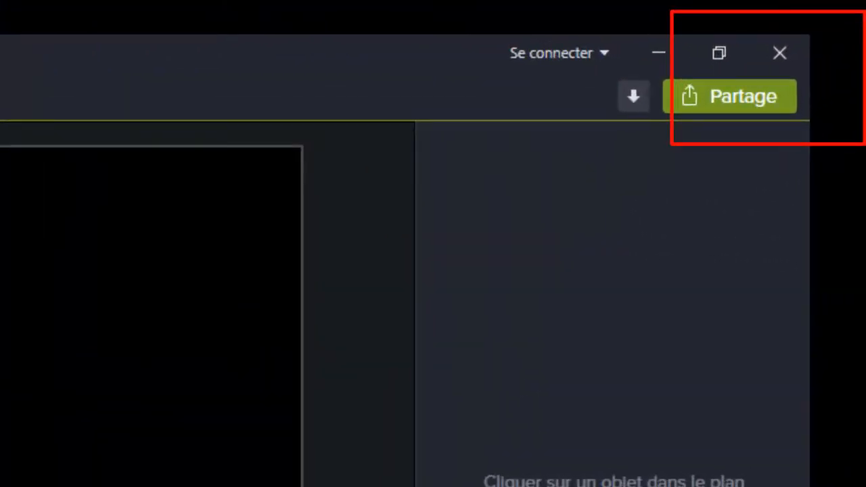
Minimize Camtasia and view the custom recording area sizes offered by the screen recorder
{"action": "left_click", "coordinate": [658, 42]}
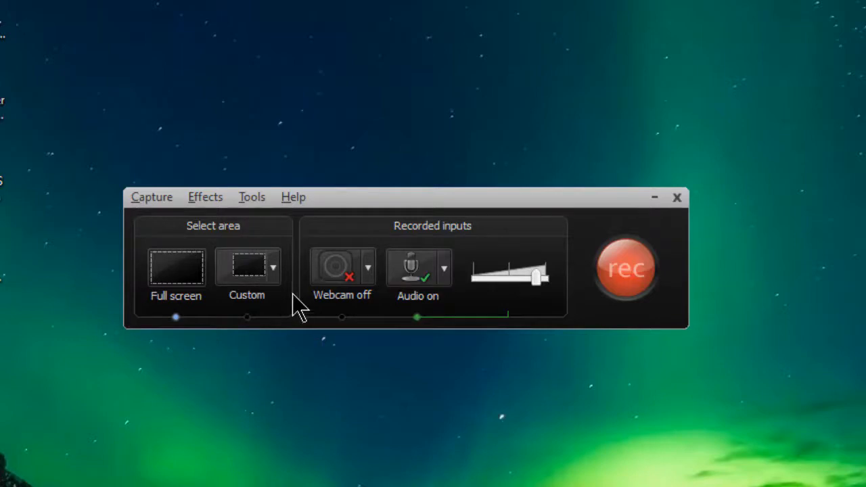
{"action": "left_click", "coordinate": [277, 268]}
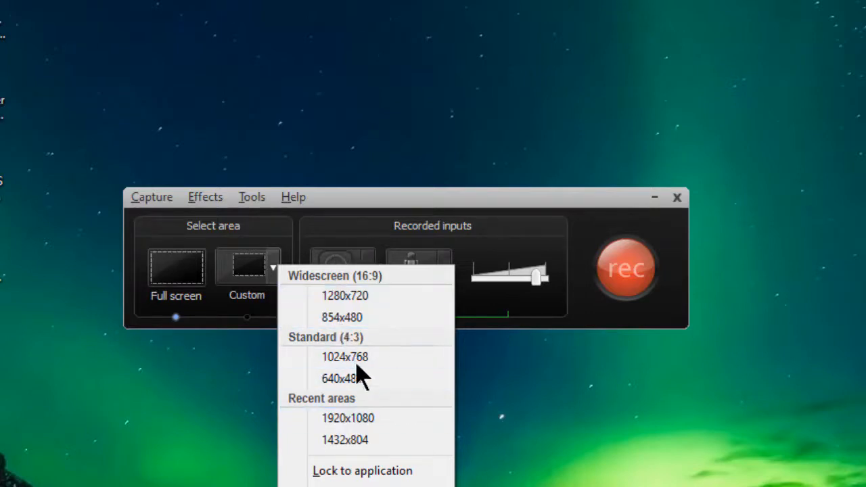
{"action": "left_click", "coordinate": [335, 181]}
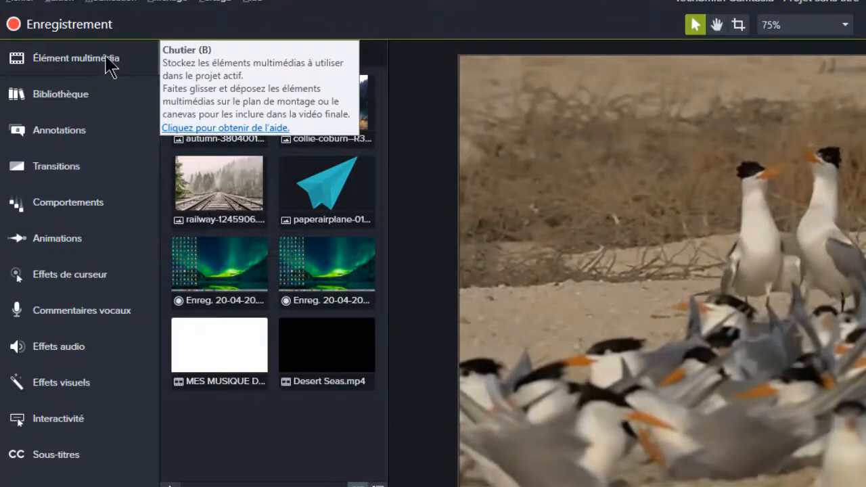
Show the Camtasia 2019 collection in the media library
{"action": "left_click", "coordinate": [107, 59]}
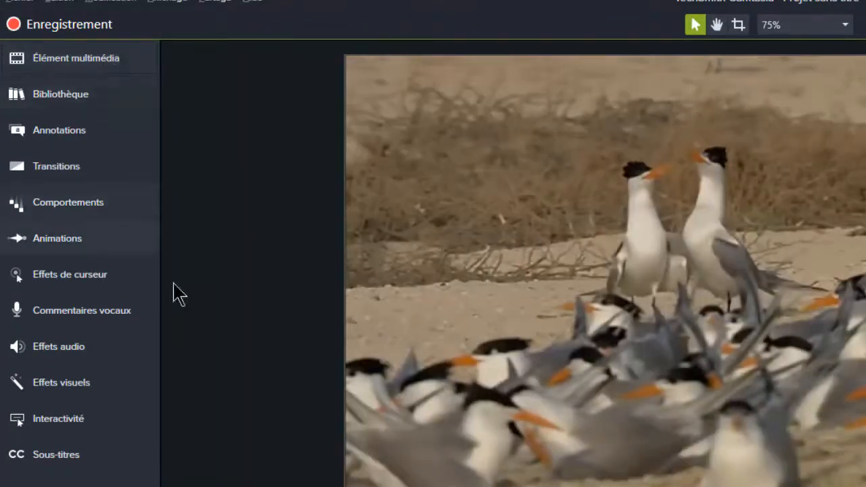
{"action": "left_click", "coordinate": [97, 66]}
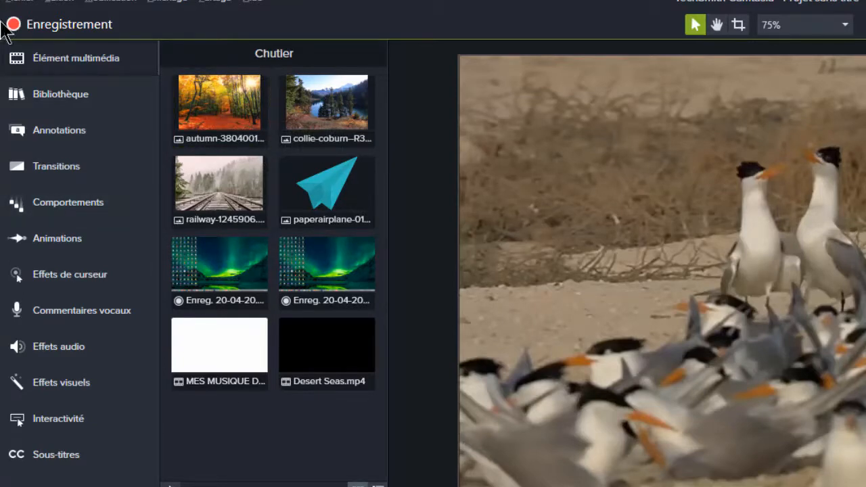
{"action": "left_click", "coordinate": [88, 101]}
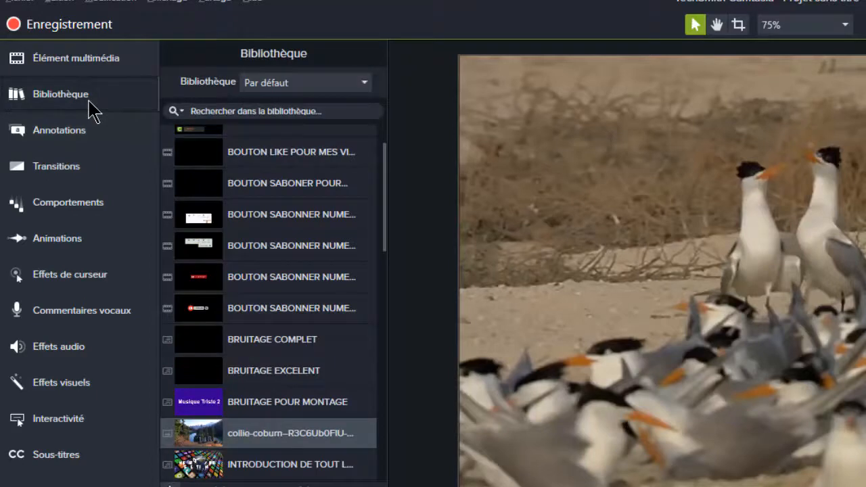
{"action": "left_click", "coordinate": [292, 84]}
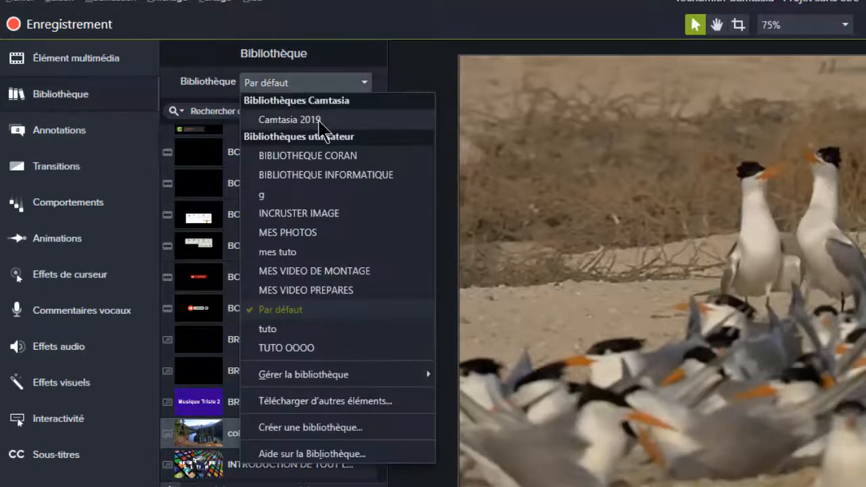
{"action": "left_click", "coordinate": [319, 122]}
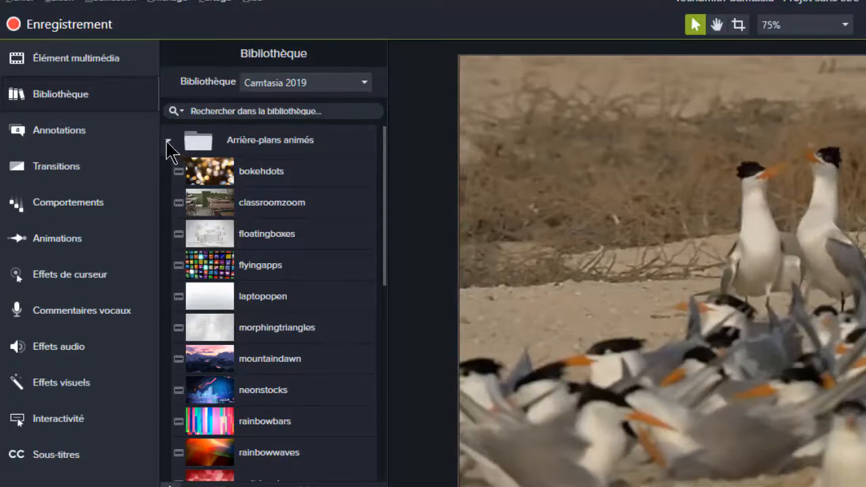
Collapse the Arrière-plans animés folder and the Multimédia subfolder inside Icônes, keeping Icônes expanded
{"action": "left_click", "coordinate": [168, 141]}
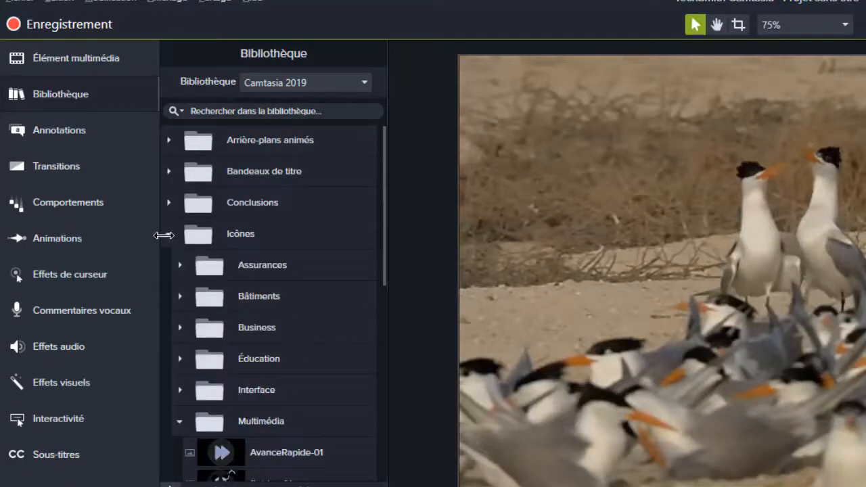
{"action": "left_click", "coordinate": [168, 234]}
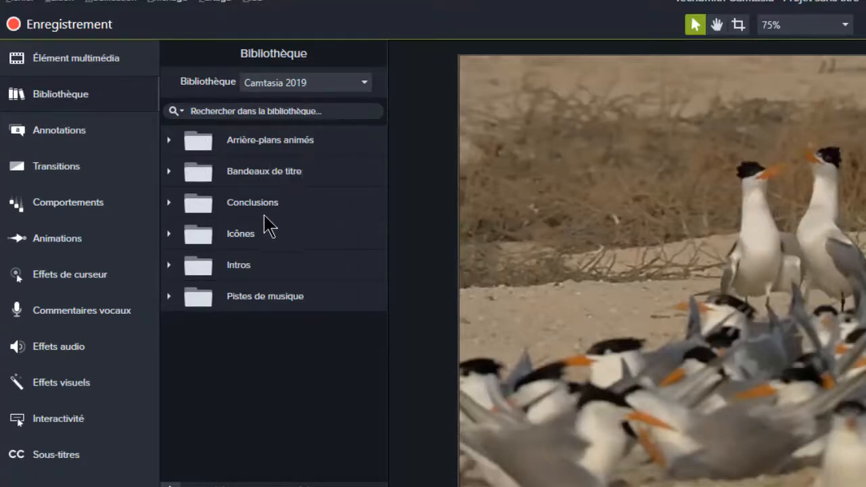
{"action": "left_click", "coordinate": [261, 237]}
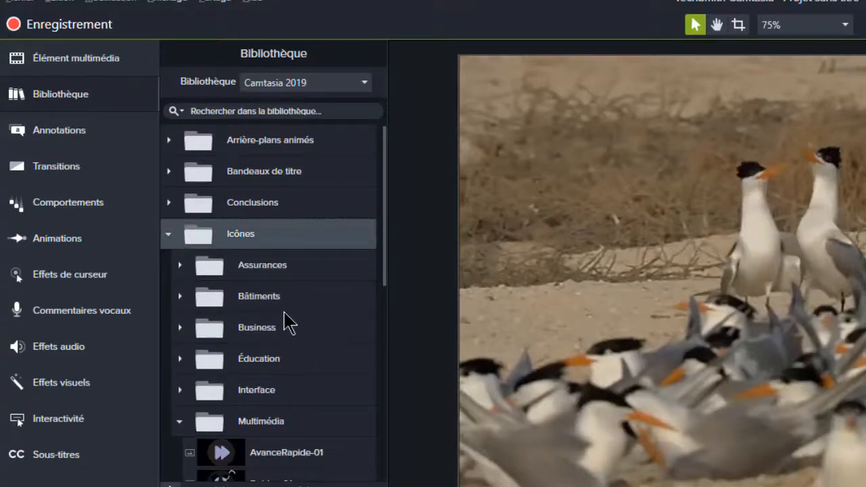
{"action": "scroll", "coordinate": [295, 321], "scroll_direction": "down", "scroll_amount": 2}
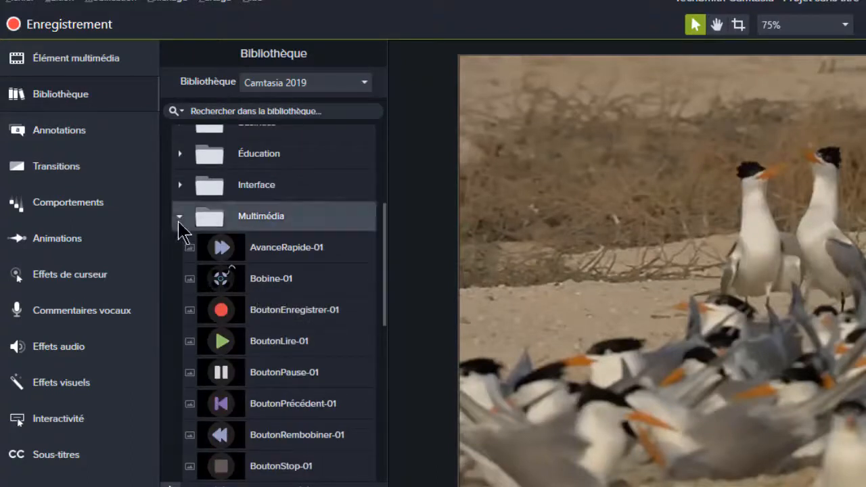
{"action": "left_click", "coordinate": [177, 218]}
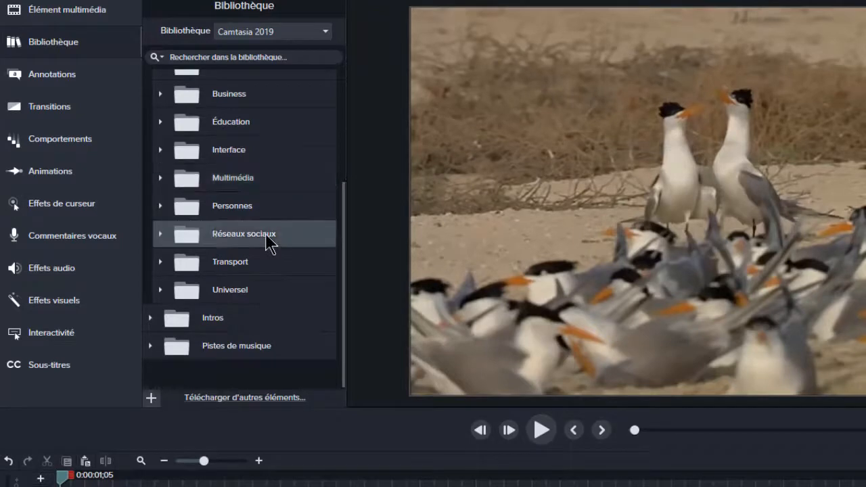
Add AvionPapier-01 from the Réseaux sociaux icons at the playhead and extend its clip to the end of the music clip
{"action": "left_click", "coordinate": [213, 233]}
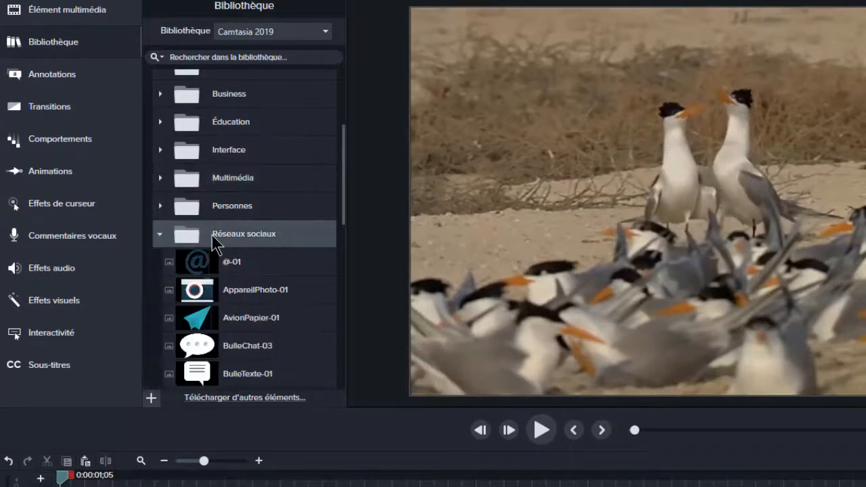
{"action": "left_click", "coordinate": [232, 320]}
{"action": "right_click", "coordinate": [231, 320]}
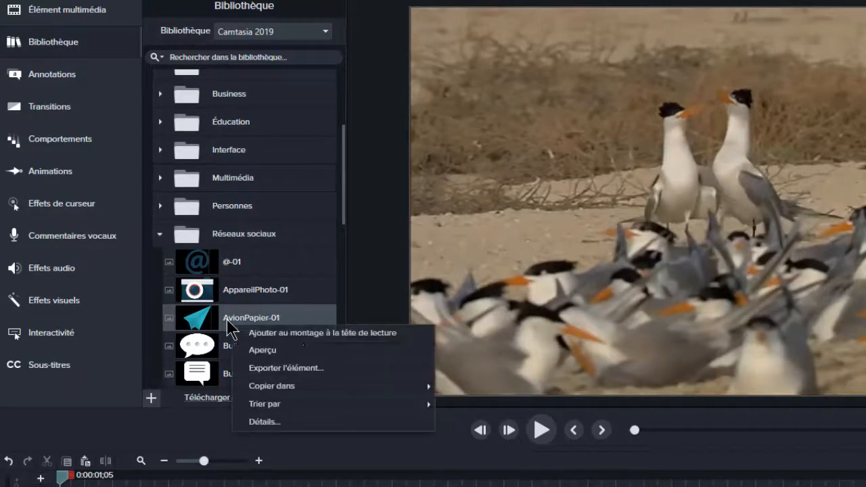
{"action": "left_click", "coordinate": [294, 334]}
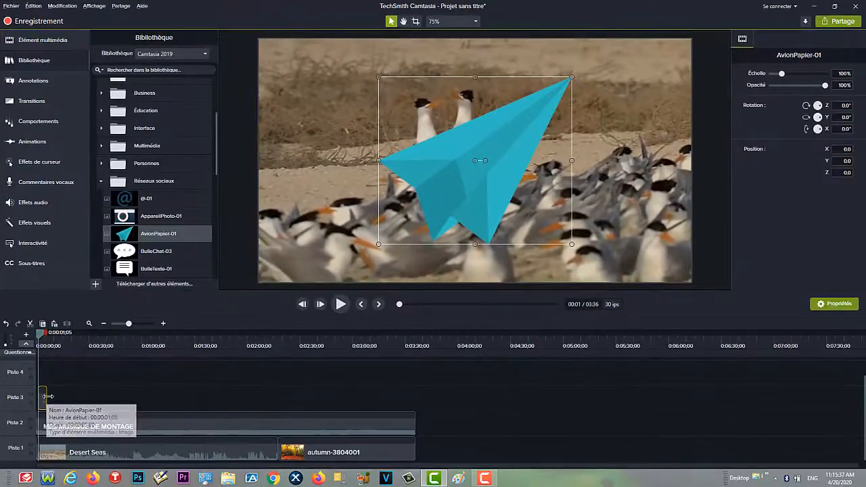
{"action": "left_click_drag", "start_coordinate": [46, 401], "coordinate": [415, 399]}
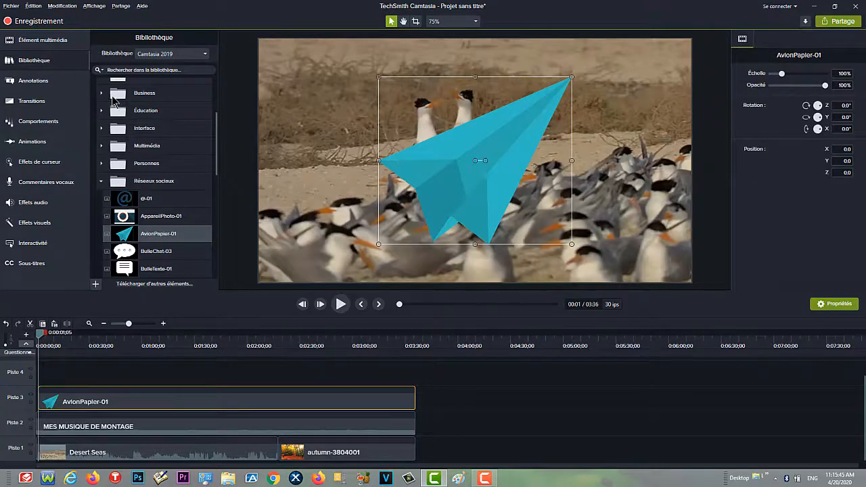
{"action": "scroll", "coordinate": [114, 100], "scroll_direction": "up", "scroll_amount": 1}
{"action": "left_click", "coordinate": [187, 52]}
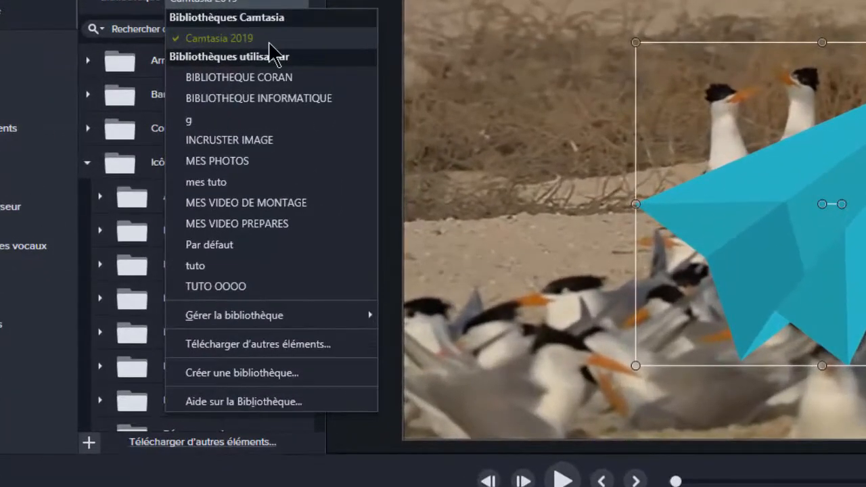
{"action": "left_click", "coordinate": [221, 60]}
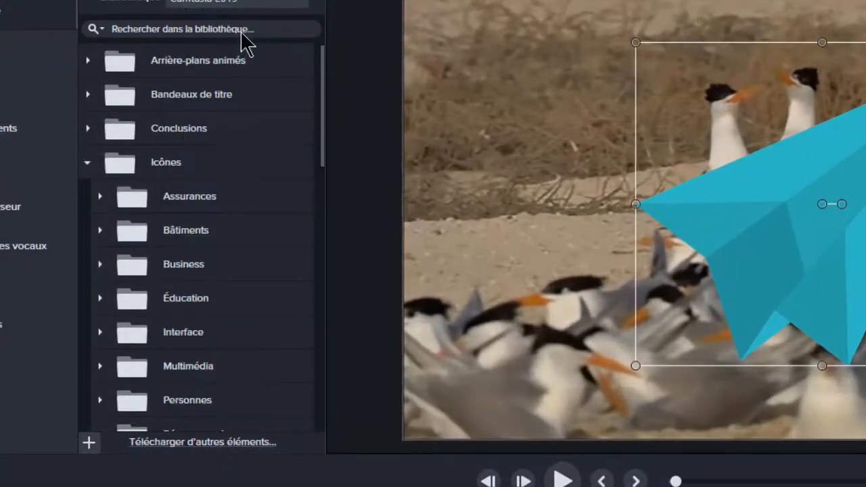
{"action": "left_click", "coordinate": [248, 5]}
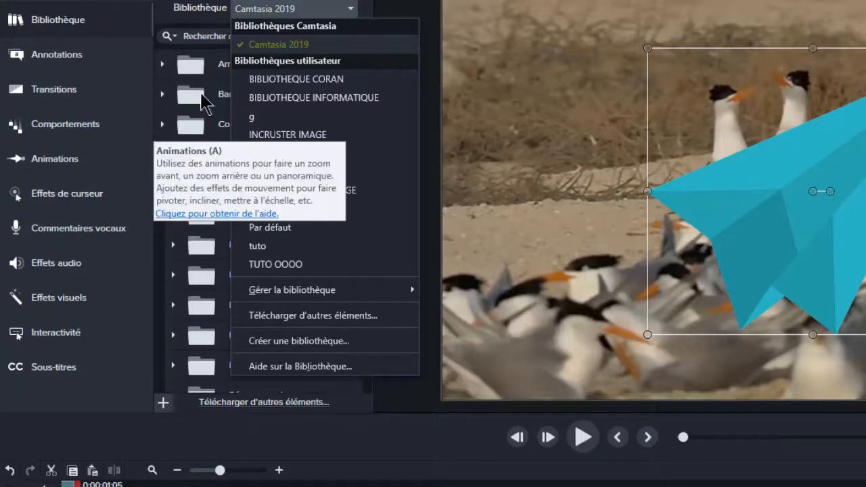
{"action": "left_click", "coordinate": [321, 46]}
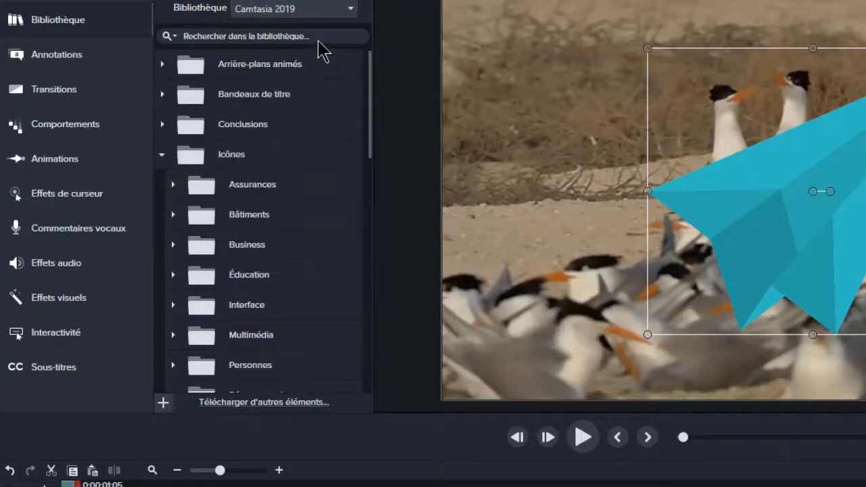
Create a new blank library named ghg
{"action": "left_click", "coordinate": [313, 10]}
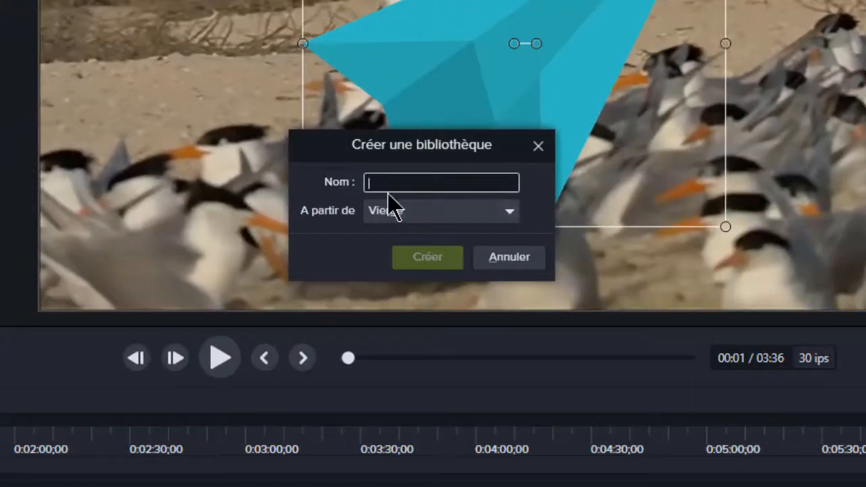
{"action": "type", "text": "ghg"}
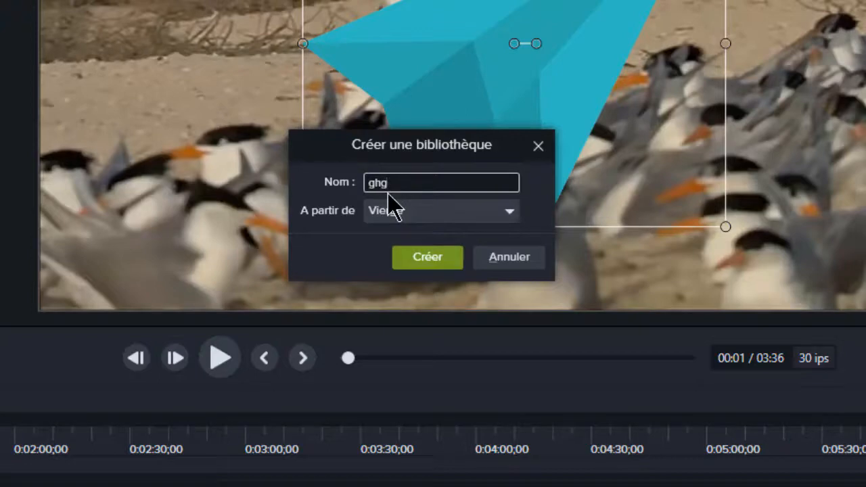
{"action": "left_click", "coordinate": [444, 261]}
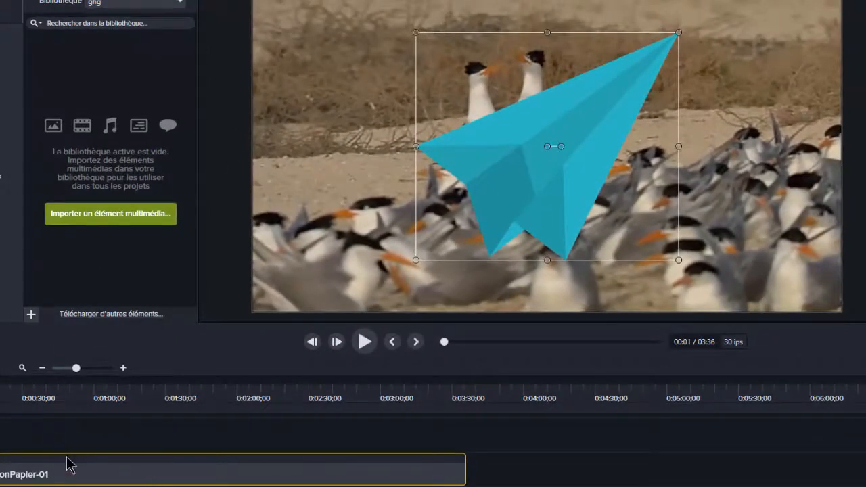
Add the AvionPapier-01 clip from the timeline to the ghg library, keeping its name
{"action": "right_click", "coordinate": [84, 474]}
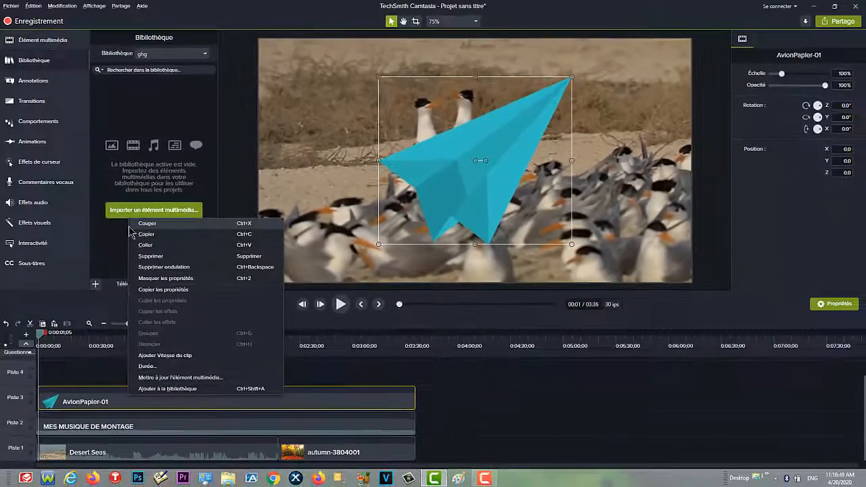
{"action": "left_click", "coordinate": [204, 391]}
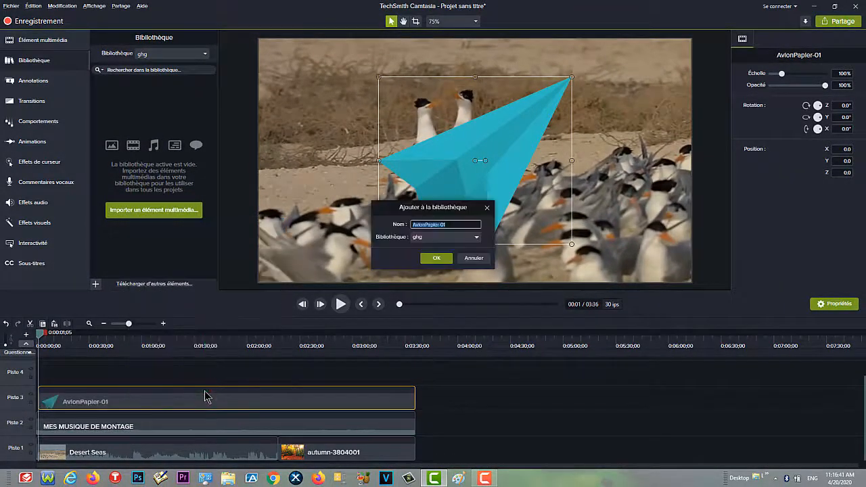
{"action": "left_click", "coordinate": [432, 259]}
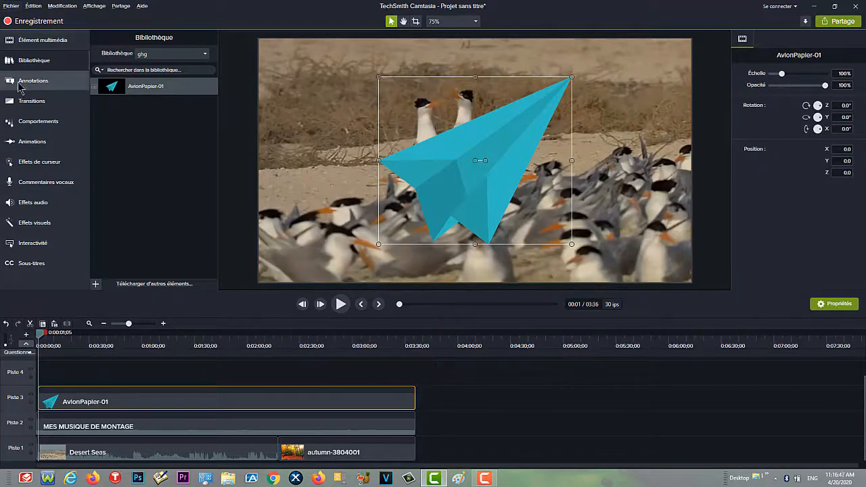
Browse the basic callout annotations and the arrow and line annotations
{"action": "left_click", "coordinate": [42, 82]}
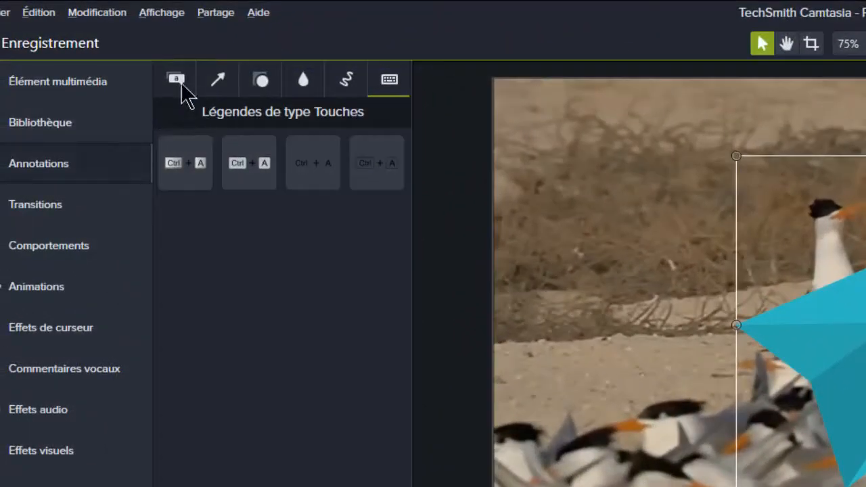
{"action": "left_click", "coordinate": [12, 109]}
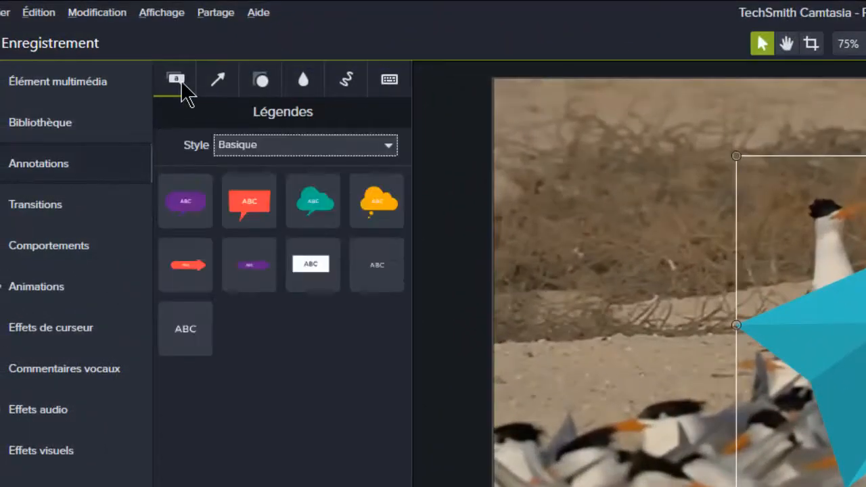
{"action": "key", "text": "space"}
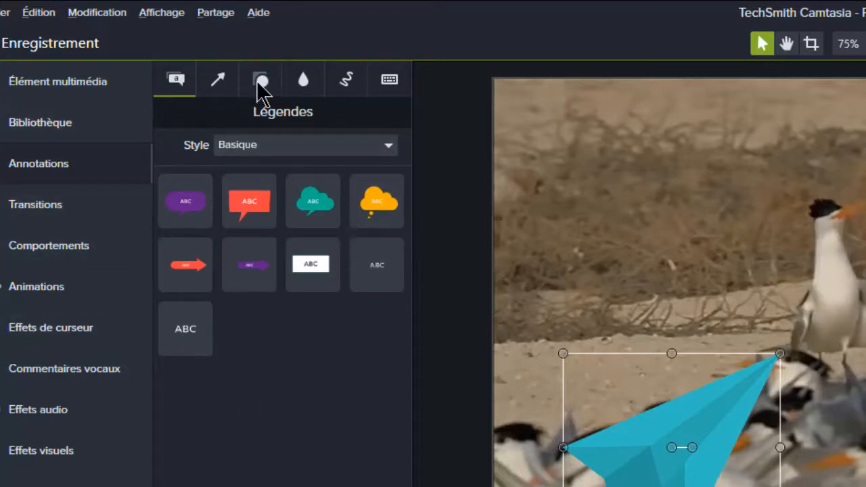
{"action": "left_click", "coordinate": [224, 87]}
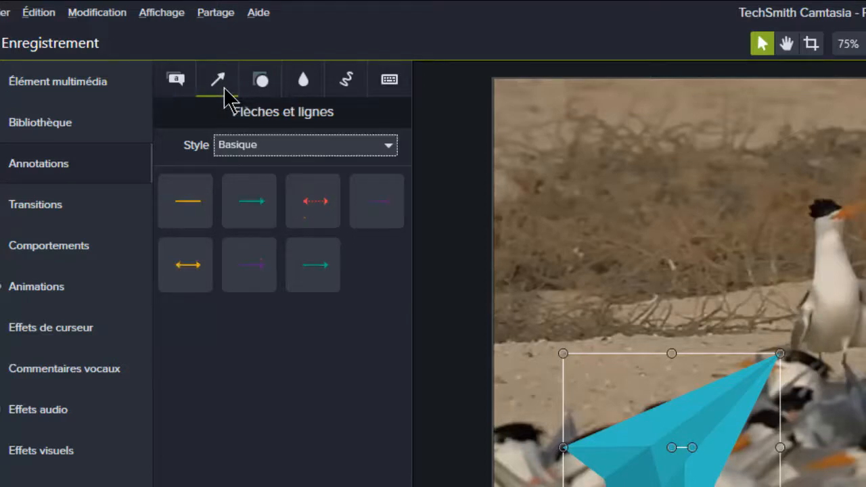
Browse the shape, blur and highlight, and keystroke callout annotations
{"action": "left_click", "coordinate": [264, 82]}
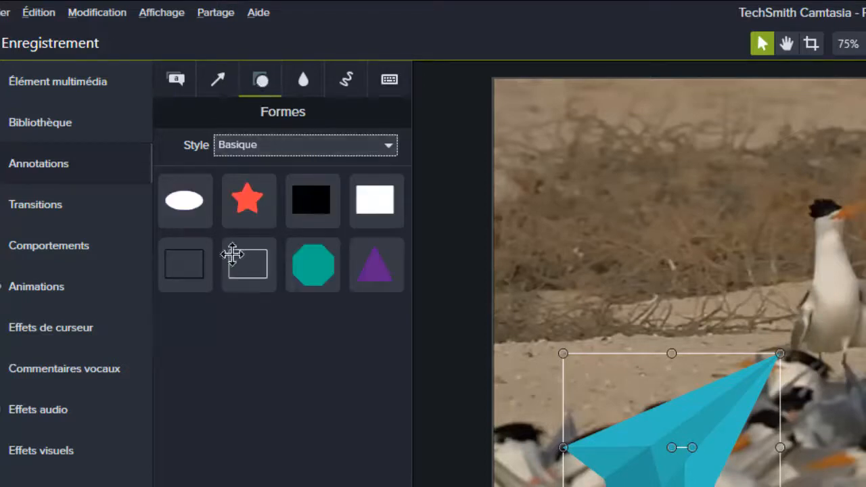
{"action": "left_click", "coordinate": [213, 88]}
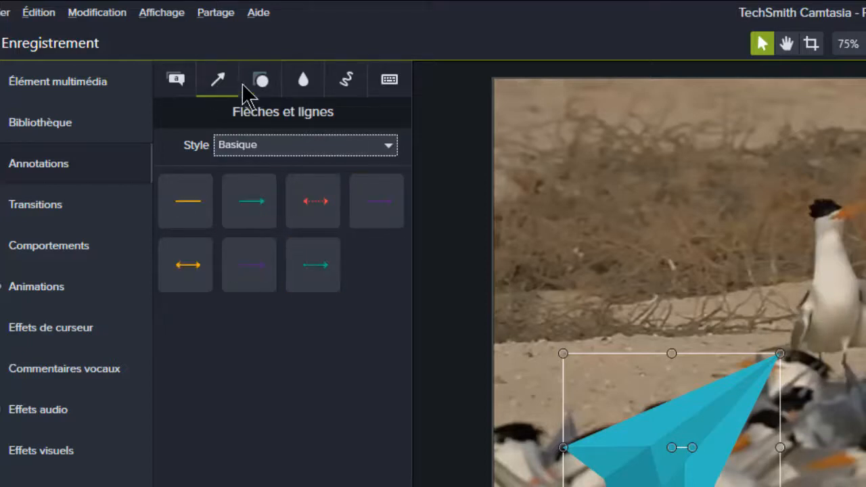
{"action": "left_click", "coordinate": [299, 81]}
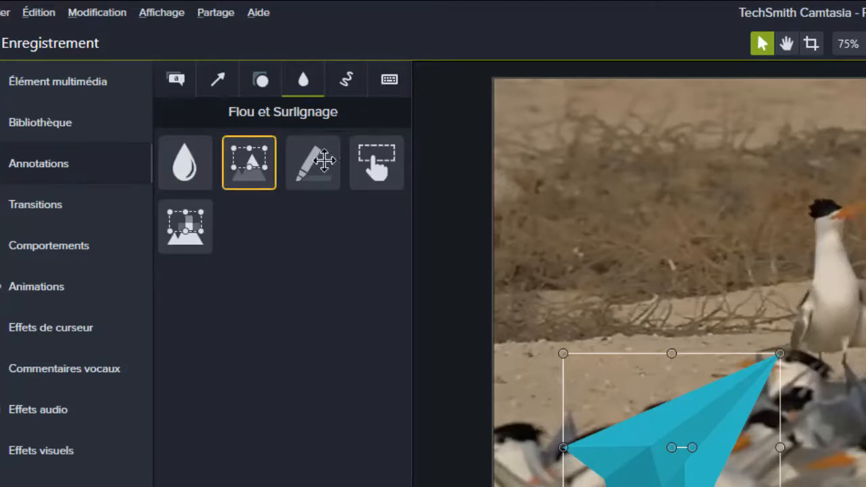
{"action": "left_click", "coordinate": [384, 82]}
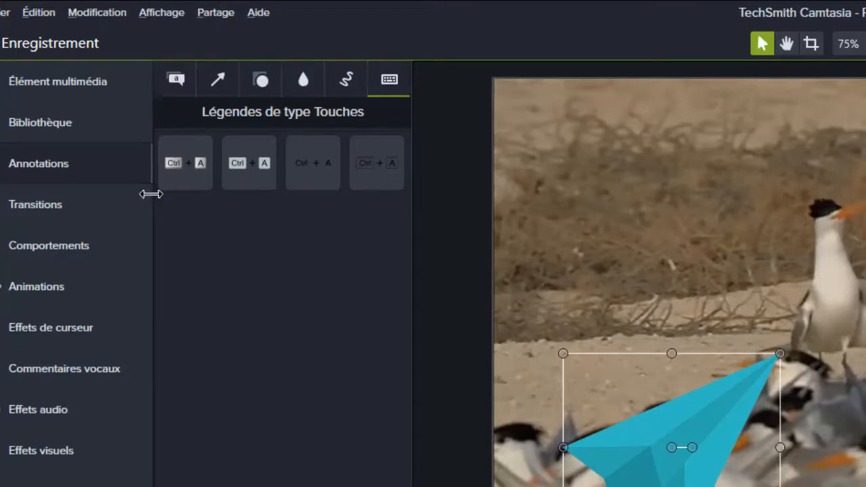
Add the Extension du cercle transition to AvionPapier-01, lengthen its opening part to about 33 seconds, and preview it
{"action": "left_click", "coordinate": [59, 212]}
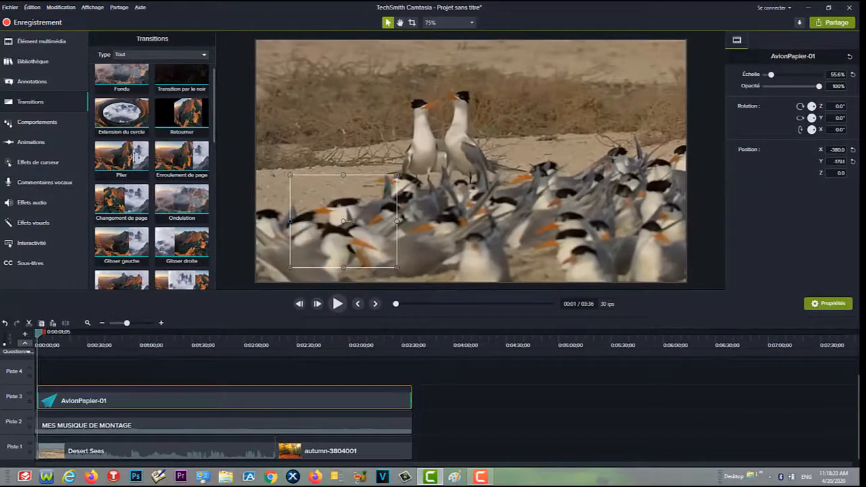
{"action": "left_click_drag", "start_coordinate": [133, 156], "coordinate": [47, 404]}
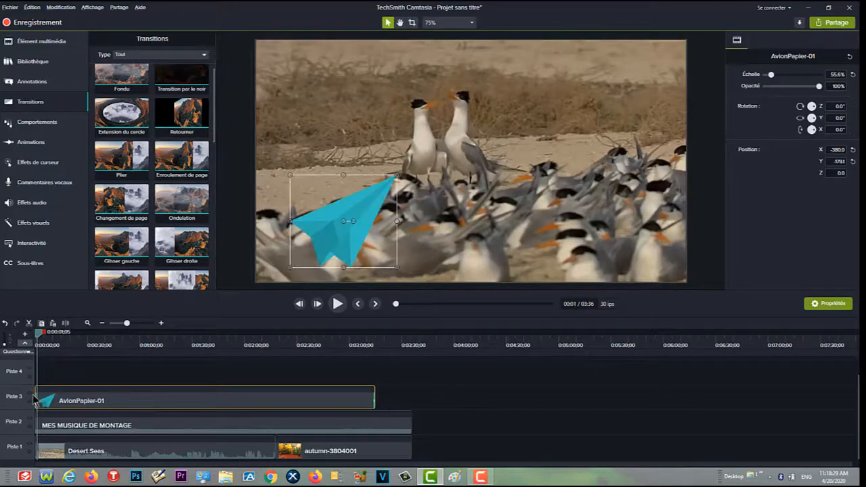
{"action": "left_click", "coordinate": [161, 324]}
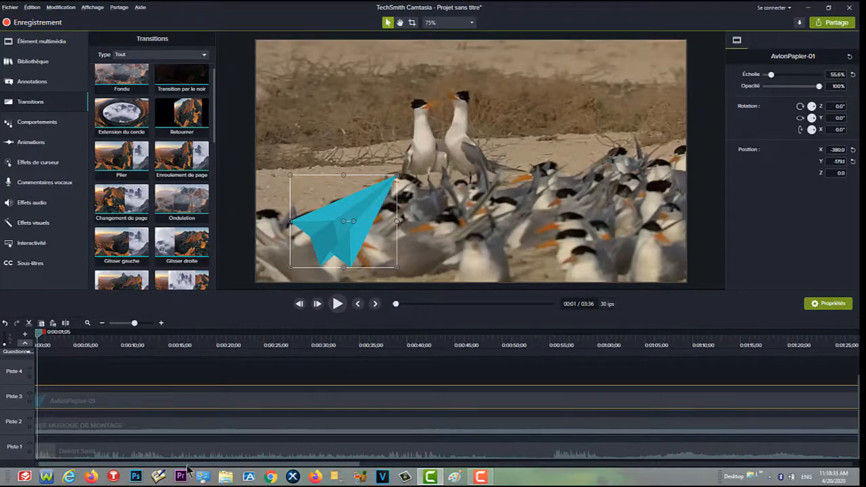
{"action": "scroll", "coordinate": [58, 425], "scroll_direction": "left", "scroll_amount": 1}
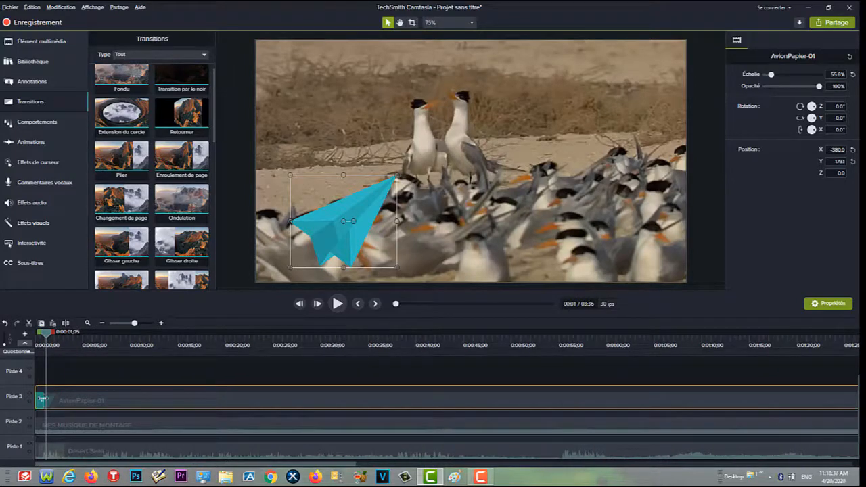
{"action": "left_click_drag", "start_coordinate": [42, 400], "coordinate": [356, 403]}
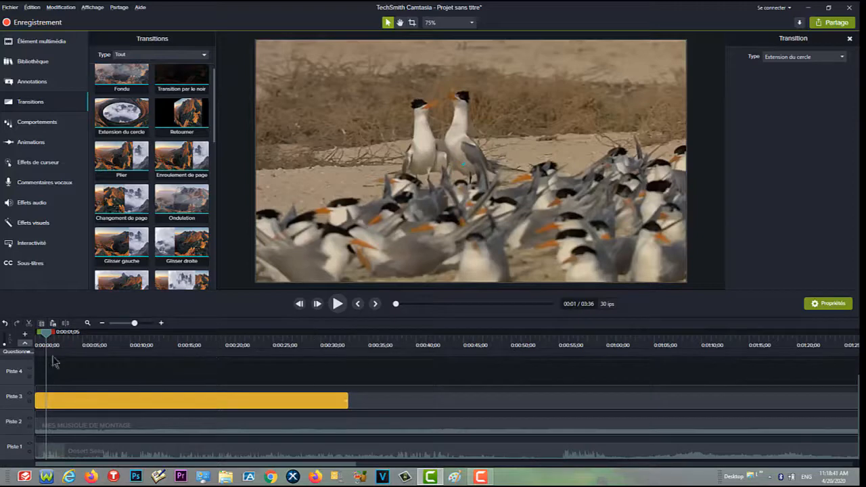
{"action": "mouse_move", "coordinate": [44, 336]}
{"action": "left_mouse_down"}
{"action": "mouse_move", "coordinate": [53, 340]}
{"action": "mouse_move", "coordinate": [38, 343]}
{"action": "left_mouse_up"}
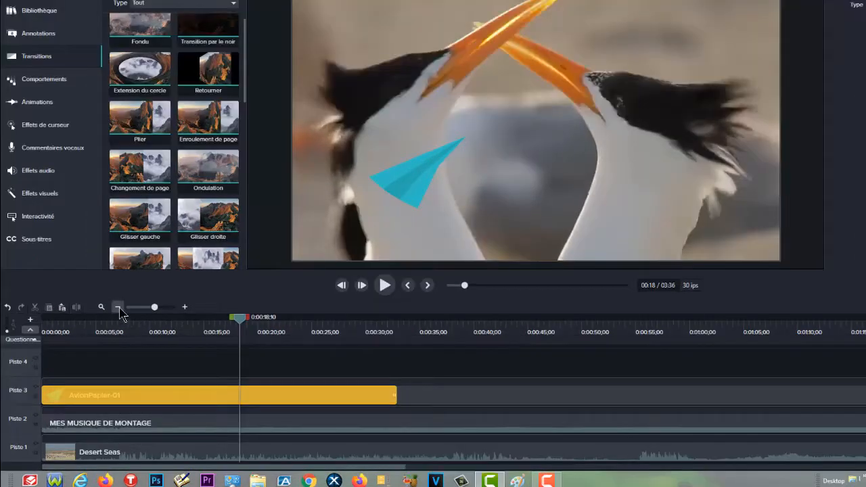
Add a flip transition between Desert Seas and autumn-3804001, lengthen it to about 11 seconds on each side of the cut, and play it
{"action": "left_click", "coordinate": [102, 324]}
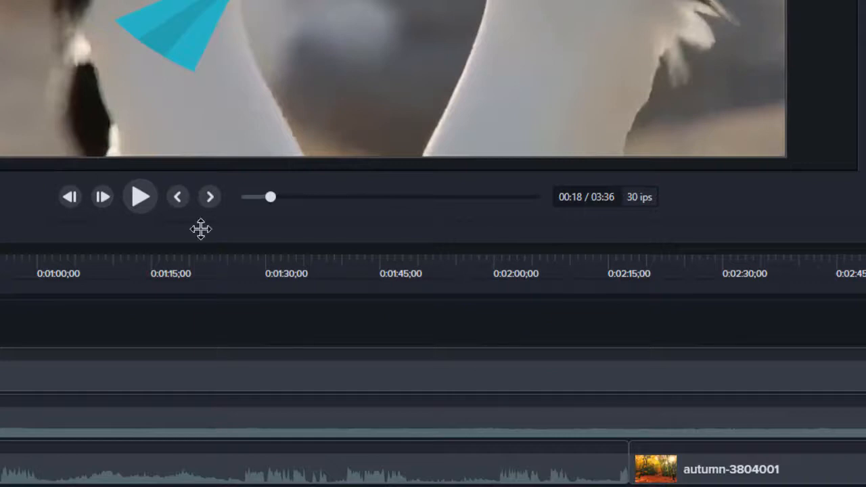
{"action": "mouse_move", "coordinate": [202, 230]}
{"action": "left_mouse_down"}
{"action": "mouse_move", "coordinate": [619, 413]}
{"action": "mouse_move", "coordinate": [629, 464]}
{"action": "left_mouse_up"}
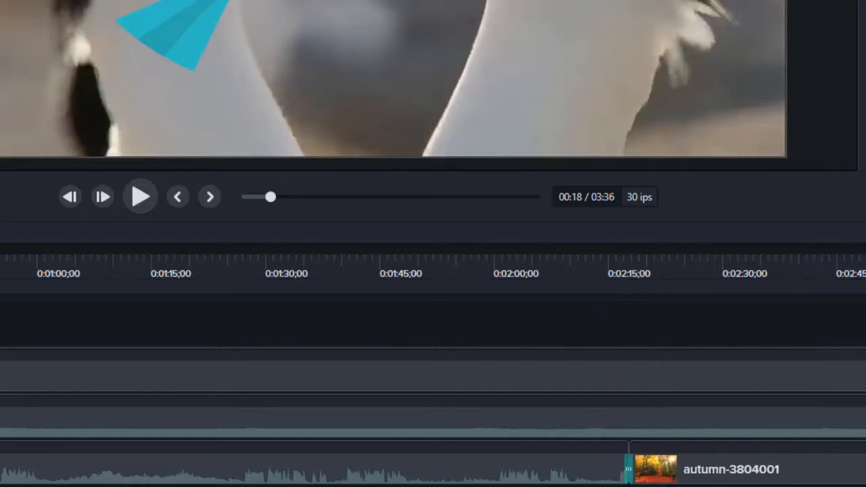
{"action": "left_click", "coordinate": [556, 402]}
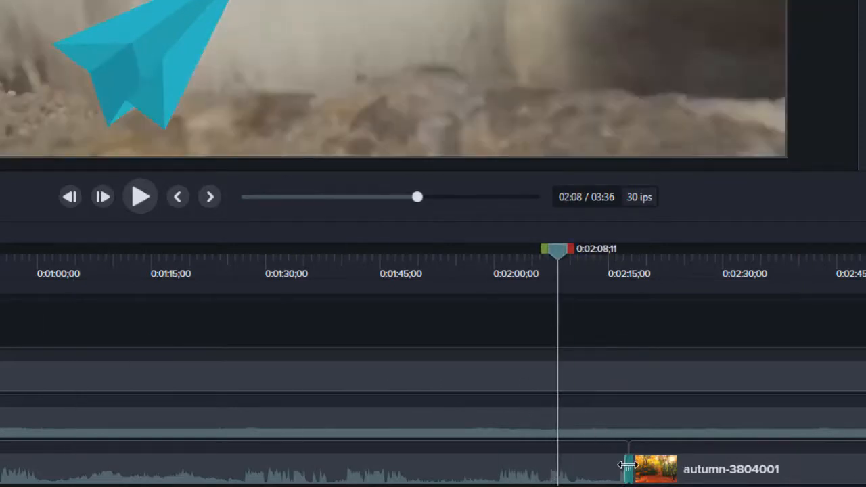
{"action": "left_click_drag", "start_coordinate": [628, 465], "coordinate": [738, 471]}
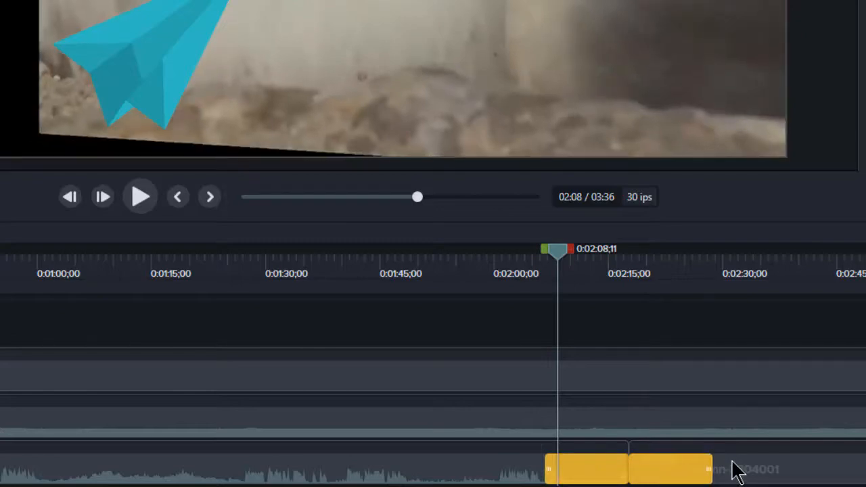
{"action": "left_click", "coordinate": [138, 196]}
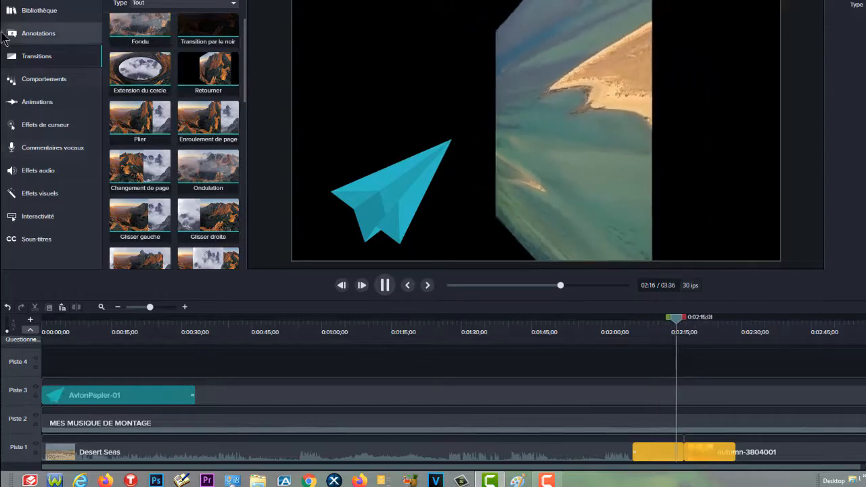
Apply the Surgissement, Fondu and Explosion behaviors to the AvionPapier-01 clip
{"action": "left_click", "coordinate": [51, 82]}
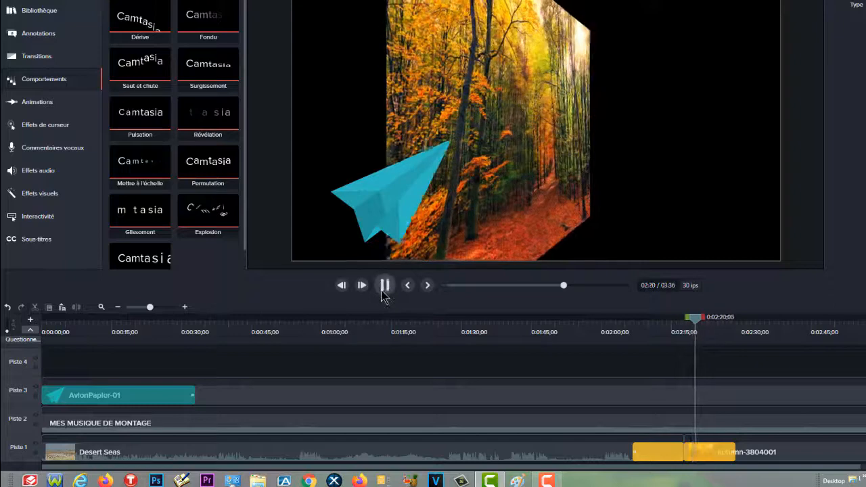
{"action": "left_click", "coordinate": [384, 287]}
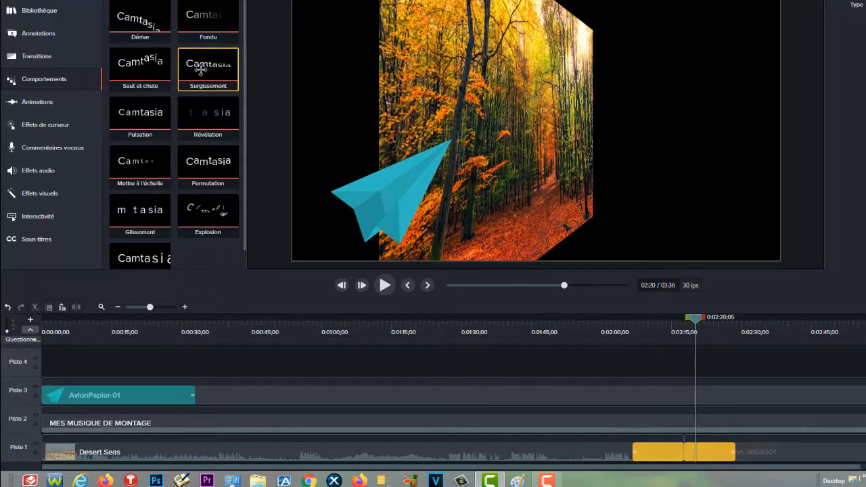
{"action": "left_click_drag", "start_coordinate": [201, 70], "coordinate": [404, 398]}
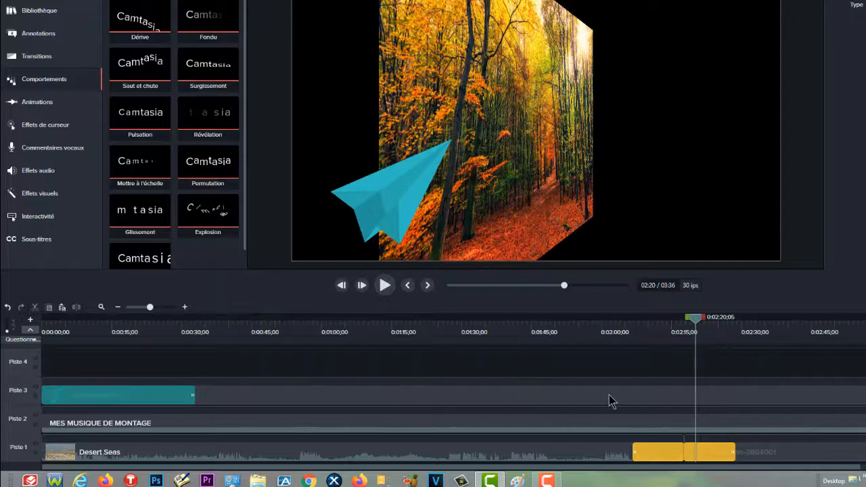
{"action": "left_click", "coordinate": [458, 402]}
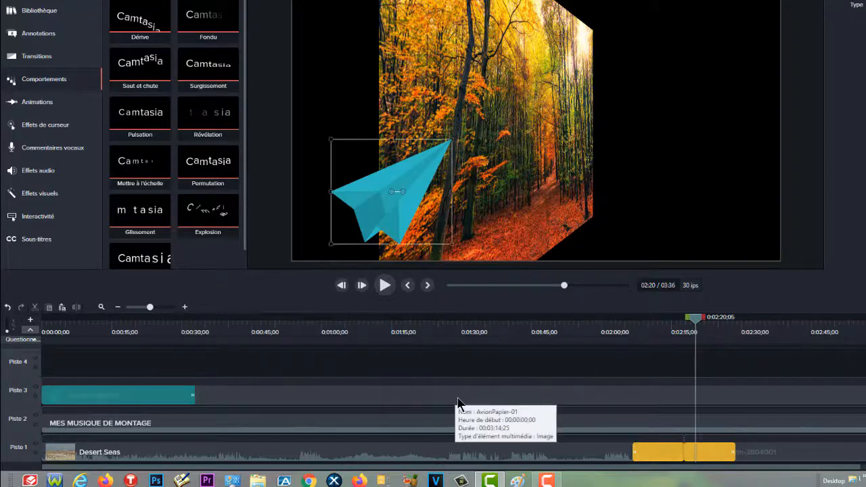
{"action": "left_click", "coordinate": [187, 65]}
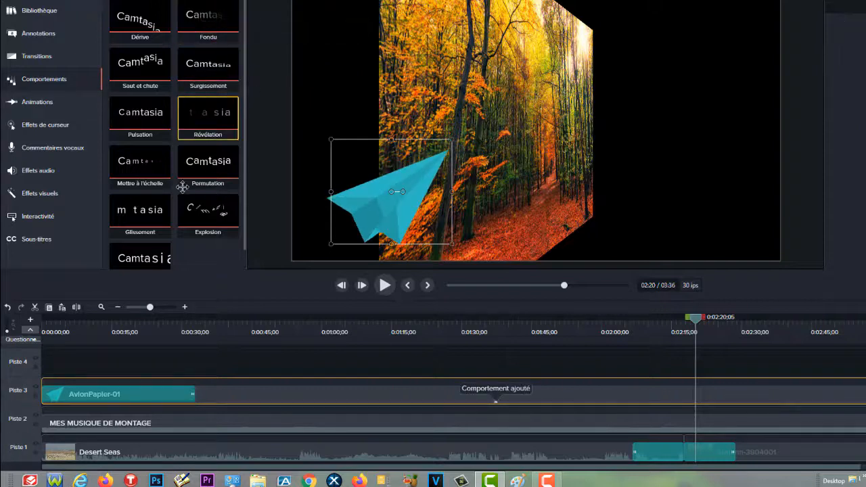
{"action": "left_click", "coordinate": [256, 216]}
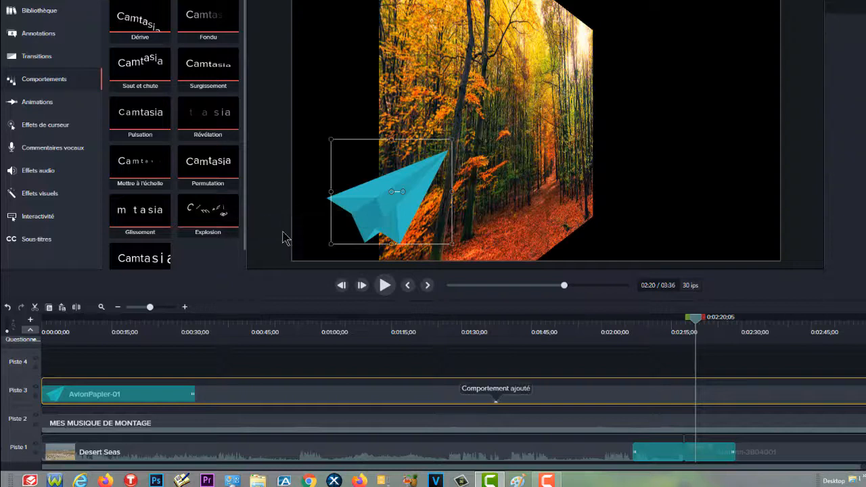
Set the Surgissement tension to 4.00 and the Fondu speed to 44% for AvionPapier-01, and preview the result
{"action": "left_click", "coordinate": [498, 404]}
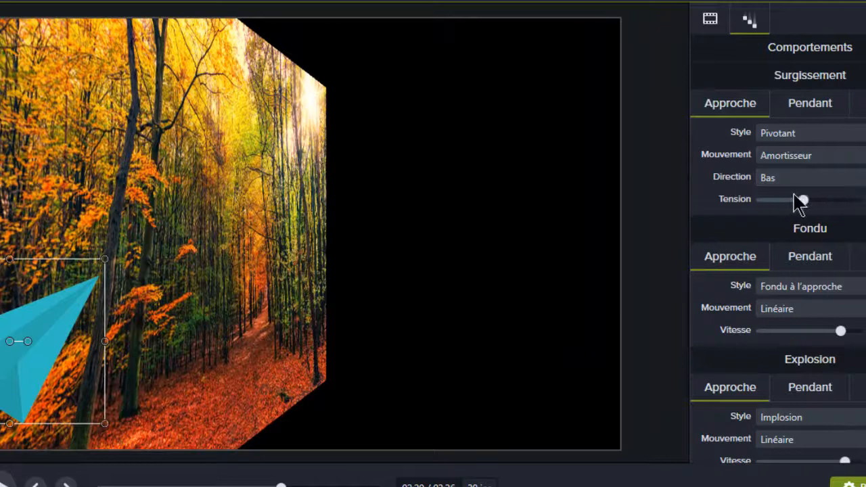
{"action": "left_click", "coordinate": [794, 196]}
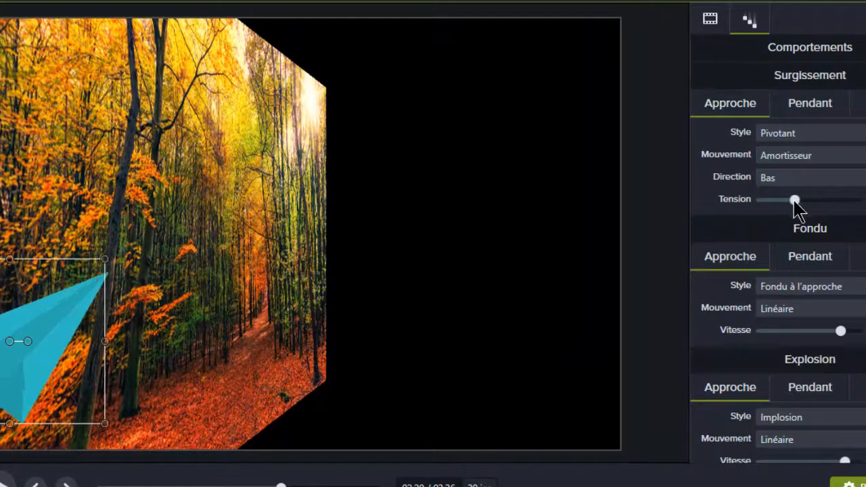
{"action": "left_click", "coordinate": [805, 331]}
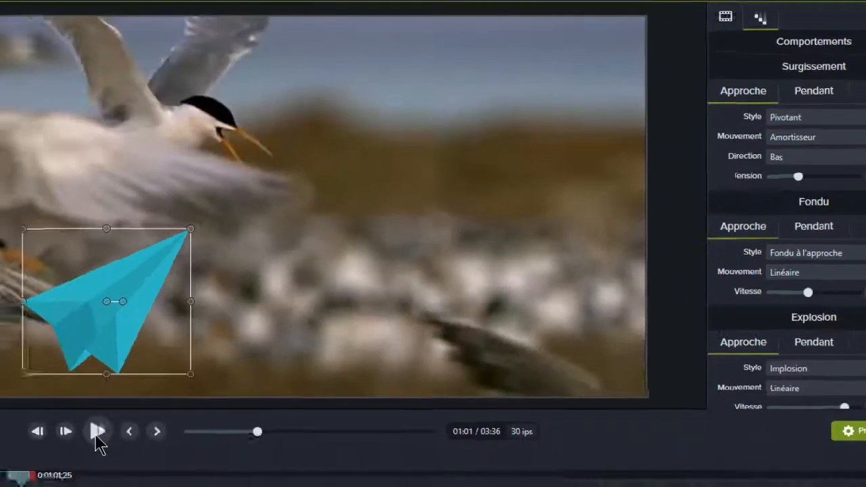
{"action": "left_click", "coordinate": [2, 484]}
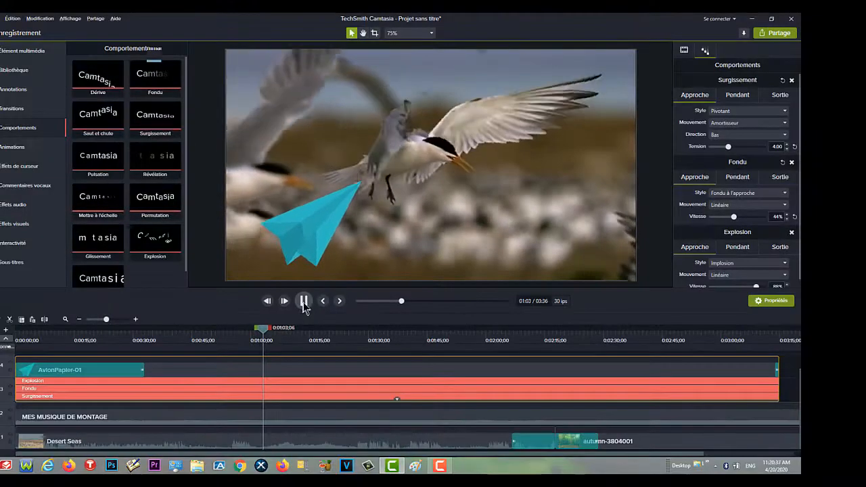
{"action": "left_click", "coordinate": [304, 301]}
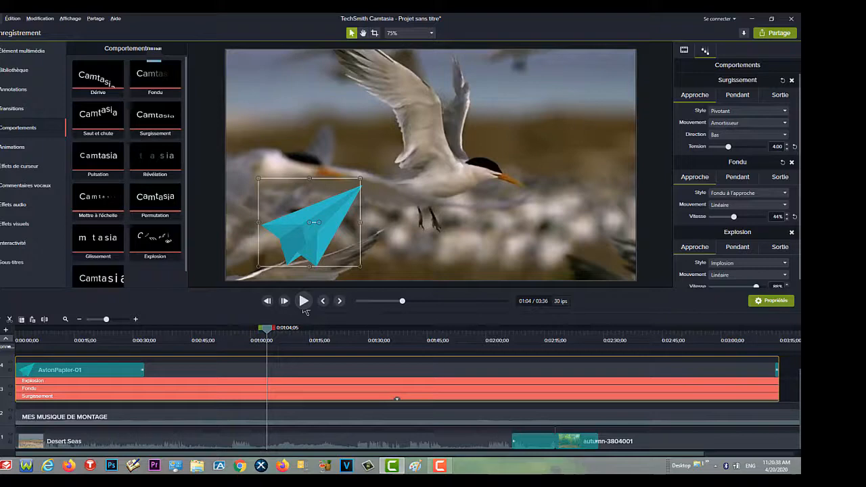
Open the Zoom/Panoramique animation settings
{"action": "left_click", "coordinate": [27, 149]}
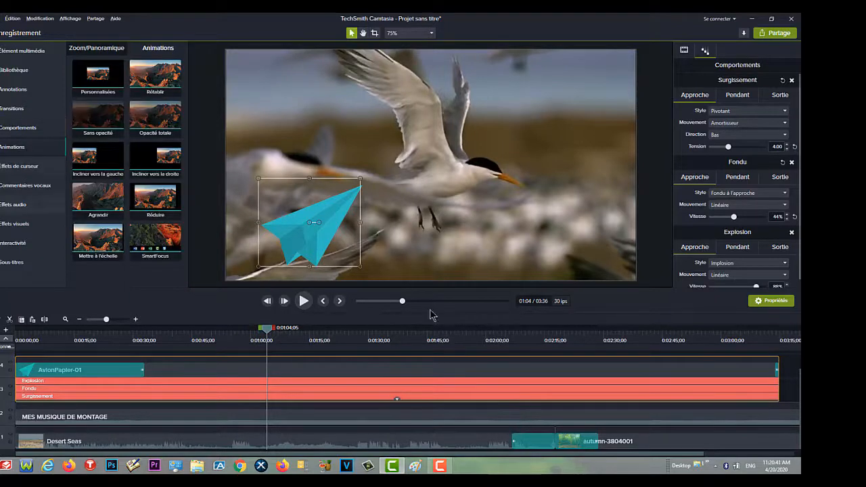
{"action": "left_click", "coordinate": [105, 49]}
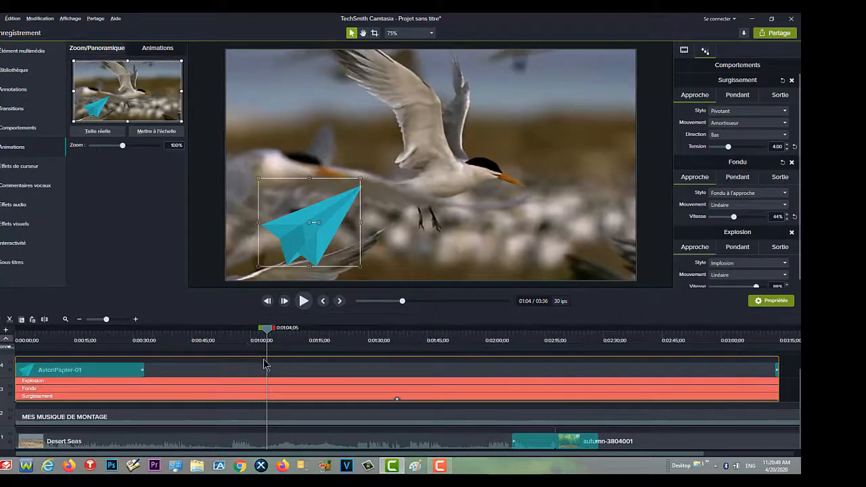
Delete the Surgissement, Fondu and Explosion behaviors from the AvionPapier-01 clip
{"action": "left_click", "coordinate": [379, 396]}
{"action": "right_click", "coordinate": [379, 400]}
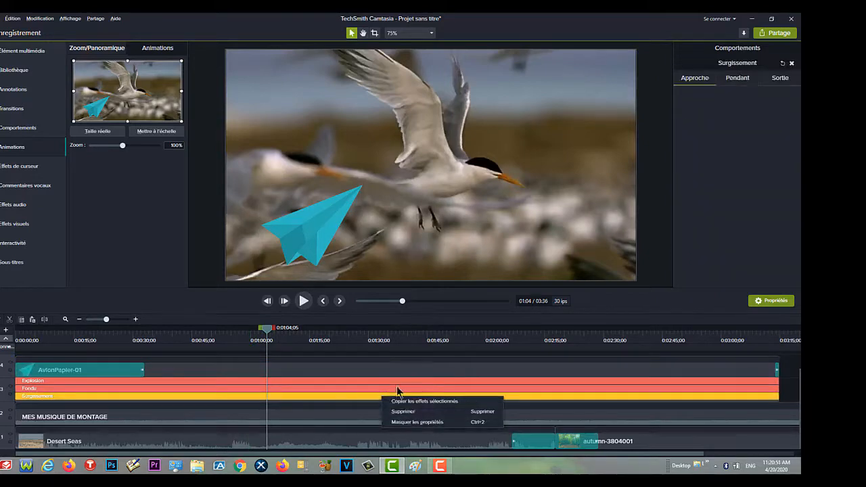
{"action": "left_click", "coordinate": [398, 411]}
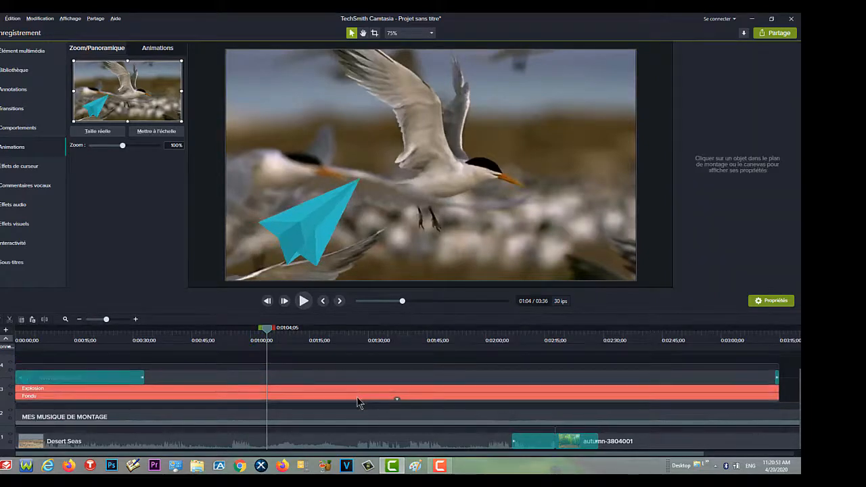
{"action": "left_click", "coordinate": [358, 398]}
{"action": "right_click", "coordinate": [358, 398]}
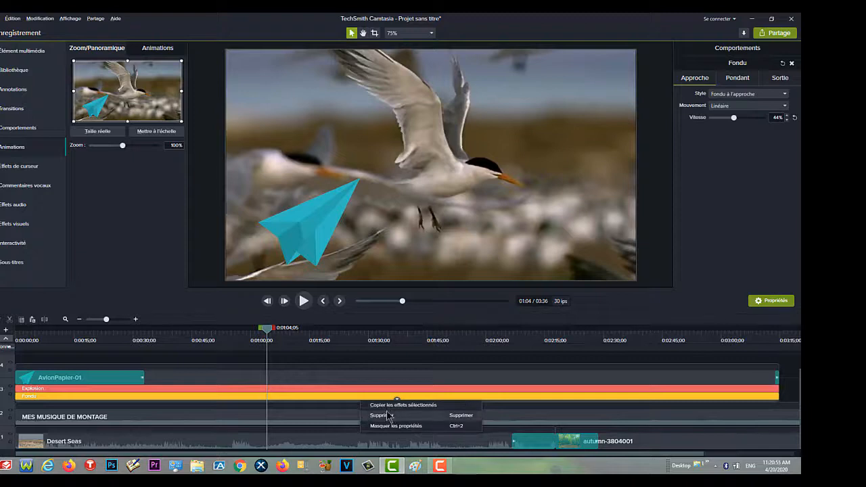
{"action": "left_click", "coordinate": [390, 417]}
{"action": "left_click", "coordinate": [369, 396]}
{"action": "right_click", "coordinate": [368, 402]}
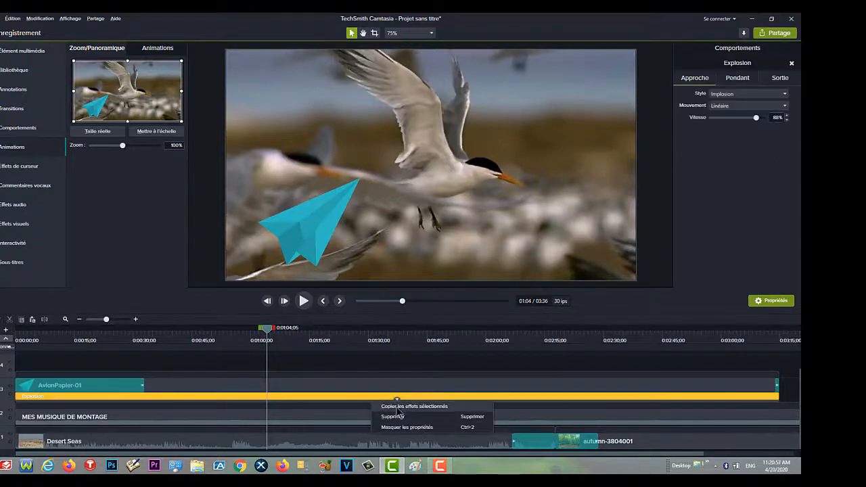
{"action": "left_click", "coordinate": [400, 416]}
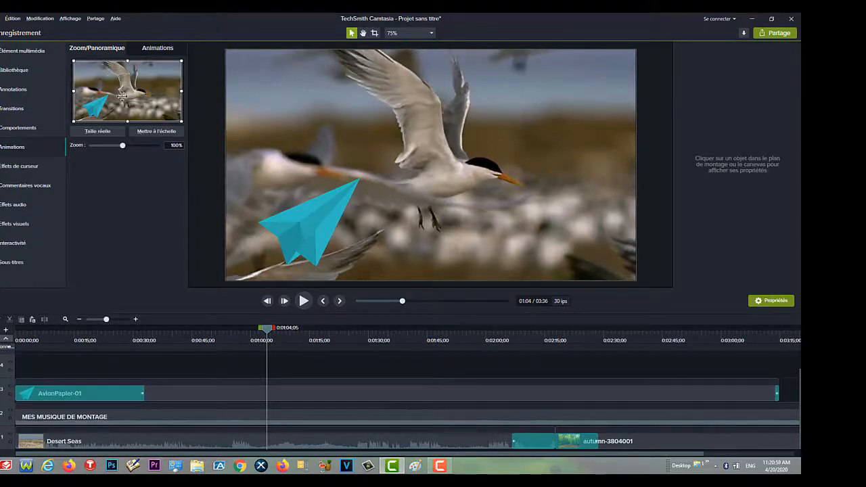
Delete the transition at the start of the AvionPapier-01 clip
{"action": "left_click", "coordinate": [109, 397]}
{"action": "right_click", "coordinate": [109, 397]}
{"action": "left_click", "coordinate": [125, 402]}
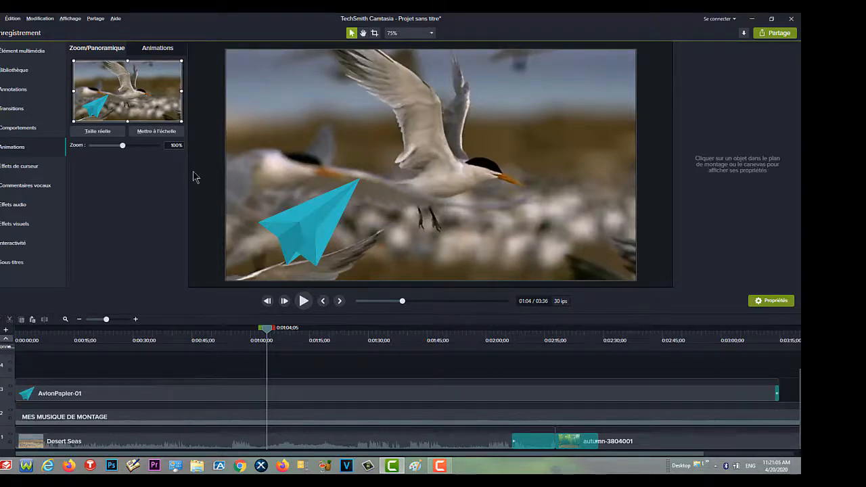
Add a zoom animation at the playhead that frames the paper plane at 200%
{"action": "left_click_drag", "start_coordinate": [182, 60], "coordinate": [128, 90]}
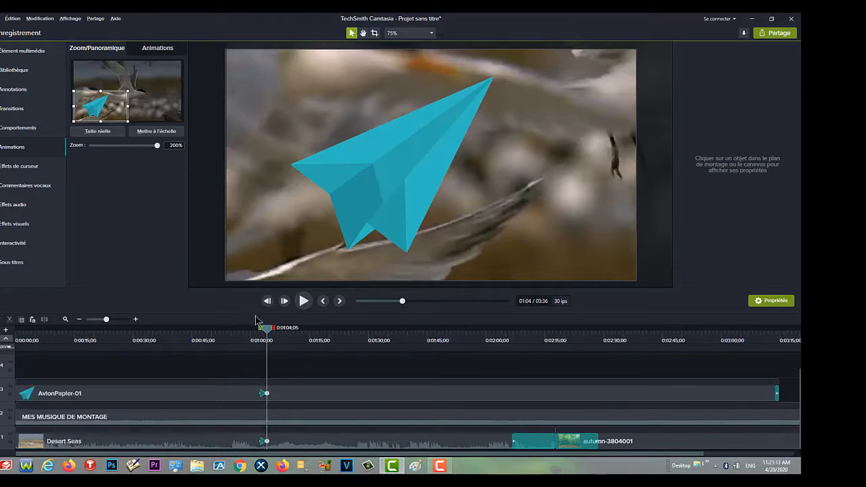
Extend the AvionPapier-01 zoom animation to end at about 0:01:30 and play it back from 0:00:59;24
{"action": "left_click_drag", "start_coordinate": [264, 332], "coordinate": [372, 393]}
{"action": "left_click_drag", "start_coordinate": [373, 332], "coordinate": [251, 351]}
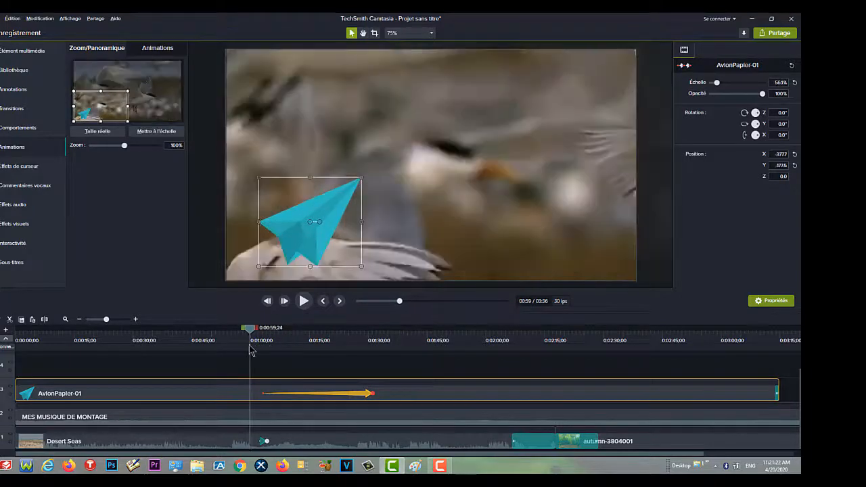
{"action": "left_click", "coordinate": [304, 301]}
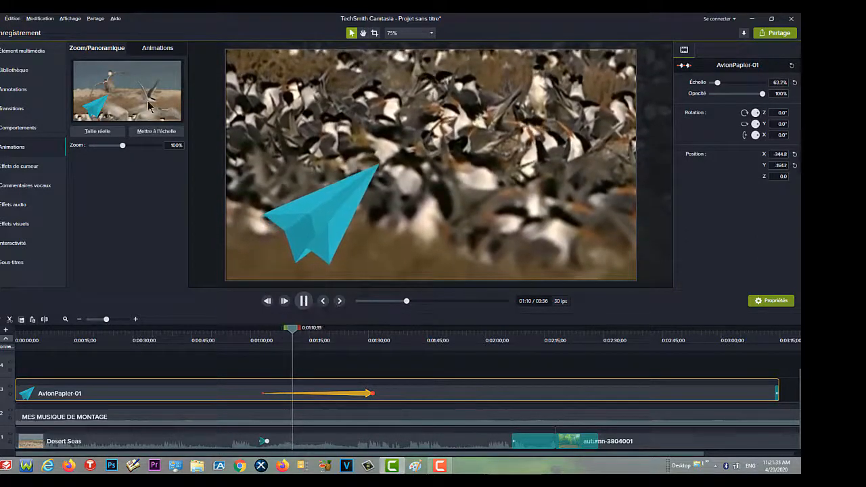
Add a Mettre à l'échelle zoom animation at 0:01:12;01 and play back the result
{"action": "left_click", "coordinate": [149, 134]}
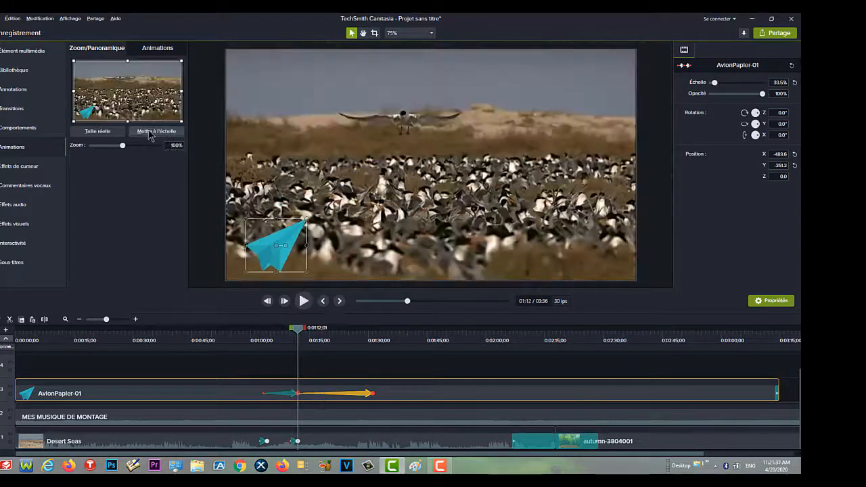
{"action": "left_click", "coordinate": [303, 302]}
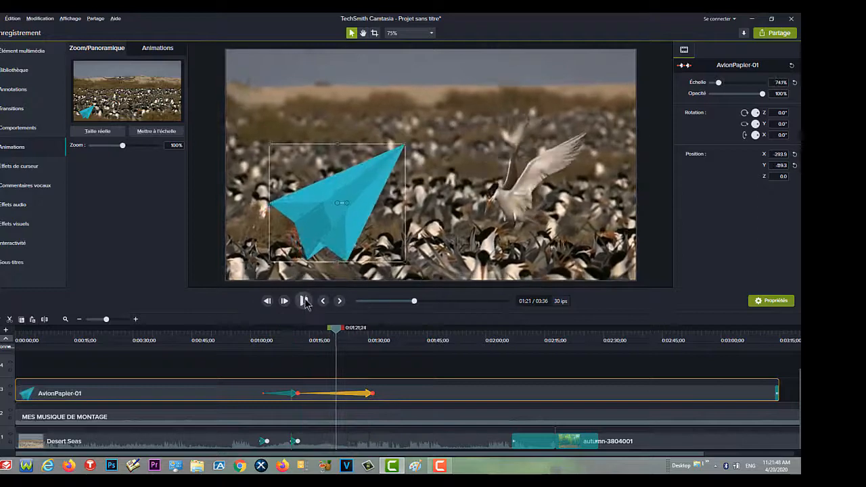
{"action": "left_click", "coordinate": [304, 301]}
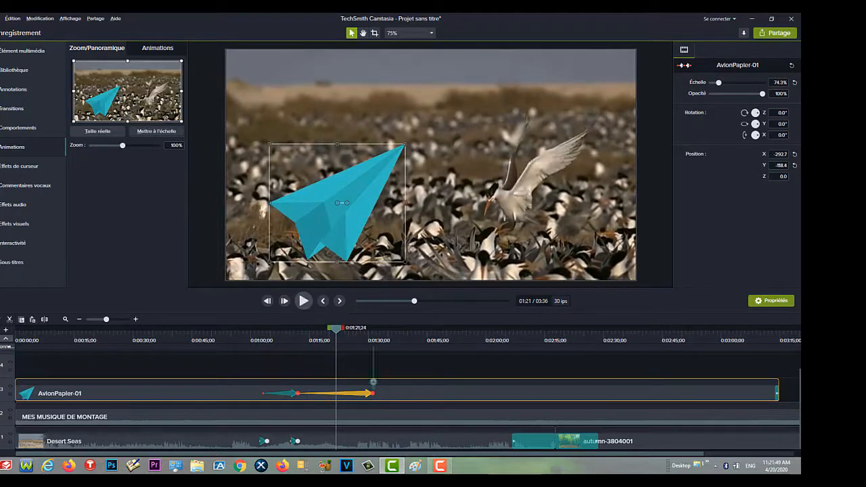
Lock track 1 while displaying the preset animations, and unlock it again
{"action": "left_click", "coordinate": [10, 444]}
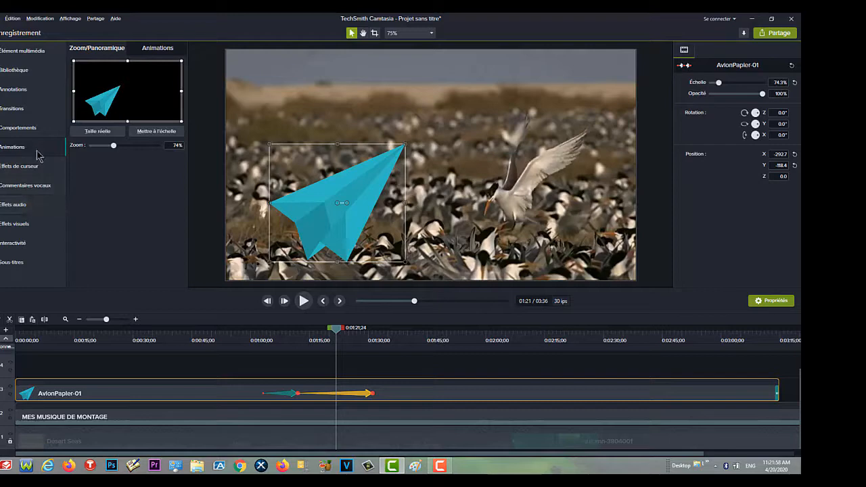
{"action": "left_click", "coordinate": [150, 52]}
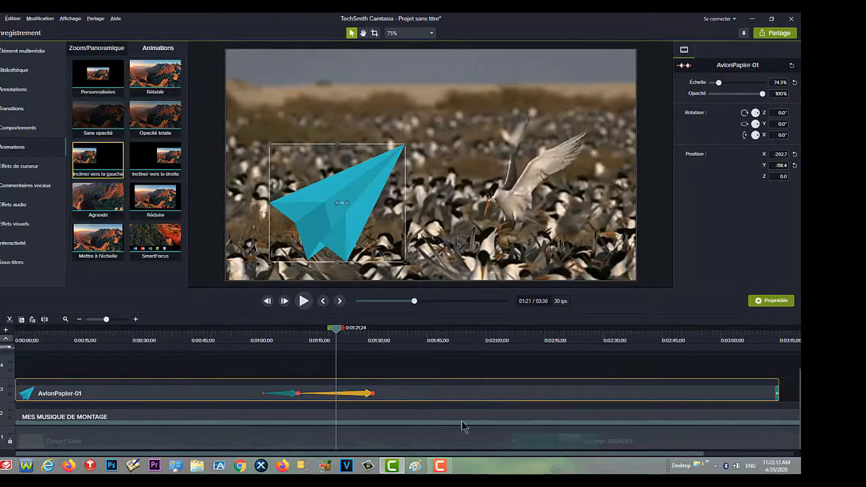
{"action": "left_click", "coordinate": [9, 443]}
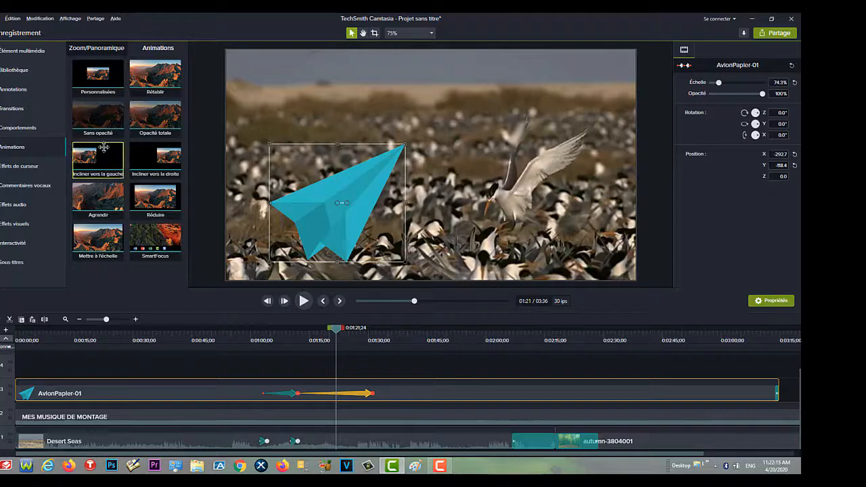
Apply the Incliner vers la gauche animation to the Desert Seas clip at 0:01:21;24 and extend it to 0:01:27;17
{"action": "left_click", "coordinate": [472, 447]}
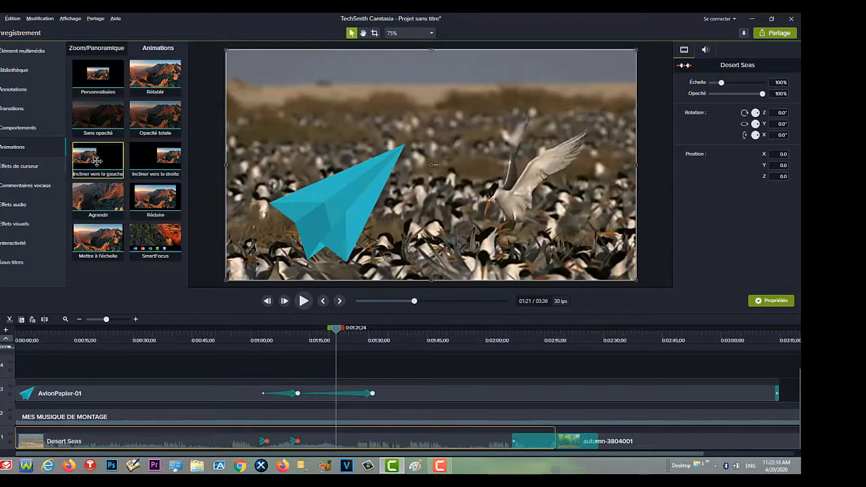
{"action": "left_click", "coordinate": [156, 173]}
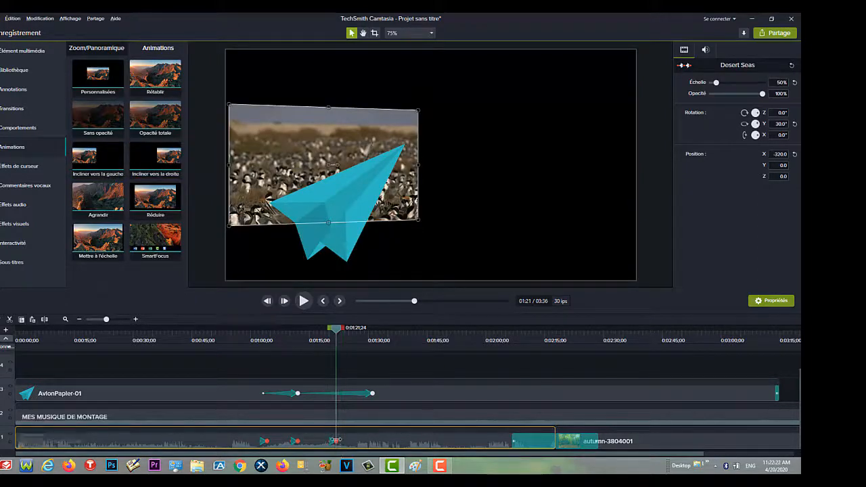
{"action": "left_click_drag", "start_coordinate": [336, 442], "coordinate": [358, 440]}
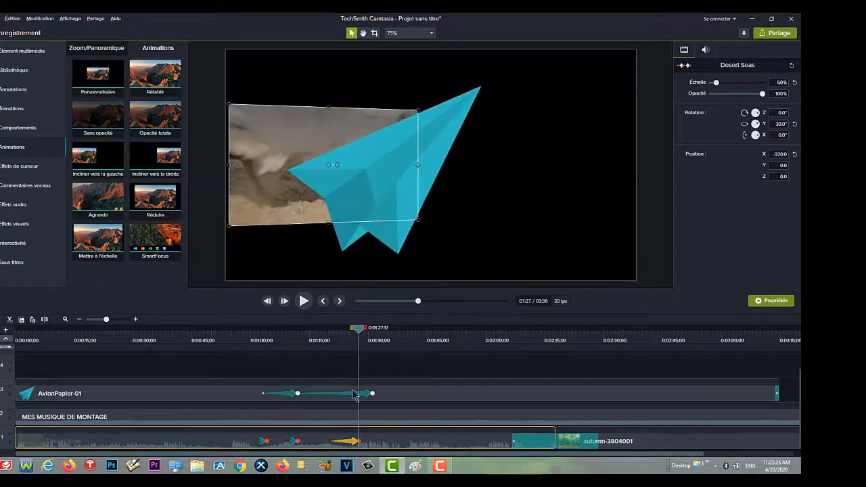
Play back the Desert Seas tilt animation from 0:01:21;17
{"action": "left_click_drag", "start_coordinate": [359, 332], "coordinate": [334, 331]}
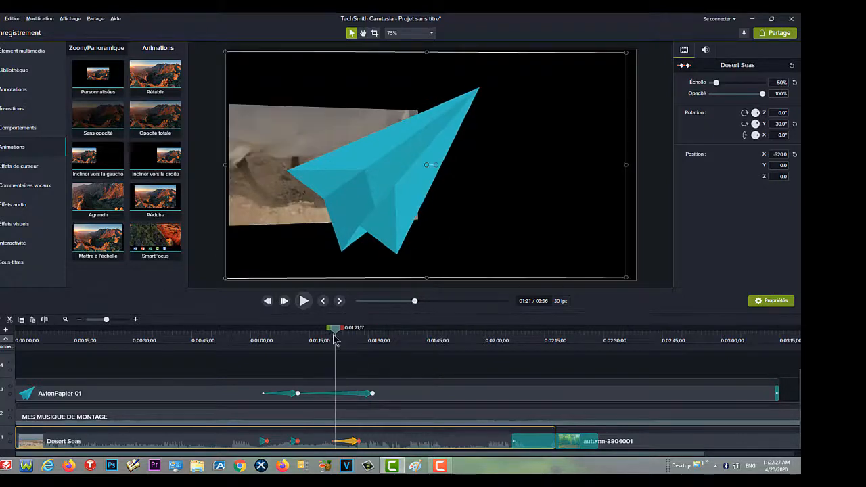
{"action": "left_click", "coordinate": [302, 304]}
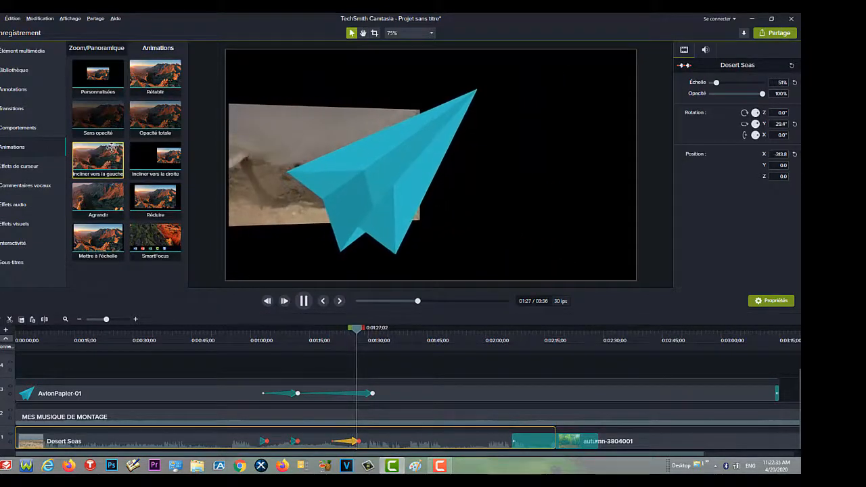
{"action": "left_click", "coordinate": [304, 302]}
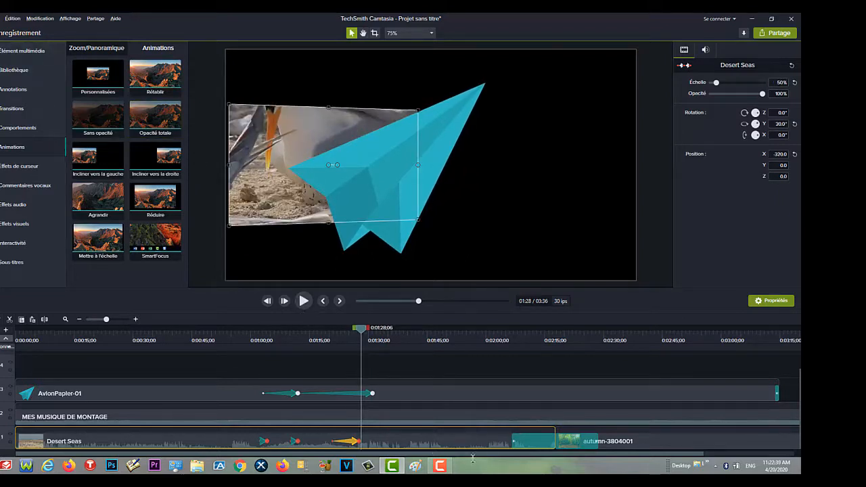
Display the general cursor effects and the voice narration settings
{"action": "left_click", "coordinate": [34, 171]}
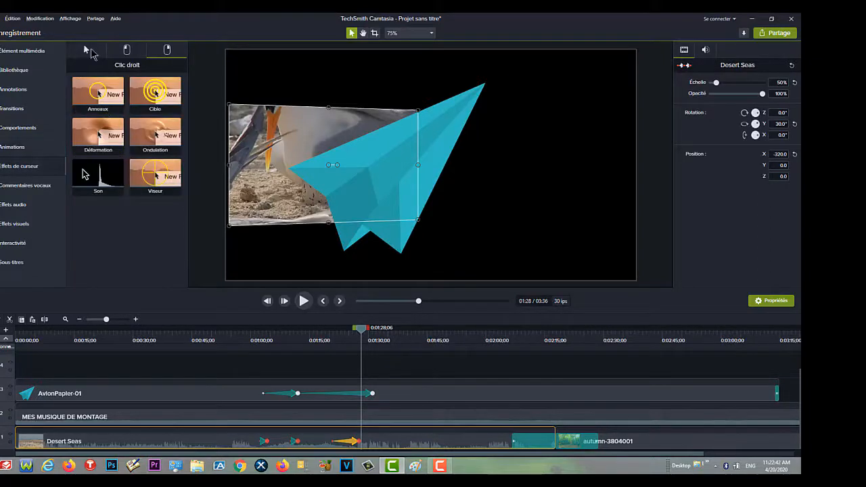
{"action": "left_click", "coordinate": [90, 52]}
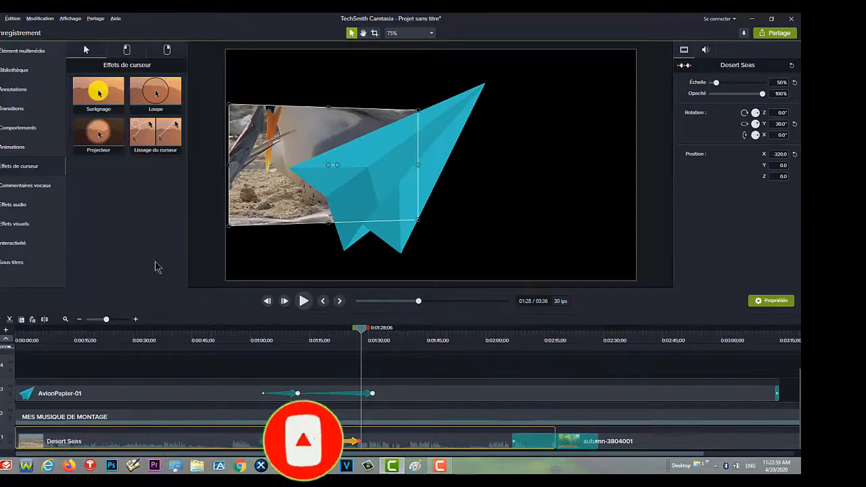
{"action": "left_click", "coordinate": [50, 190]}
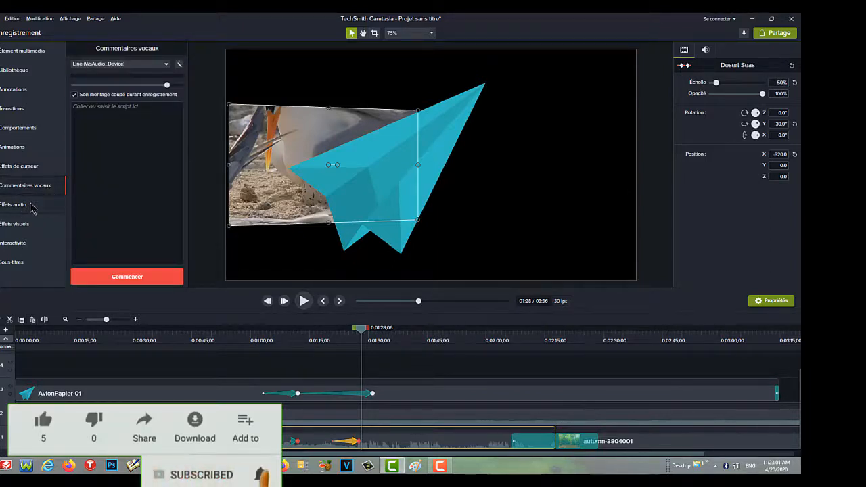
Add the Fondu à l'approche audio effect to the MES MUSIQUE DE MONTAGE clip and lengthen it to about 24 seconds
{"action": "left_click", "coordinate": [32, 205]}
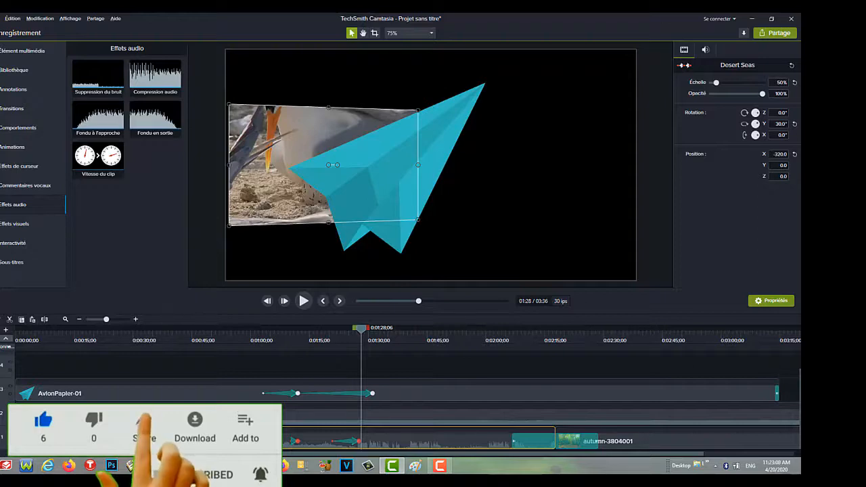
{"action": "left_click", "coordinate": [168, 419]}
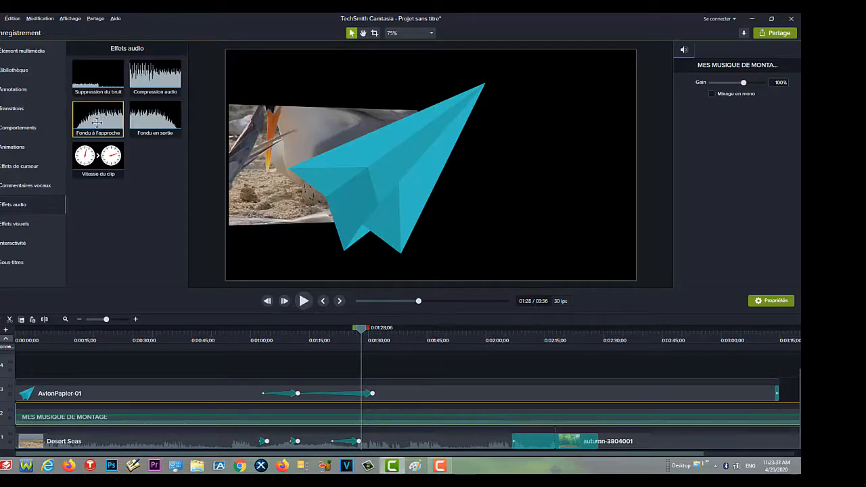
{"action": "left_click", "coordinate": [121, 132]}
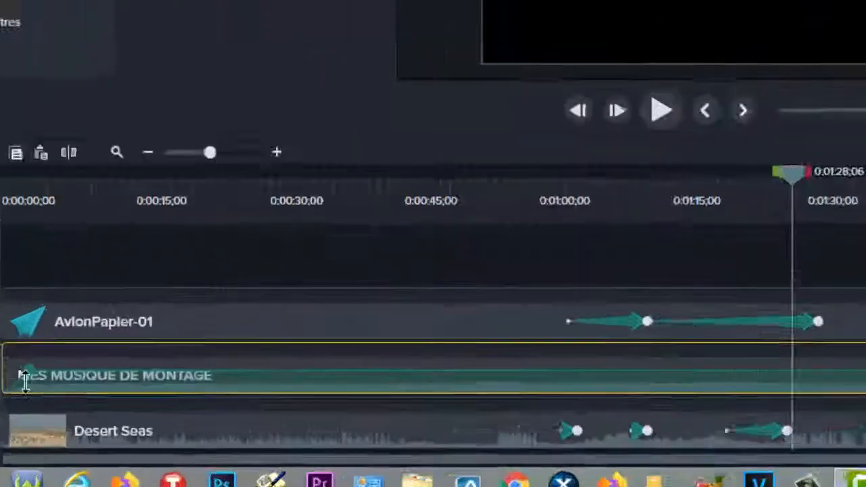
{"action": "mouse_move", "coordinate": [31, 415]}
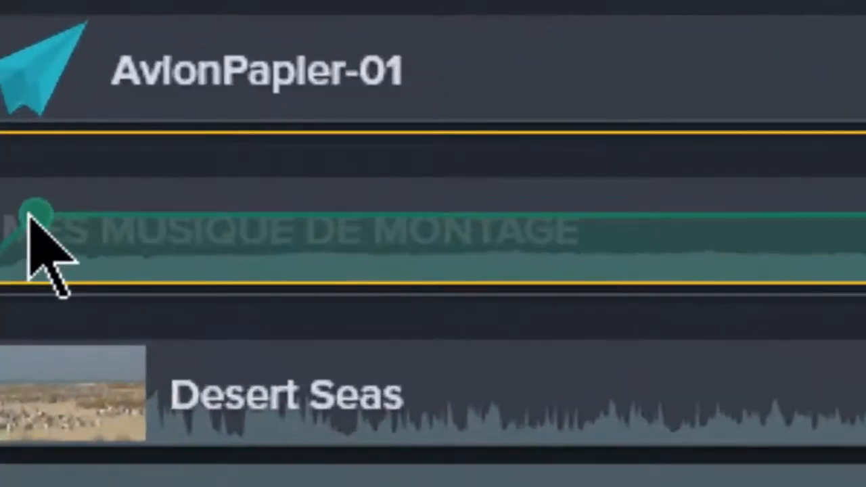
{"action": "left_click_drag", "start_coordinate": [66, 220], "coordinate": [618, 216]}
{"action": "left_click_drag", "start_coordinate": [449, 215], "coordinate": [595, 226]}
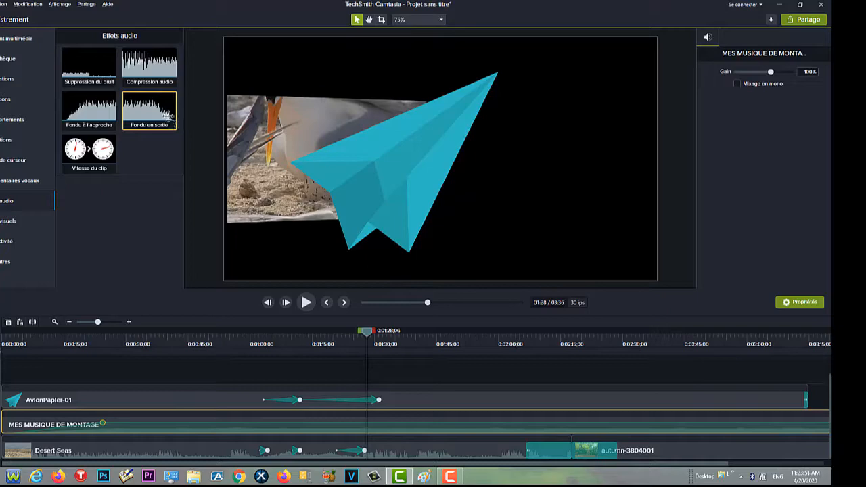
Make the music clip's Fondu en sortie start at about 0:03:00 and play back the fade from 0:02:55;00
{"action": "left_click", "coordinate": [70, 323]}
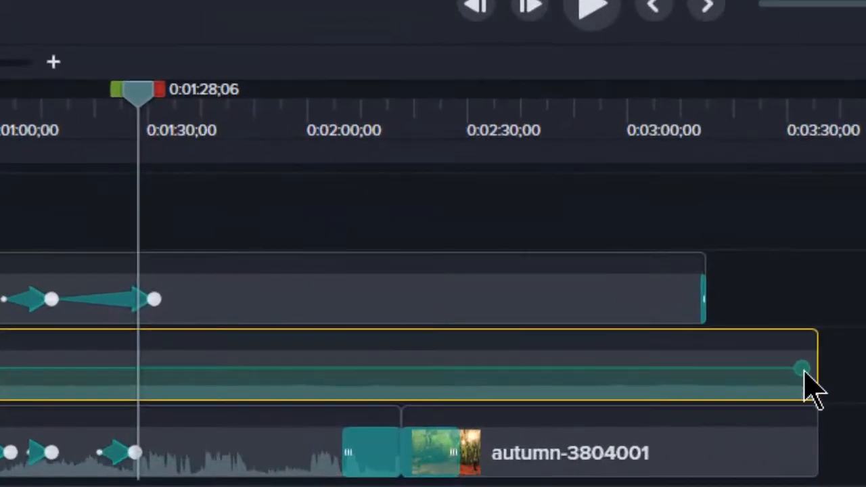
{"action": "left_click_drag", "start_coordinate": [804, 371], "coordinate": [630, 393]}
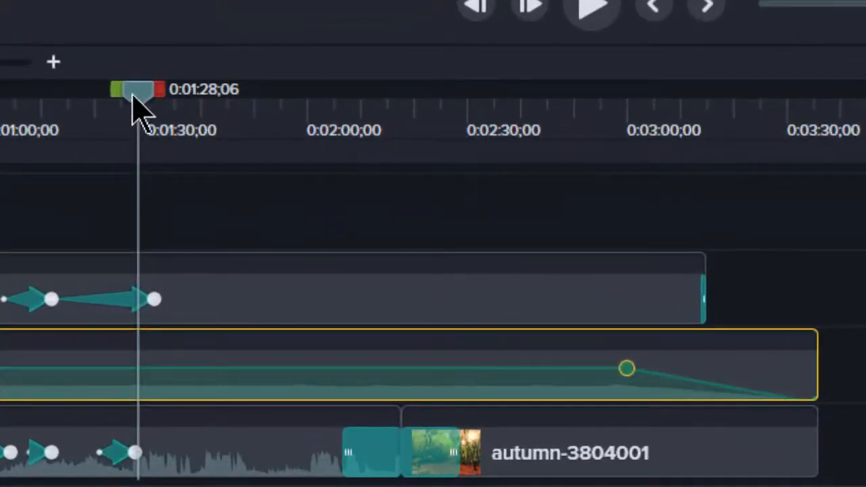
{"action": "left_click_drag", "start_coordinate": [135, 95], "coordinate": [597, 204]}
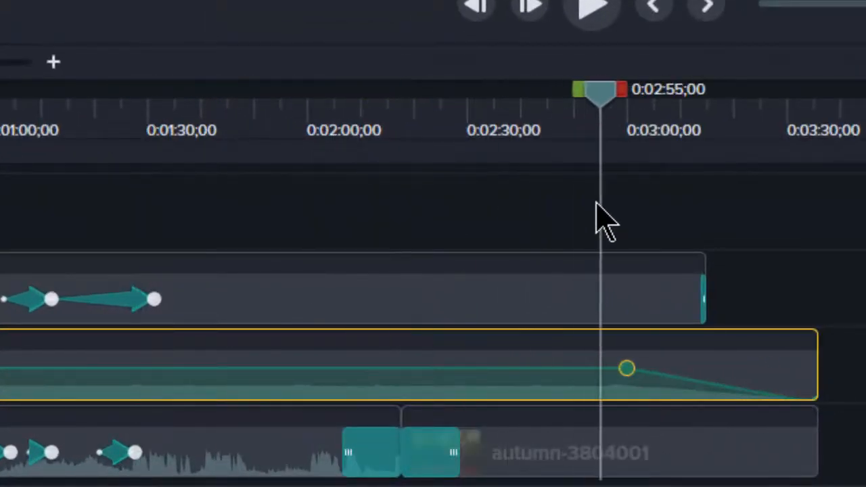
{"action": "left_click", "coordinate": [593, 11]}
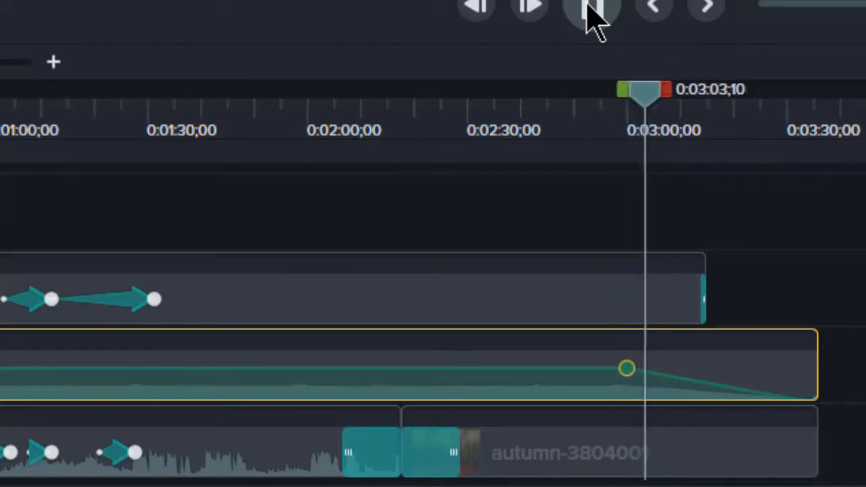
{"action": "left_click", "coordinate": [589, 7]}
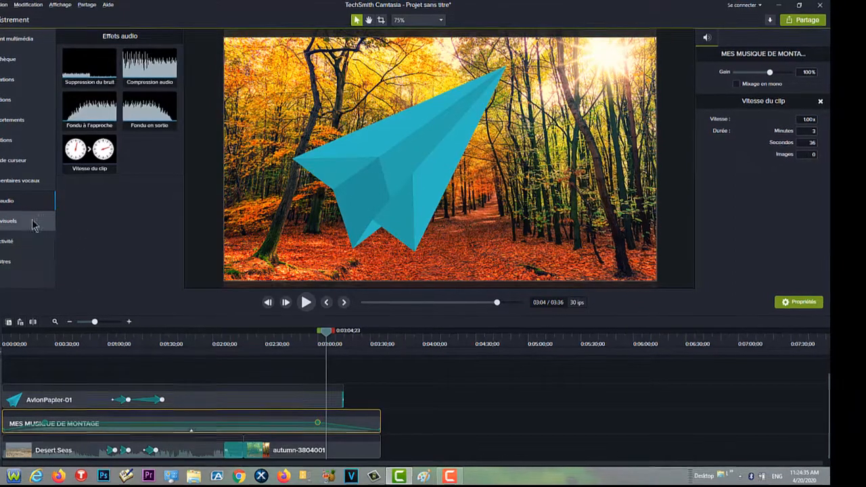
Display the available visual effects and the project's media bin
{"action": "left_click", "coordinate": [32, 220]}
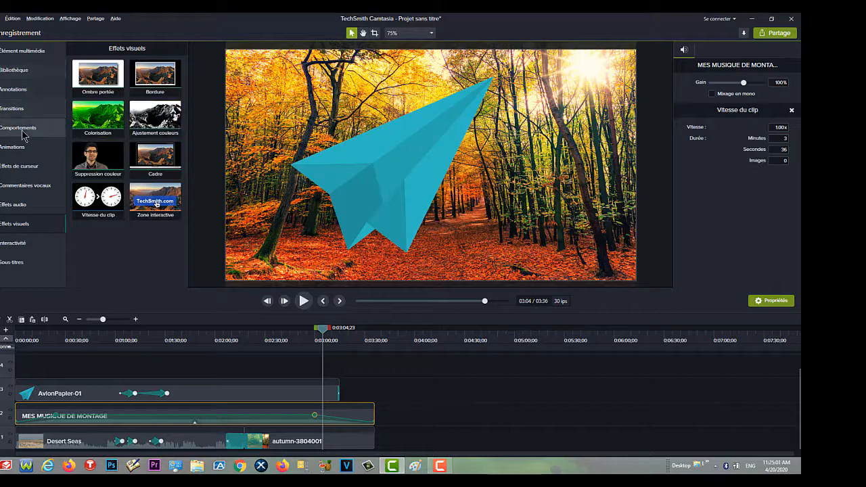
{"action": "left_click", "coordinate": [30, 53]}
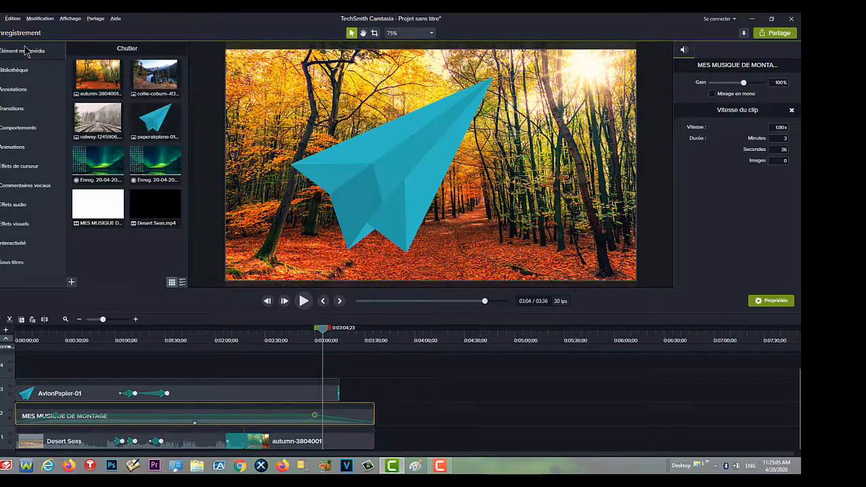
{"action": "left_click", "coordinate": [25, 52]}
Browse the user libraries, displaying the contents of TUTO OOOO and tuto
{"action": "left_click", "coordinate": [30, 75]}
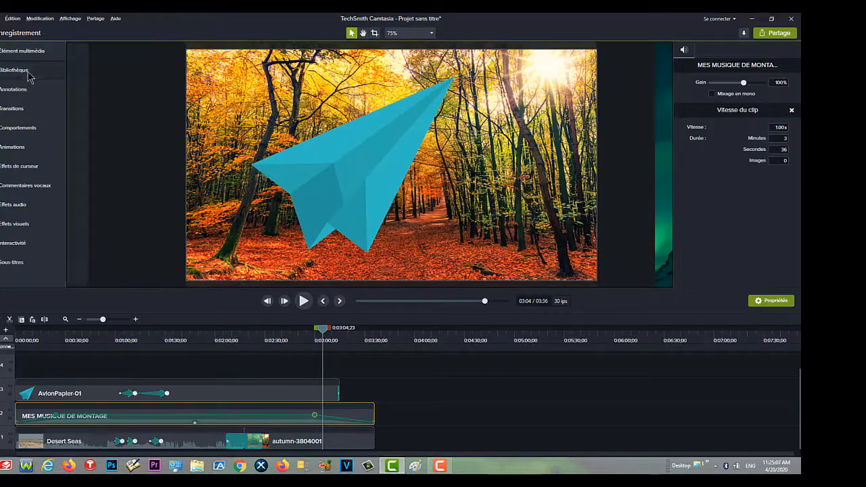
{"action": "left_click", "coordinate": [135, 67]}
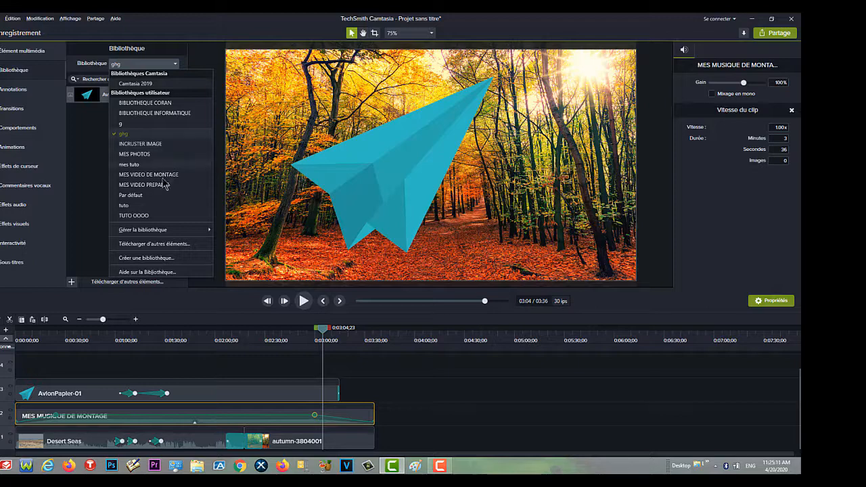
{"action": "left_click", "coordinate": [162, 216]}
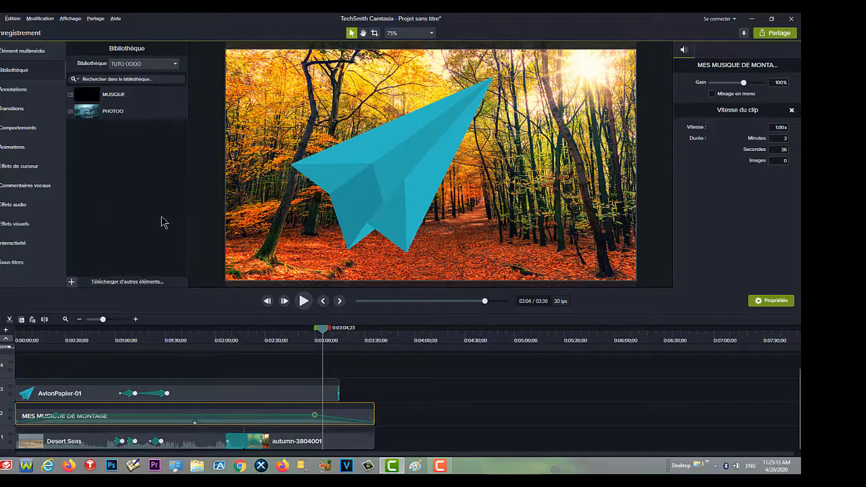
{"action": "left_click", "coordinate": [126, 66]}
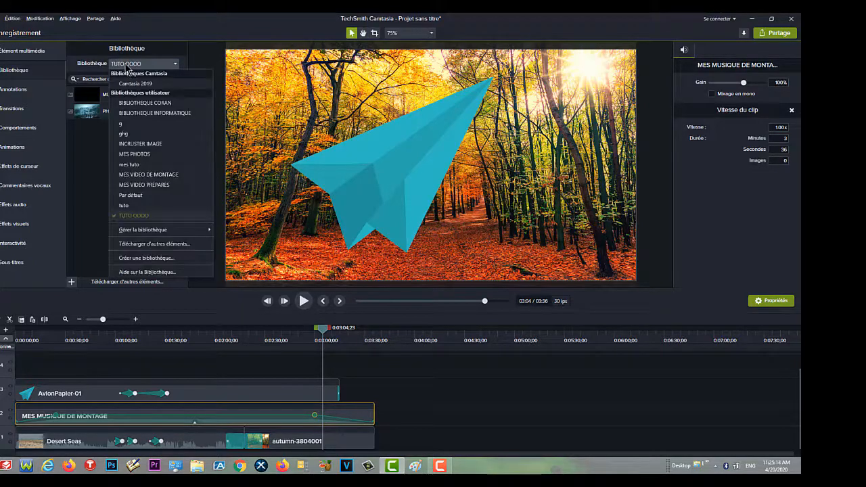
{"action": "left_click", "coordinate": [142, 207]}
{"action": "left_click", "coordinate": [135, 65]}
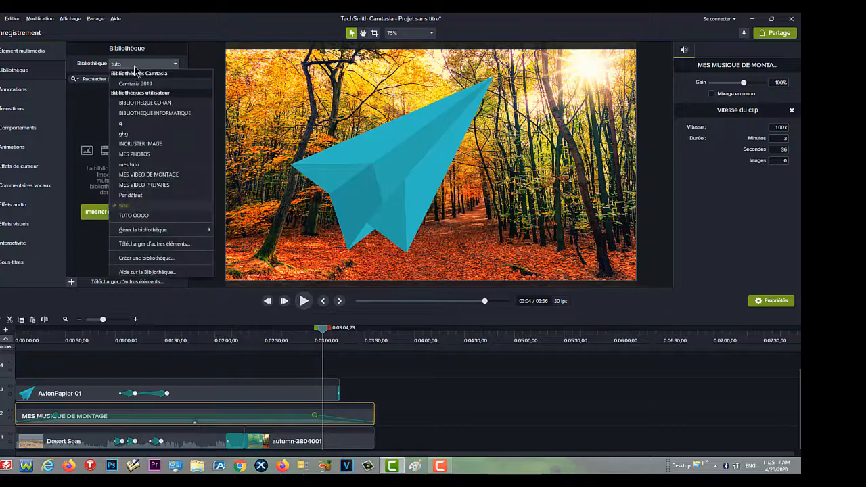
{"action": "left_click", "coordinate": [163, 196]}
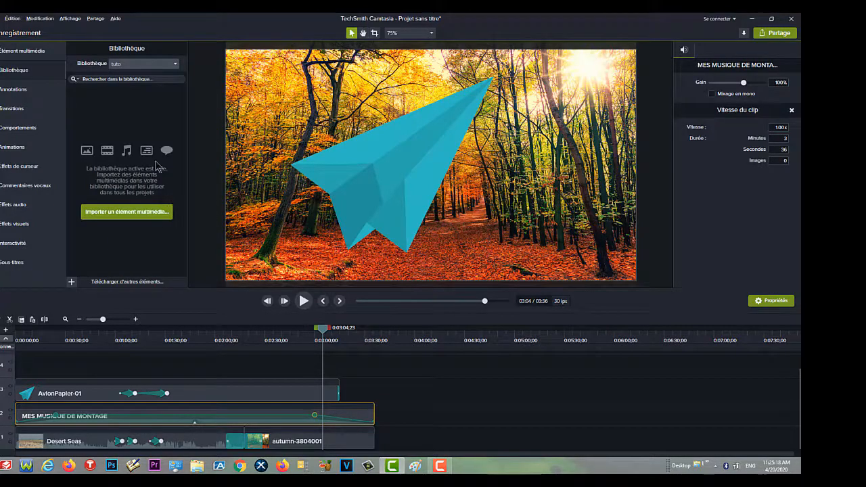
Browse the contents of the user libraries Par défaut, MES VIDEO PREPARES and mes tuto
{"action": "left_click", "coordinate": [131, 65]}
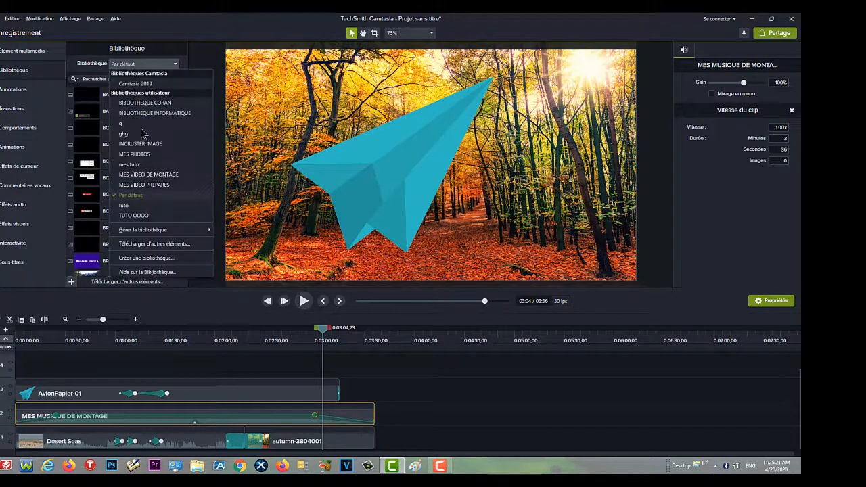
{"action": "left_click", "coordinate": [170, 185]}
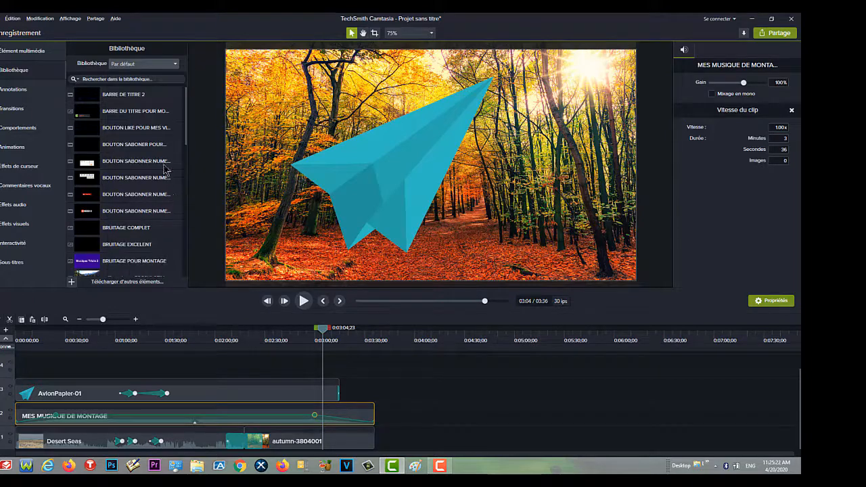
{"action": "left_click", "coordinate": [135, 64]}
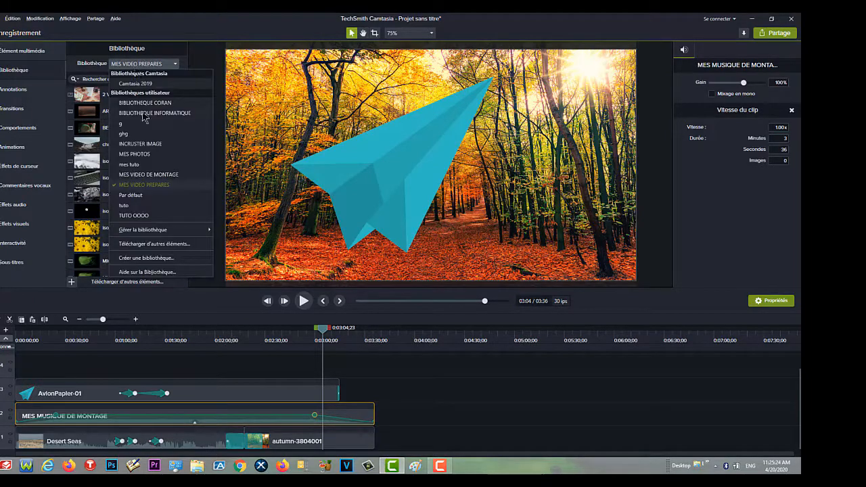
{"action": "left_click", "coordinate": [157, 165]}
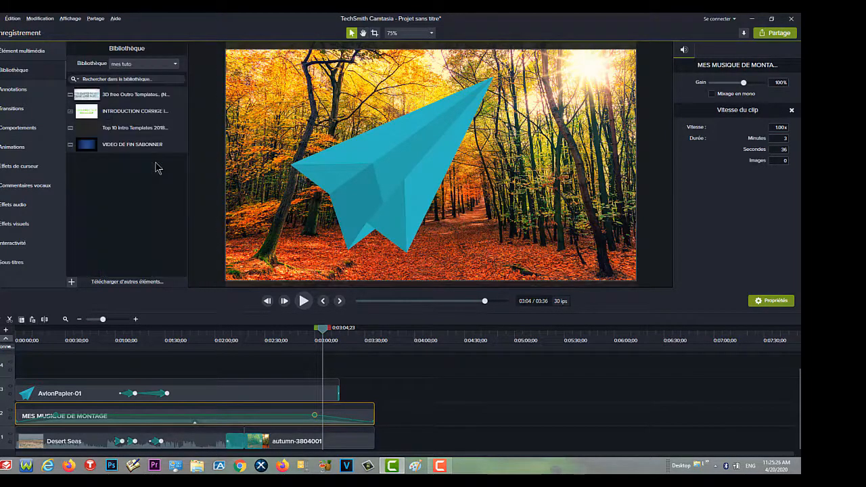
Add VIDEO 2 from the INCRUSTER IMAGE library to Piste 1, placed after the autumn-3804001 clip with a gap
{"action": "left_click", "coordinate": [135, 64]}
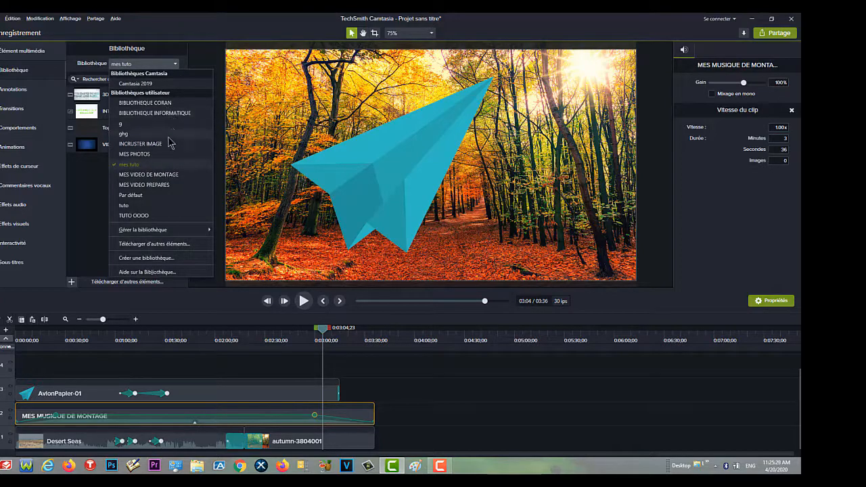
{"action": "left_click", "coordinate": [141, 144]}
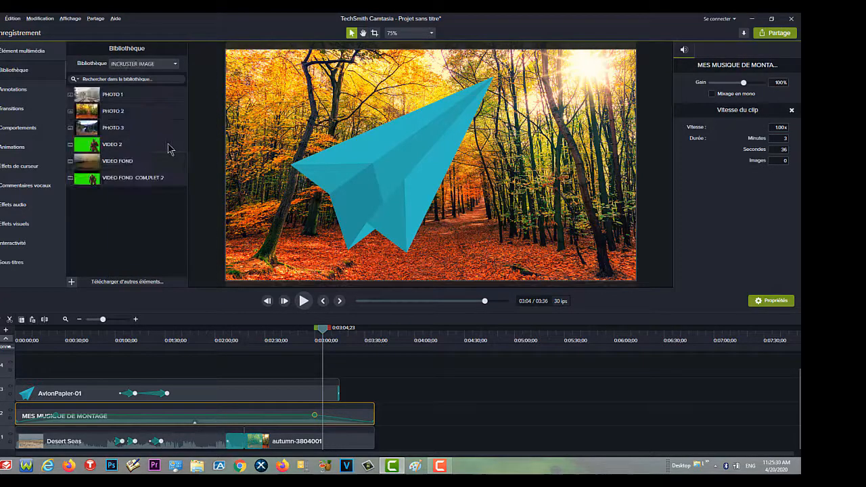
{"action": "right_click", "coordinate": [125, 151]}
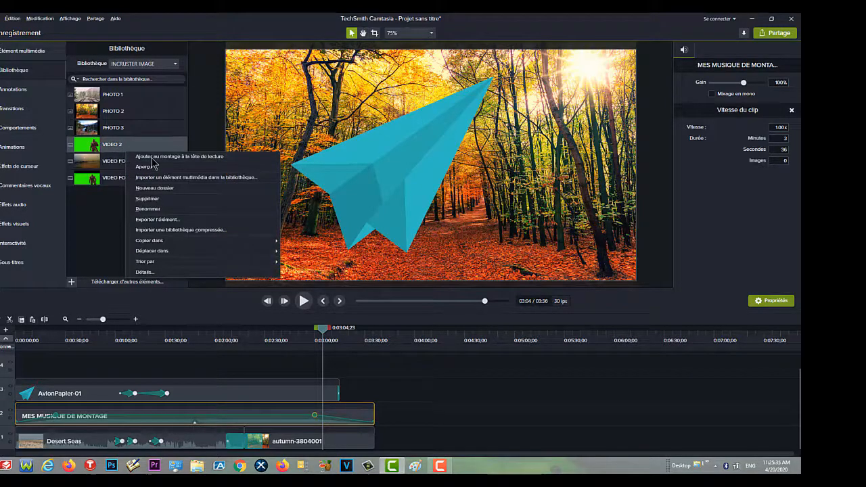
{"action": "left_click", "coordinate": [154, 157]}
{"action": "left_click_drag", "start_coordinate": [343, 372], "coordinate": [456, 463]}
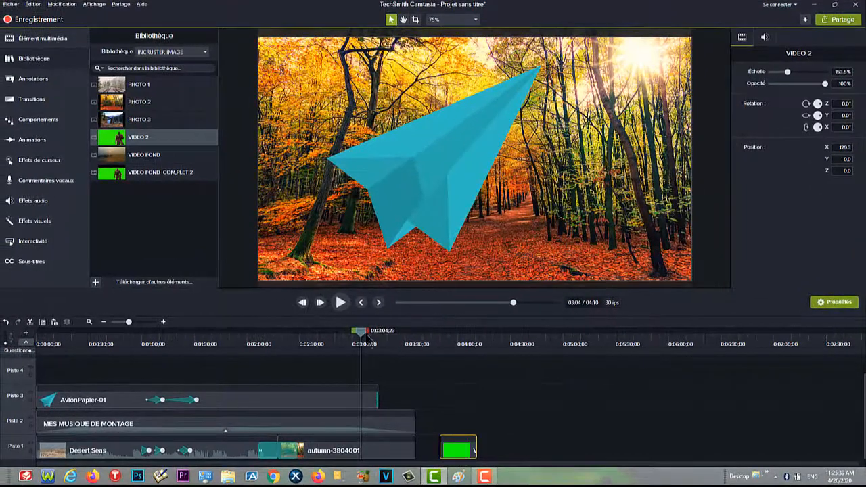
Apply the Suppression couleur visual effect to the VIDEO 2 clip, with the playhead inside it at 0:04:06;20
{"action": "left_click_drag", "start_coordinate": [359, 336], "coordinate": [508, 366]}
{"action": "left_click_drag", "start_coordinate": [508, 331], "coordinate": [469, 348]}
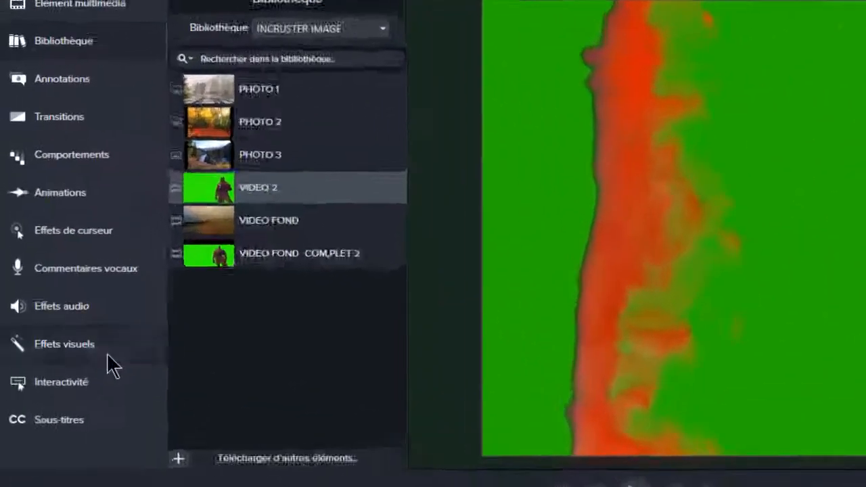
{"action": "left_click", "coordinate": [58, 231]}
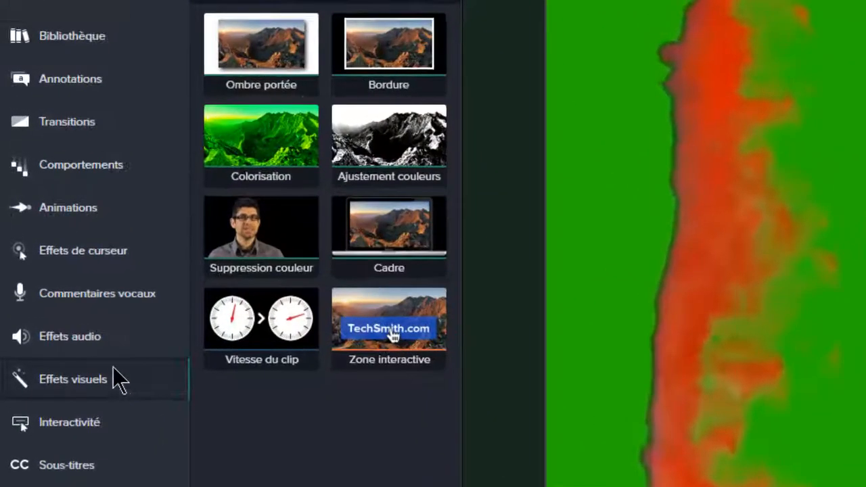
{"action": "right_click", "coordinate": [252, 236]}
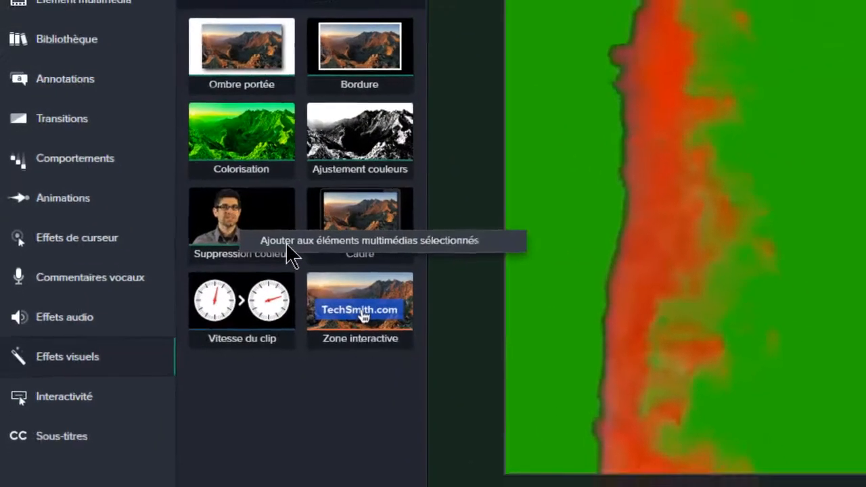
{"action": "left_click", "coordinate": [310, 254]}
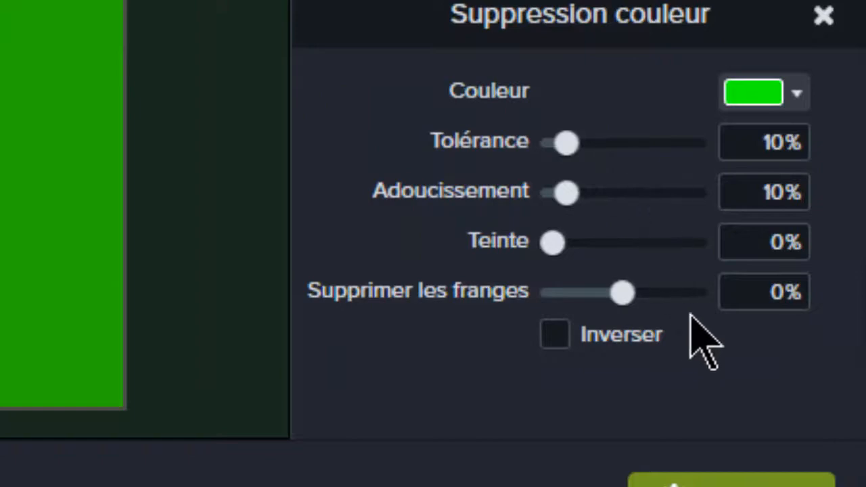
Sample the clip's green background with the eyedropper as the Suppression couleur colour
{"action": "left_click", "coordinate": [795, 98]}
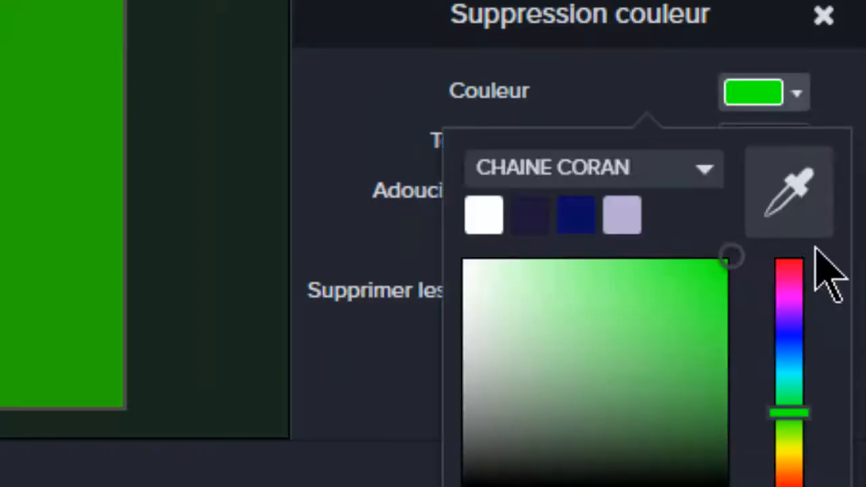
{"action": "left_click", "coordinate": [789, 190]}
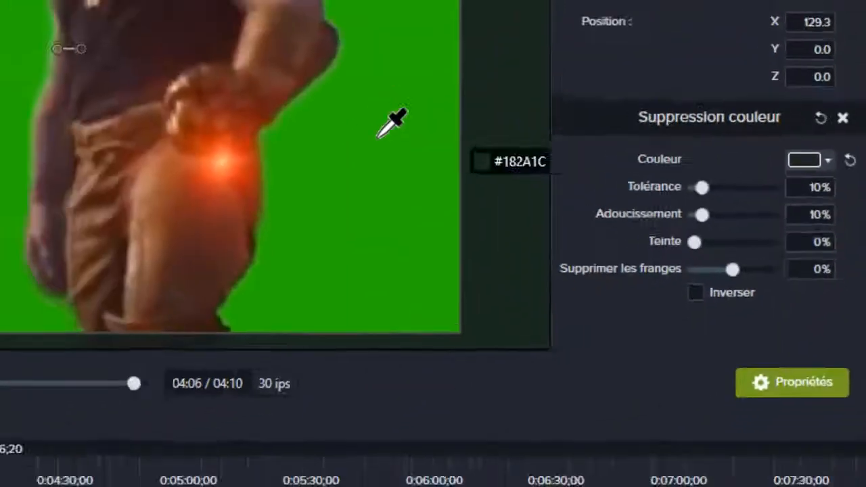
{"action": "left_click", "coordinate": [378, 137]}
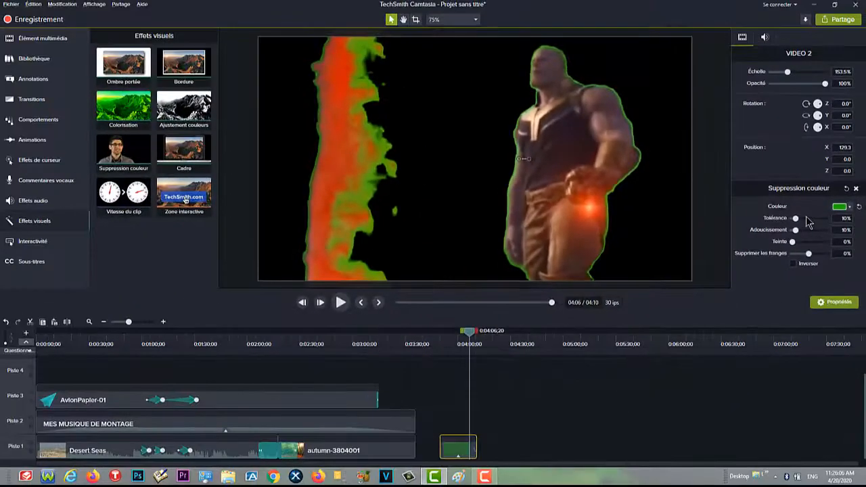
Set the colour removal's Tolérance to 31% and Adoucissement to 34%, and deselect the clip
{"action": "left_click", "coordinate": [807, 218]}
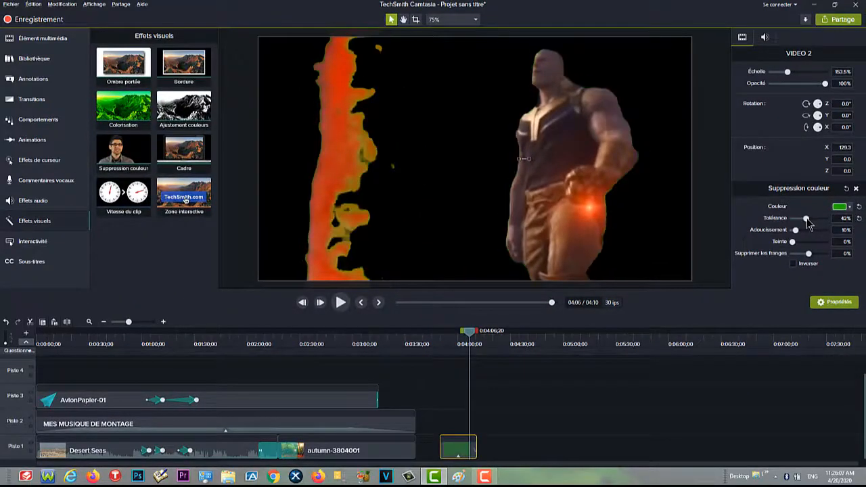
{"action": "left_click", "coordinate": [810, 218]}
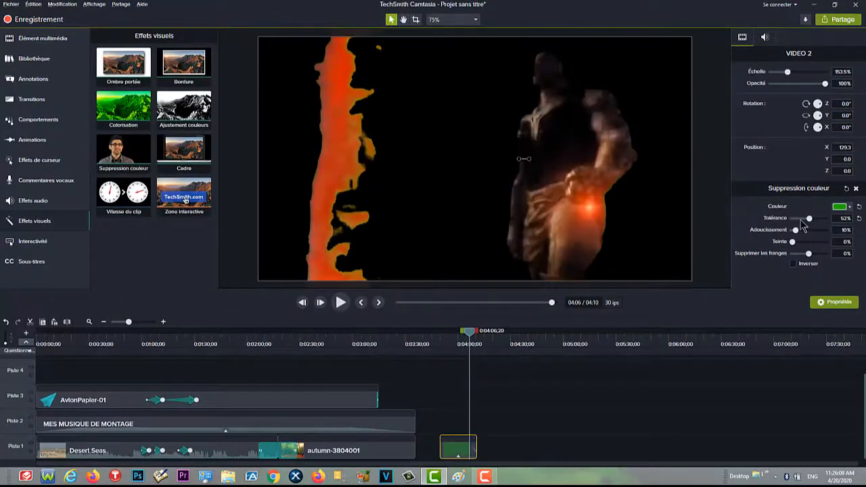
{"action": "left_click", "coordinate": [804, 220]}
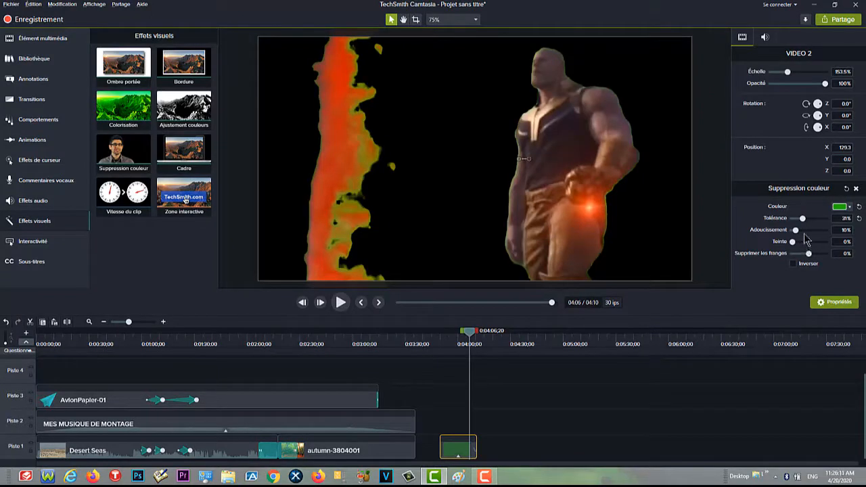
{"action": "left_click", "coordinate": [805, 232]}
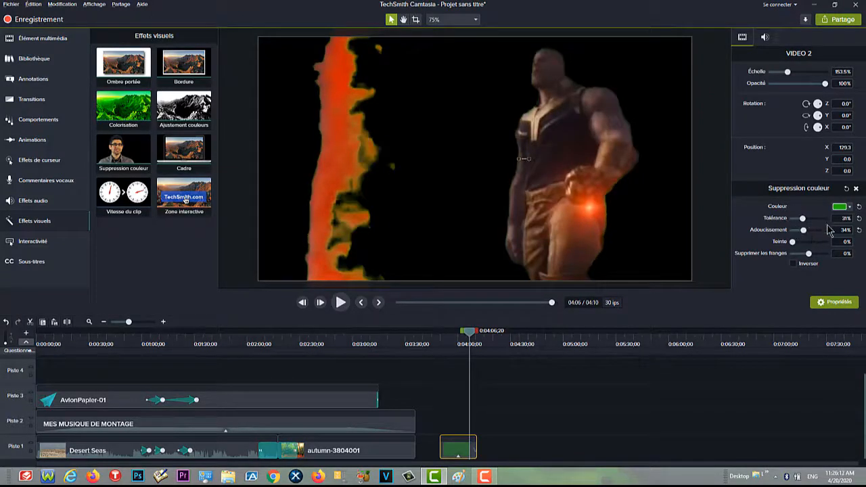
{"action": "left_click", "coordinate": [690, 406]}
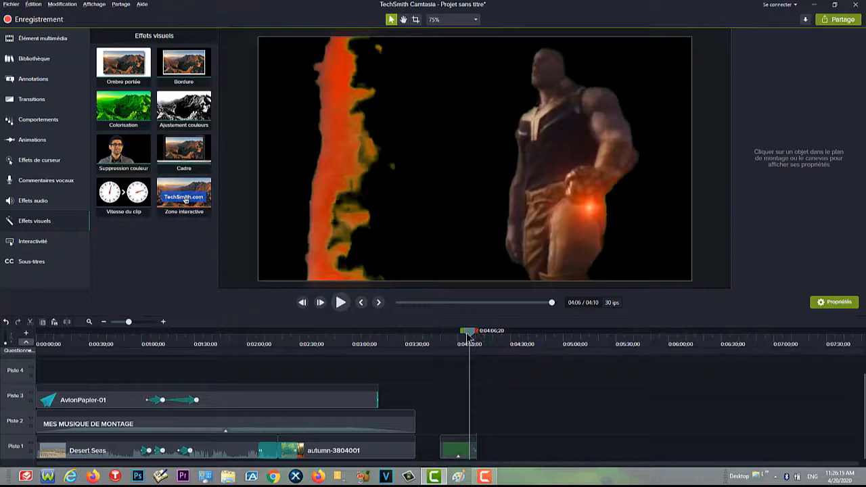
Play back the keyed VIDEO 2 clip from near its start and pause at 0:04:04;05
{"action": "left_click_drag", "start_coordinate": [470, 336], "coordinate": [448, 336]}
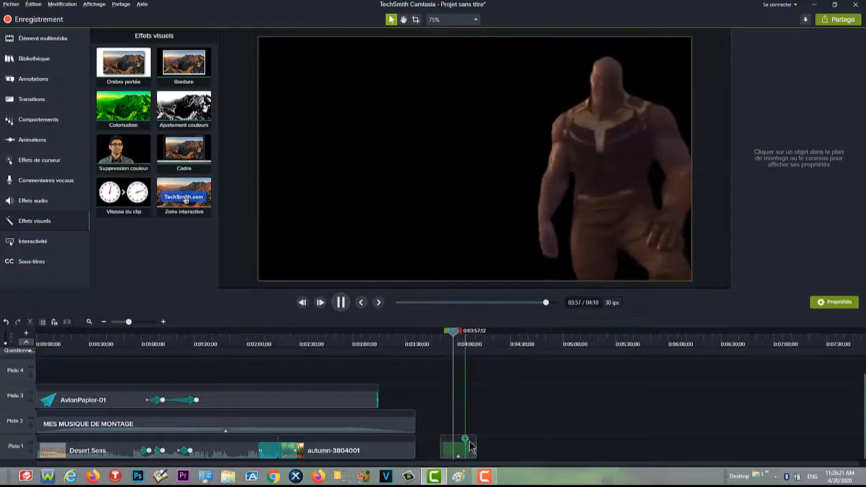
{"action": "left_click", "coordinate": [459, 457]}
{"action": "right_click", "coordinate": [459, 457]}
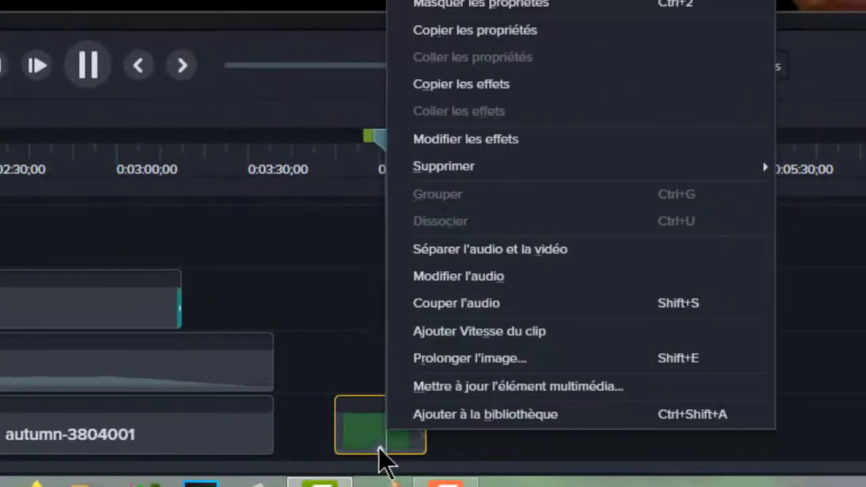
{"action": "left_click", "coordinate": [82, 68]}
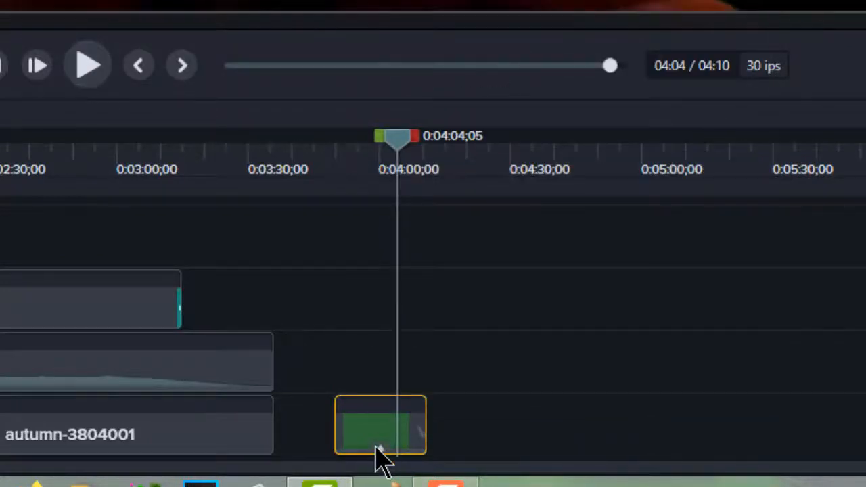
Reveal the effects on the VIDEO 2 clip and delete its Suppression couleur effect
{"action": "right_click", "coordinate": [378, 451]}
{"action": "left_click", "coordinate": [381, 451]}
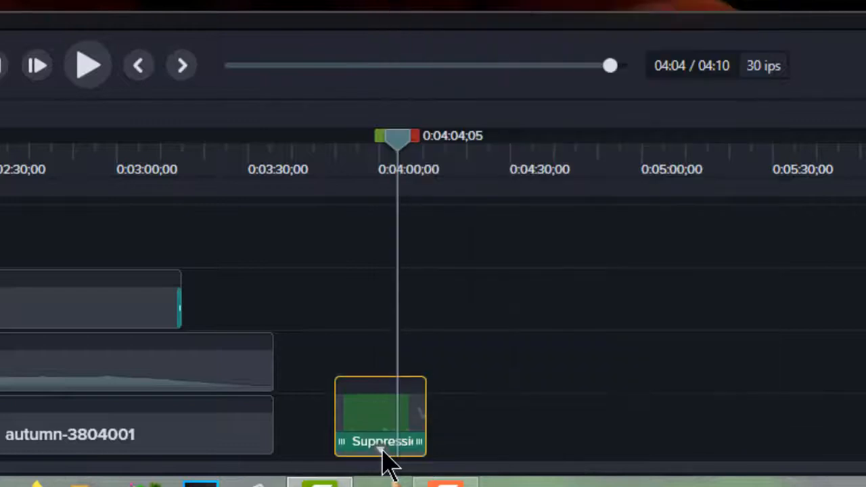
{"action": "right_click", "coordinate": [381, 450]}
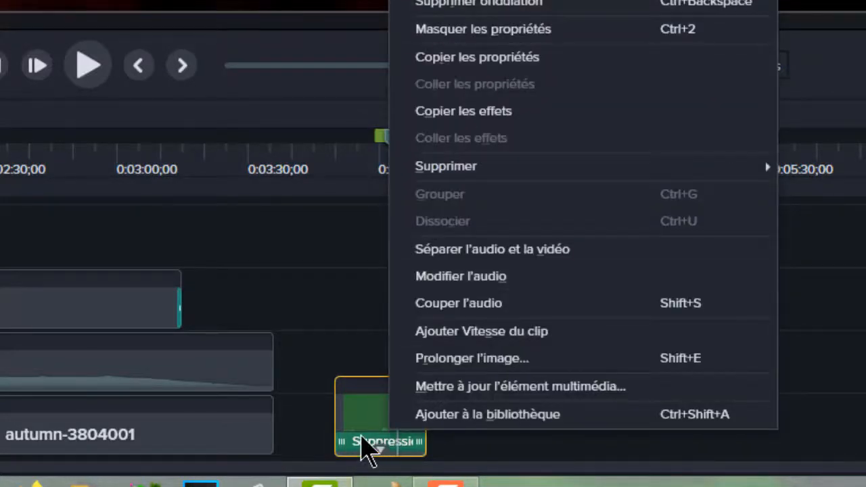
{"action": "left_click", "coordinate": [365, 441]}
{"action": "right_click", "coordinate": [381, 439]}
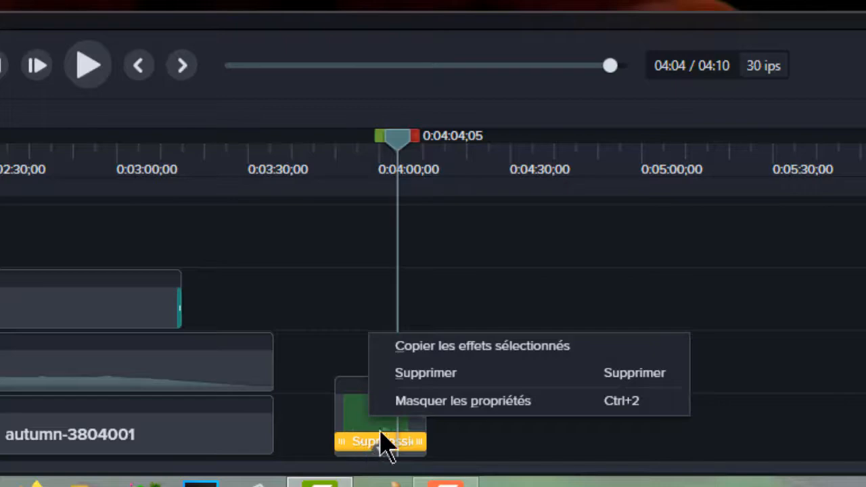
{"action": "left_click", "coordinate": [473, 376]}
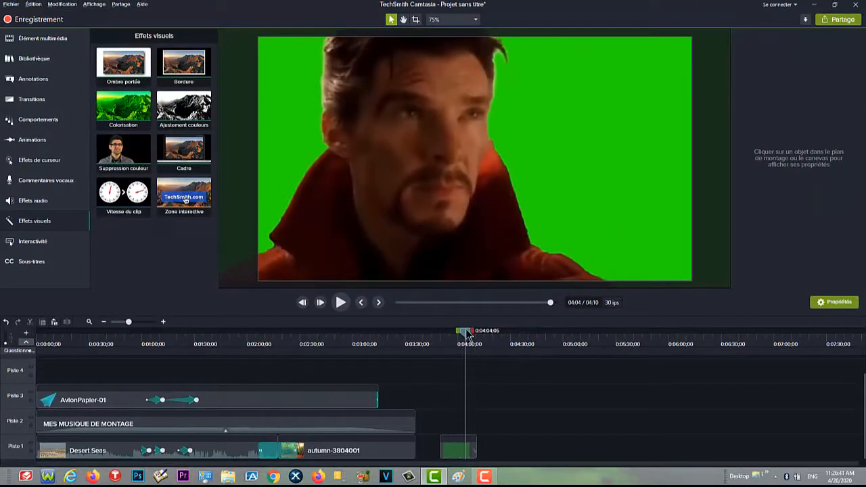
Apply the Ajustement couleurs effect to the Desert Seas clip and place the playhead at 0:01:11;09
{"action": "left_click_drag", "start_coordinate": [466, 335], "coordinate": [340, 373]}
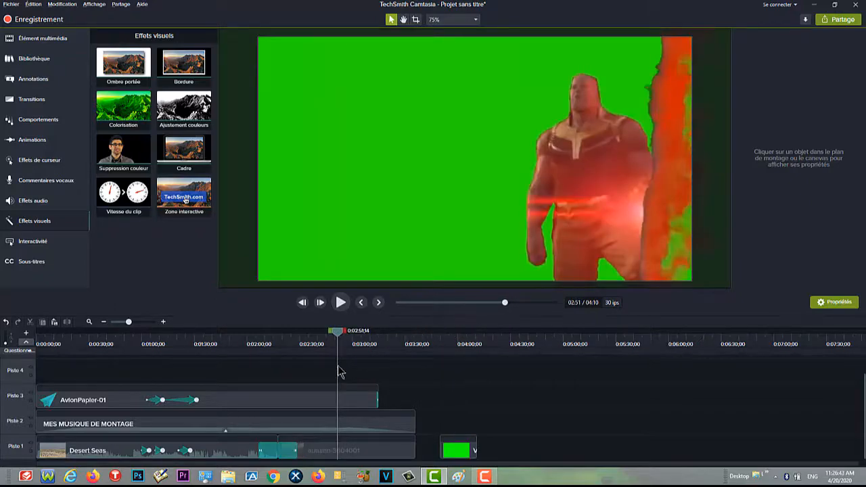
{"action": "left_click_drag", "start_coordinate": [341, 338], "coordinate": [223, 366]}
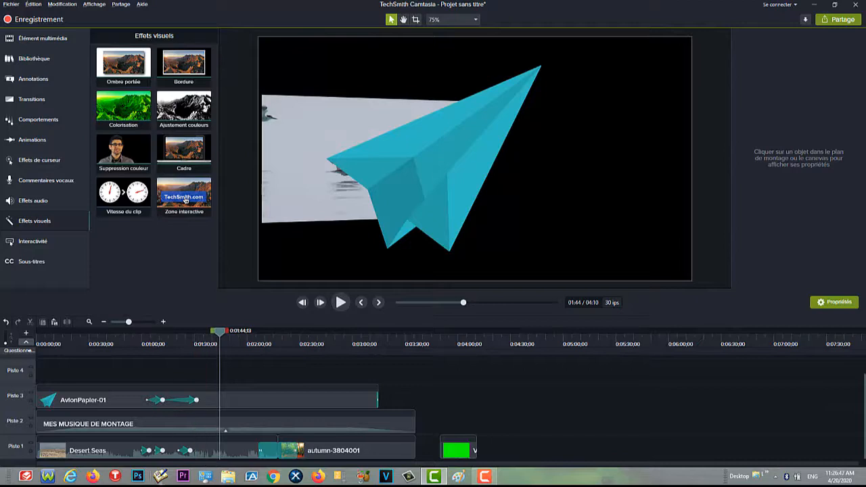
{"action": "left_click", "coordinate": [210, 455]}
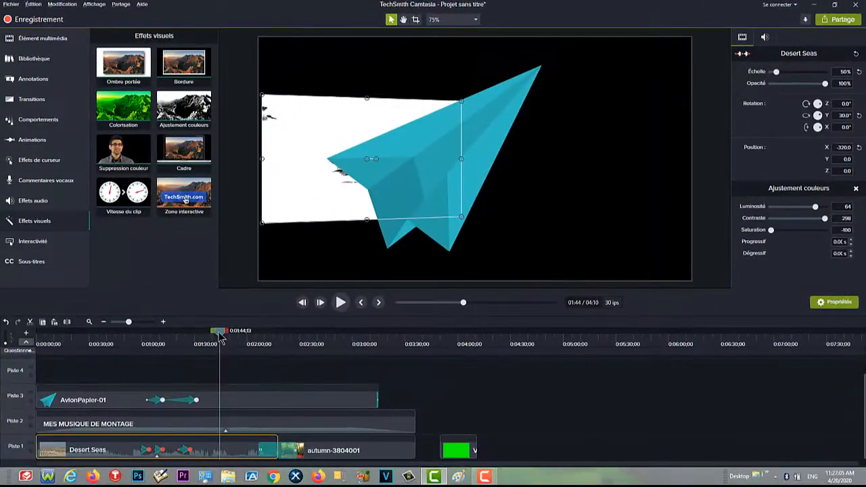
{"action": "left_click_drag", "start_coordinate": [220, 336], "coordinate": [162, 348]}
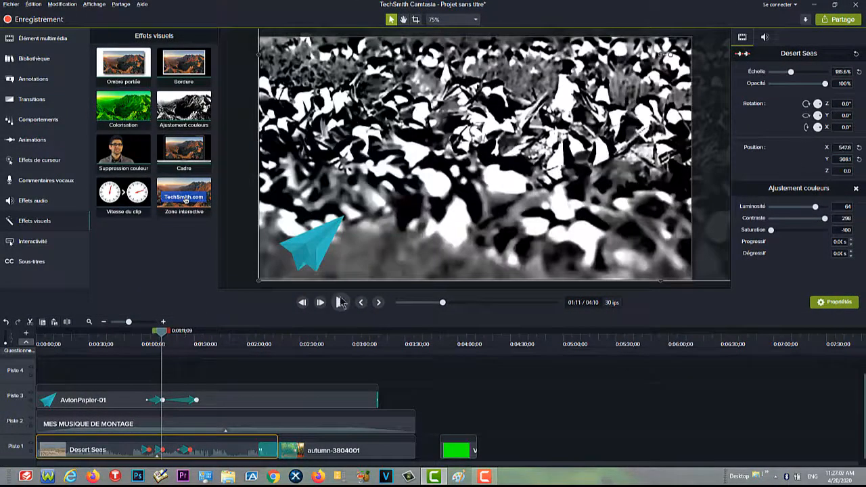
Set the Ajustement couleurs effect to Luminosité -27, Contraste 131 and Saturation 50, and remove it from the Desert Seas clip
{"action": "left_click", "coordinate": [790, 207]}
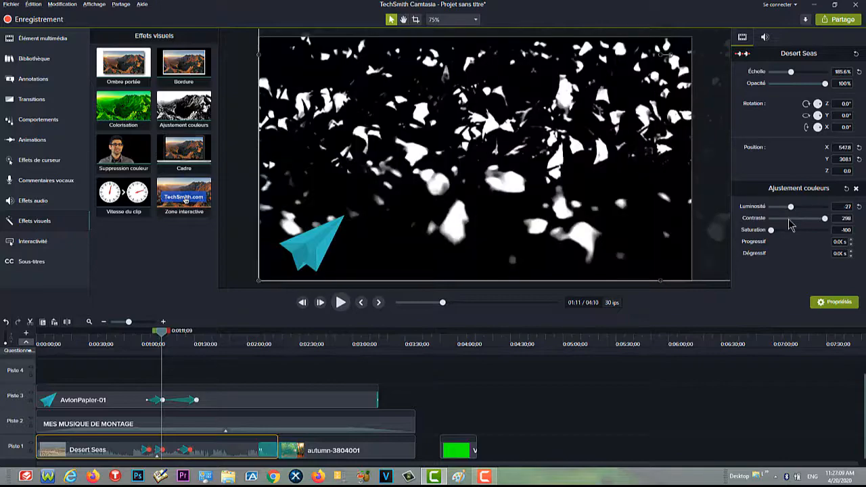
{"action": "left_click", "coordinate": [789, 218]}
{"action": "left_click_drag", "start_coordinate": [805, 225], "coordinate": [816, 236]}
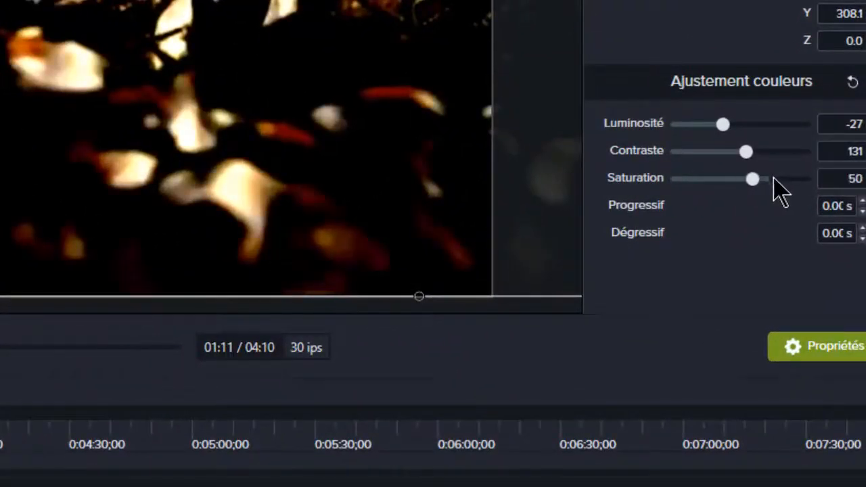
{"action": "left_click", "coordinate": [773, 177]}
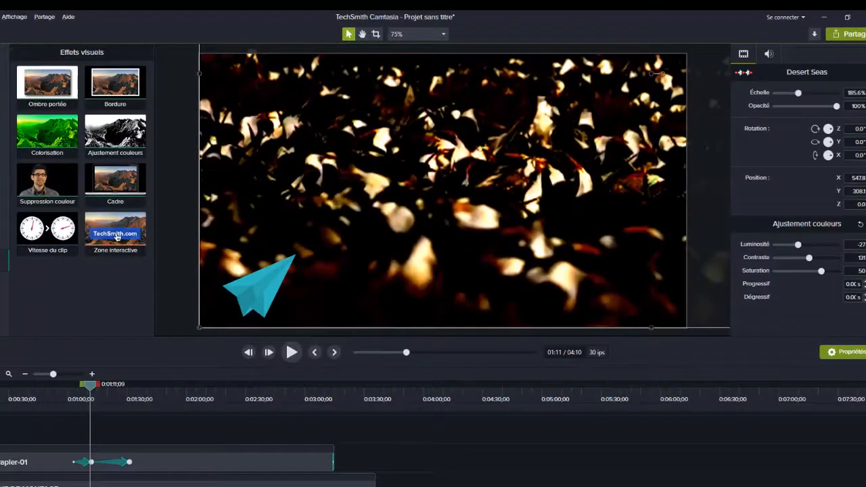
{"action": "left_click", "coordinate": [119, 478]}
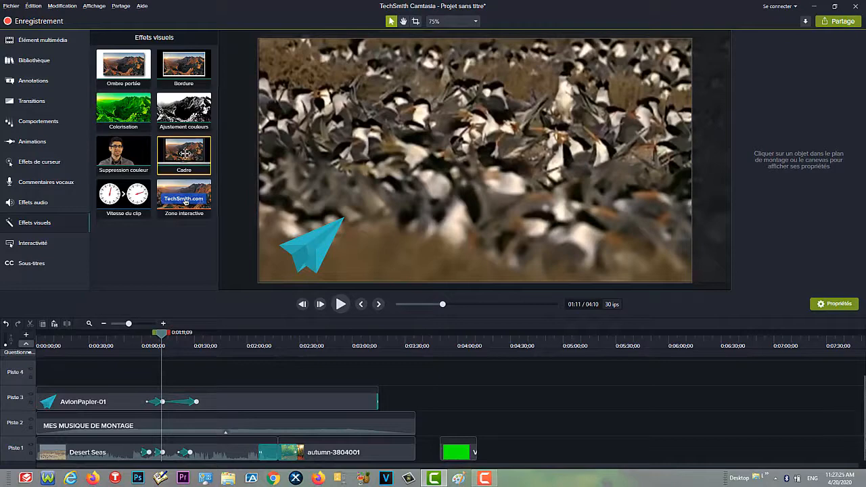
Apply the Cadre effect to the Desert Seas clip and shrink the framed clip to 59.2% scale on the canvas
{"action": "left_click", "coordinate": [186, 455]}
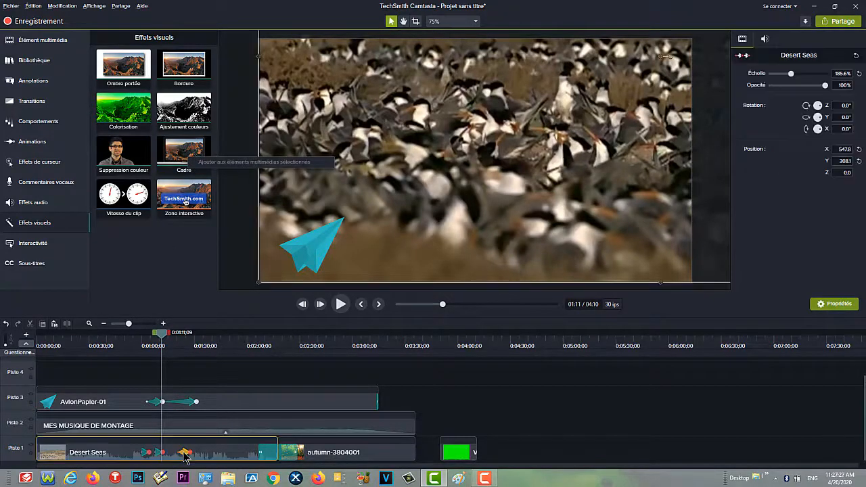
{"action": "left_click", "coordinate": [183, 154]}
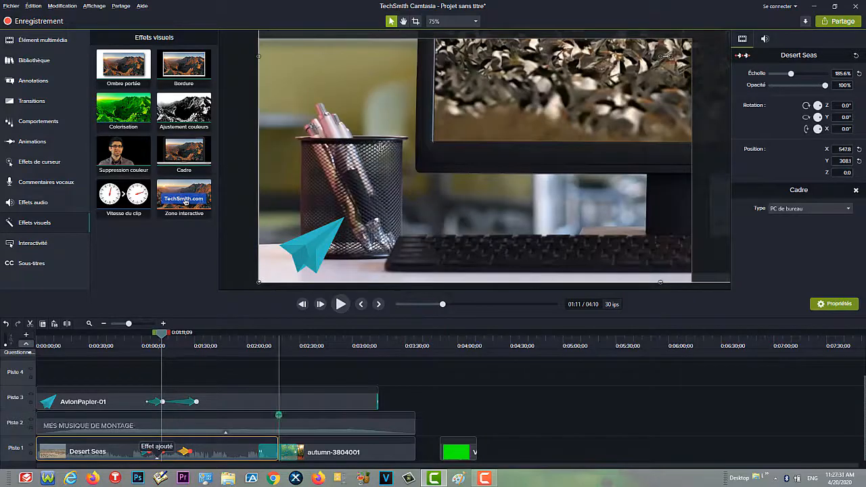
{"action": "left_click_drag", "start_coordinate": [590, 117], "coordinate": [398, 234]}
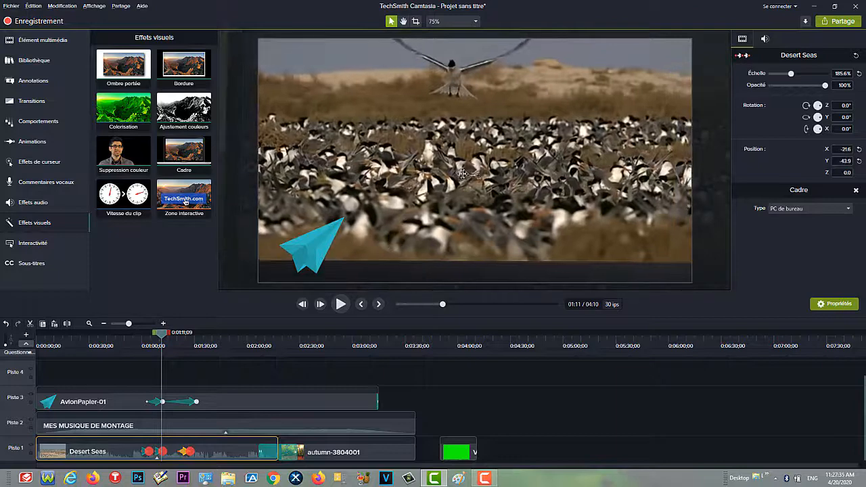
{"action": "left_click_drag", "start_coordinate": [463, 175], "coordinate": [502, 89]}
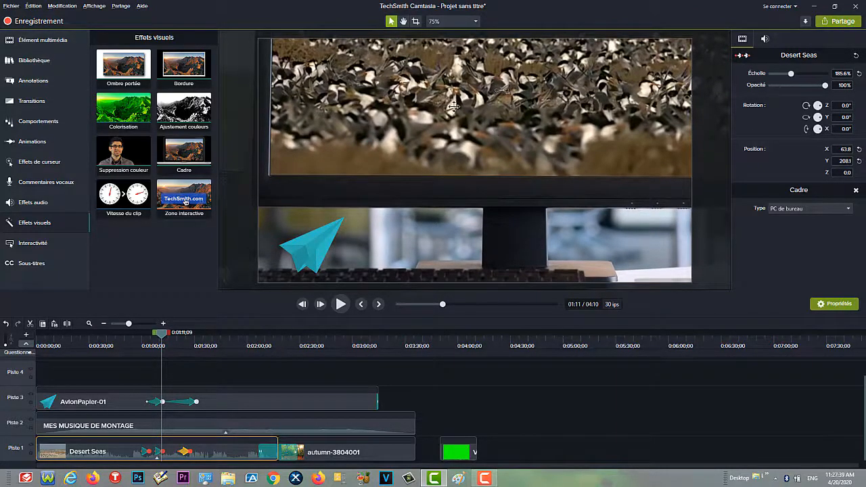
{"action": "left_click_drag", "start_coordinate": [453, 106], "coordinate": [460, 190]}
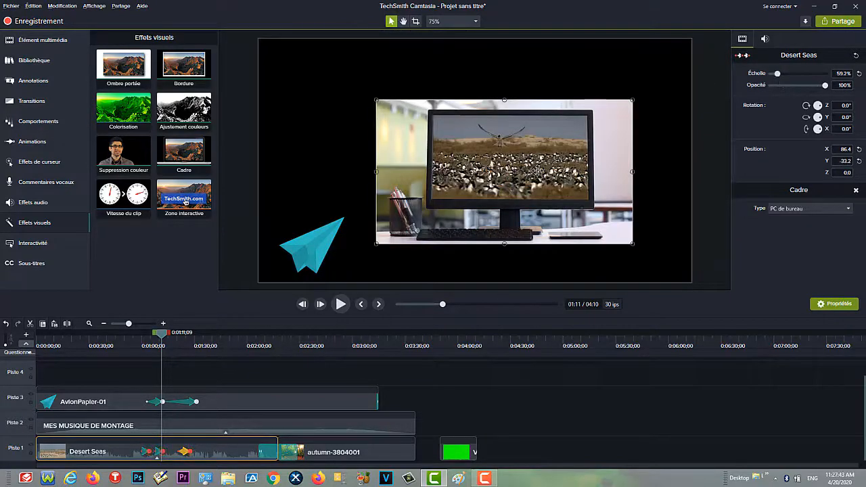
Centre the framed Desert Seas clip and enlarge it to 100% scale so it fills the canvas
{"action": "left_click_drag", "start_coordinate": [515, 171], "coordinate": [479, 160]}
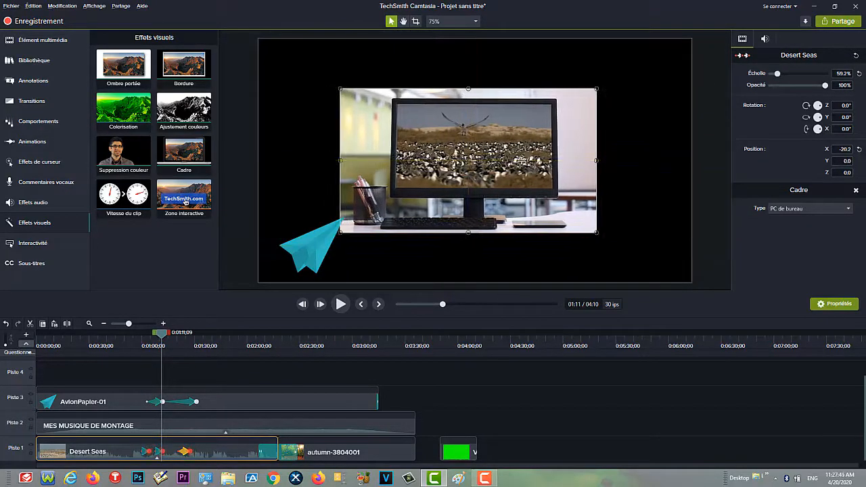
{"action": "left_click_drag", "start_coordinate": [596, 160], "coordinate": [692, 171]}
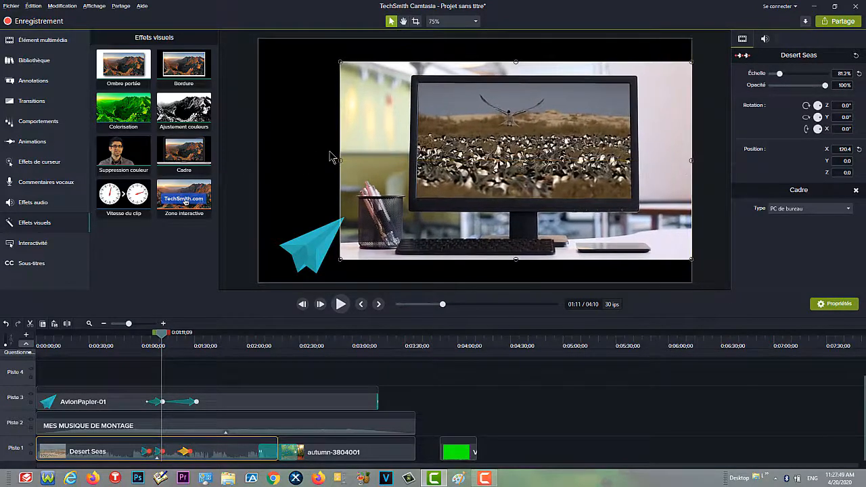
{"action": "left_click_drag", "start_coordinate": [339, 161], "coordinate": [259, 161]}
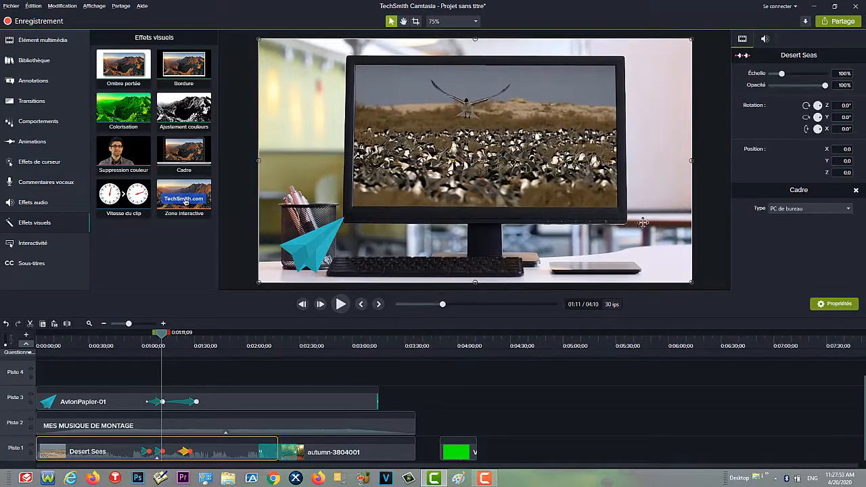
Display the Interactivité quiz options and the Sous-titres tools
{"action": "left_click", "coordinate": [63, 249]}
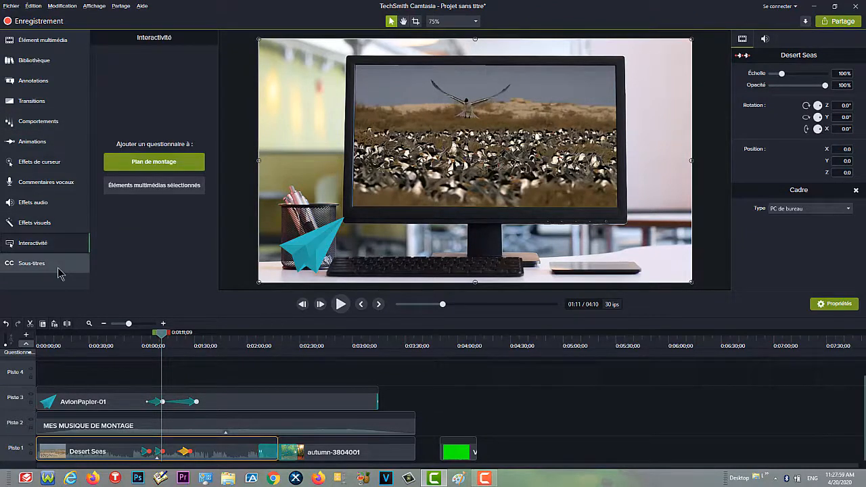
{"action": "left_click", "coordinate": [58, 272]}
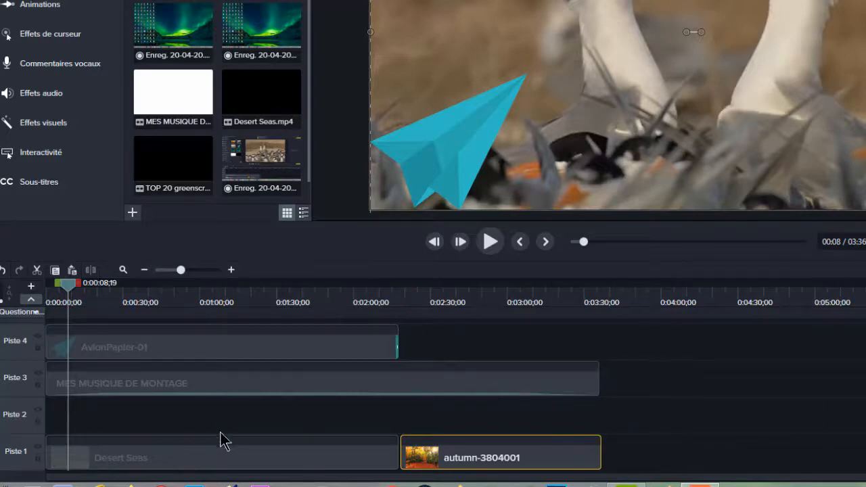
Move the autumn-3804001 clip from Piste 1 to the start of Piste 2, above Desert Seas
{"action": "left_click", "coordinate": [504, 460]}
{"action": "left_click", "coordinate": [155, 452]}
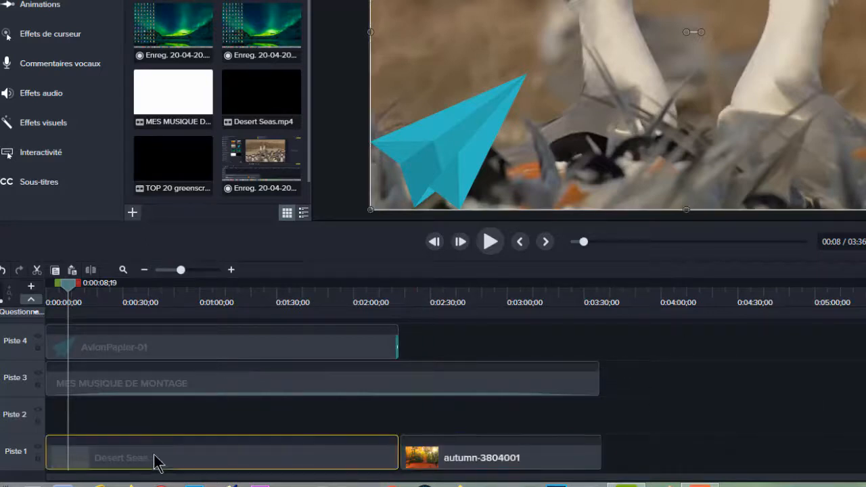
{"action": "left_click_drag", "start_coordinate": [482, 460], "coordinate": [475, 423]}
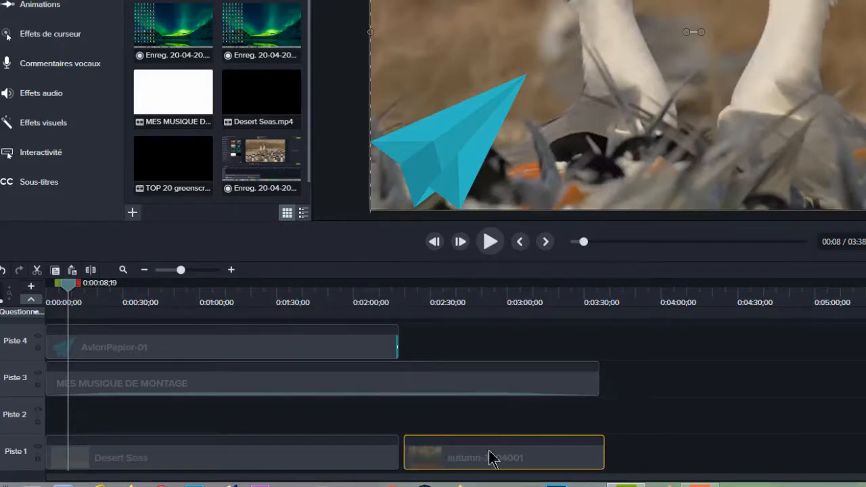
{"action": "left_click_drag", "start_coordinate": [491, 456], "coordinate": [484, 429]}
{"action": "left_click_drag", "start_coordinate": [337, 430], "coordinate": [1, 436]}
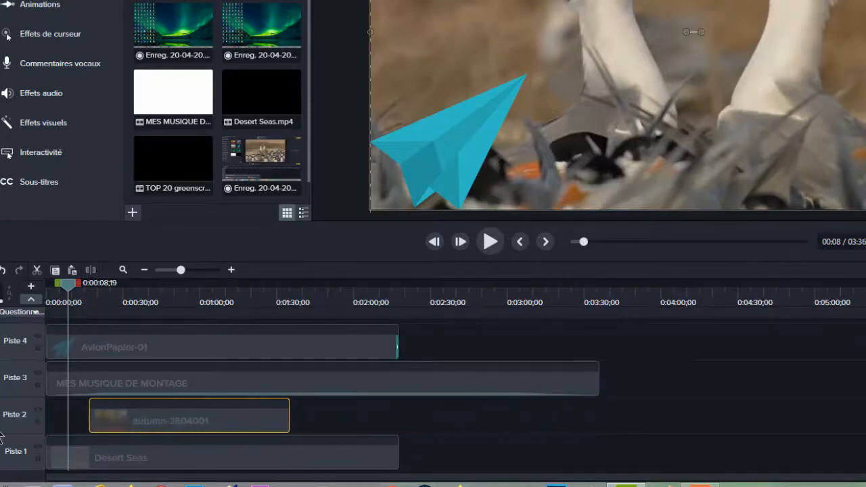
{"action": "left_click_drag", "start_coordinate": [139, 426], "coordinate": [103, 422]}
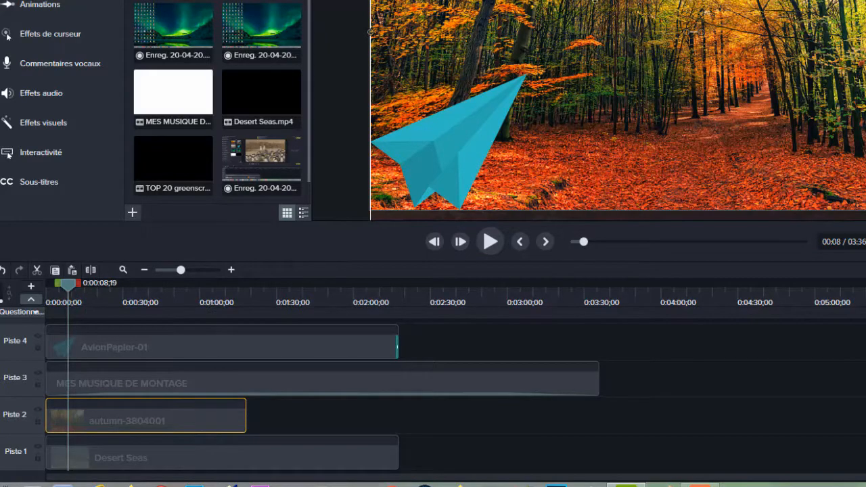
Play back the overlapping clips and pause at 0:00:11;13
{"action": "left_click_drag", "start_coordinate": [689, 23], "coordinate": [694, 20]}
{"action": "left_click", "coordinate": [491, 243]}
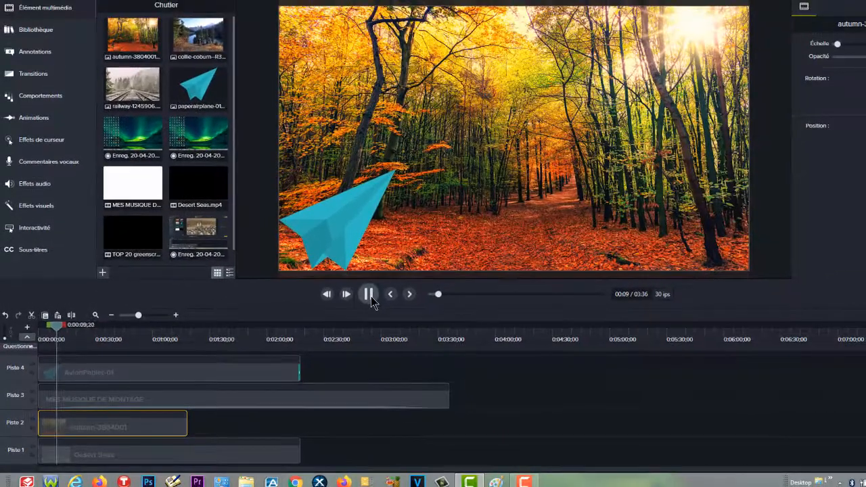
{"action": "left_click", "coordinate": [370, 296]}
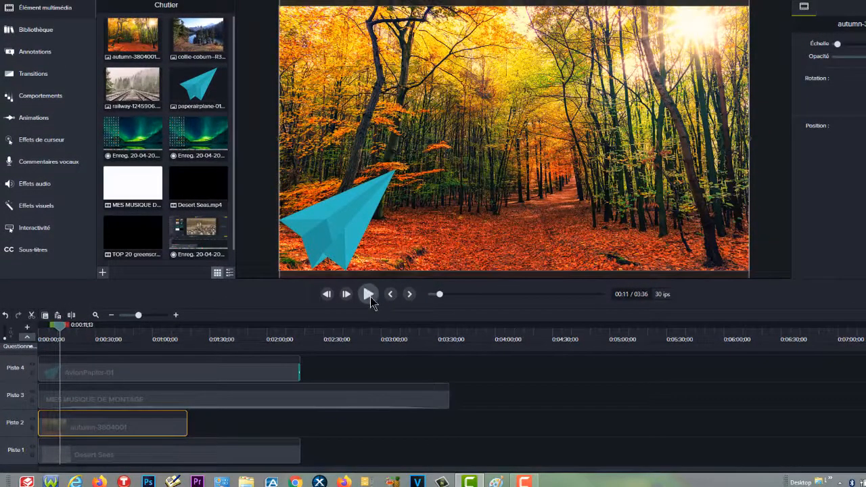
Slide the autumn-3804001 clip further along Piste 2, and undo the moves until it is back behind Desert Seas on Piste 1
{"action": "left_click_drag", "start_coordinate": [166, 431], "coordinate": [413, 432]}
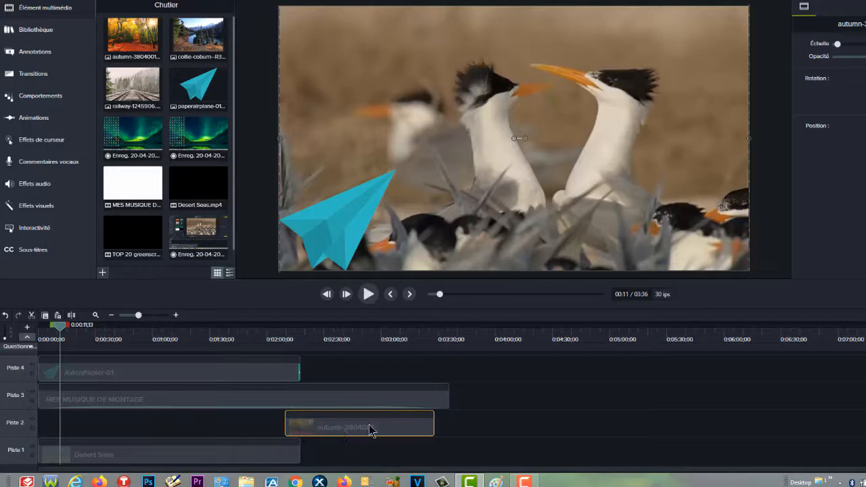
{"action": "key", "text": "ctrl+z"}
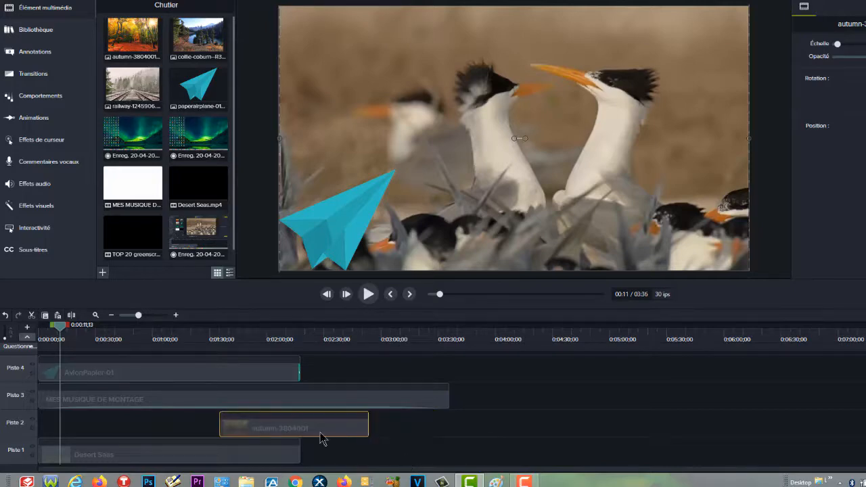
{"action": "left_click_drag", "start_coordinate": [359, 432], "coordinate": [406, 444]}
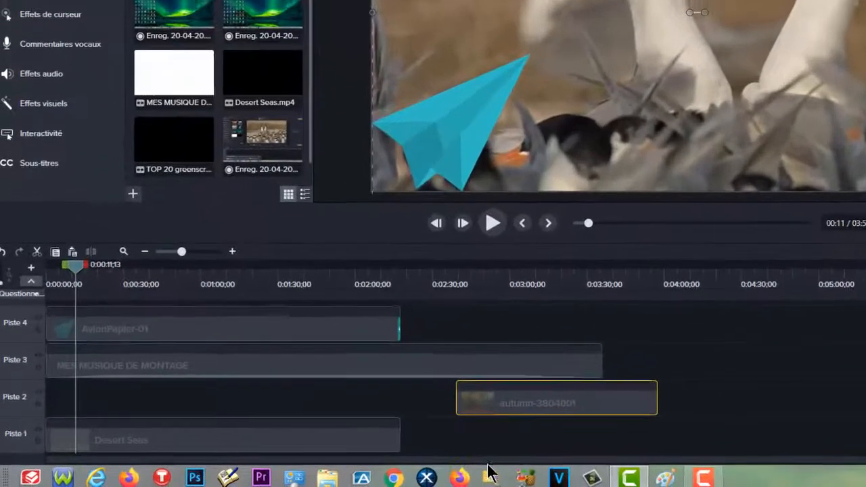
{"action": "key", "text": "ctrl+z"}
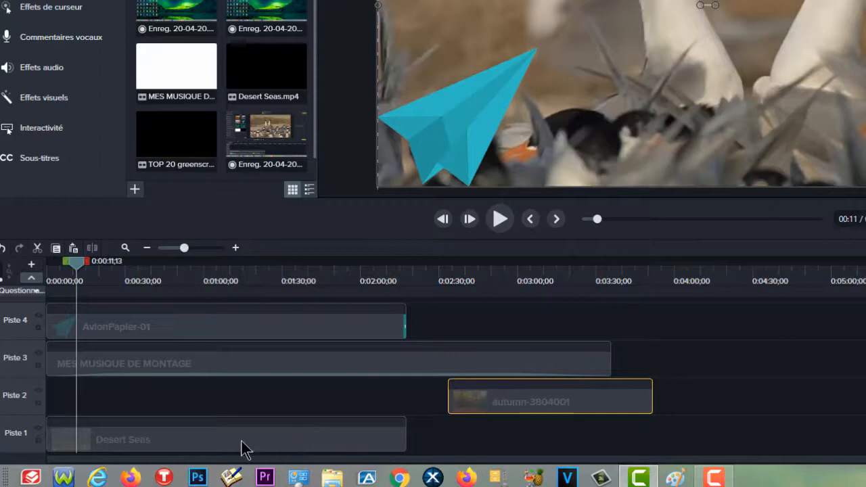
{"action": "key", "text": "ctrl+z"}
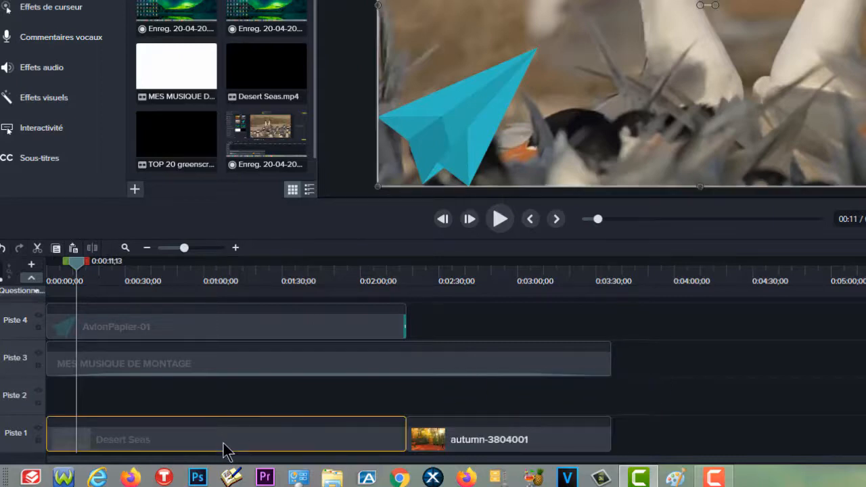
Move the Desert Seas clip up to Piste 2 and the autumn-3804001 clip to the start of Piste 1
{"action": "left_click_drag", "start_coordinate": [223, 450], "coordinate": [230, 397]}
{"action": "left_click_drag", "start_coordinate": [417, 438], "coordinate": [21, 449]}
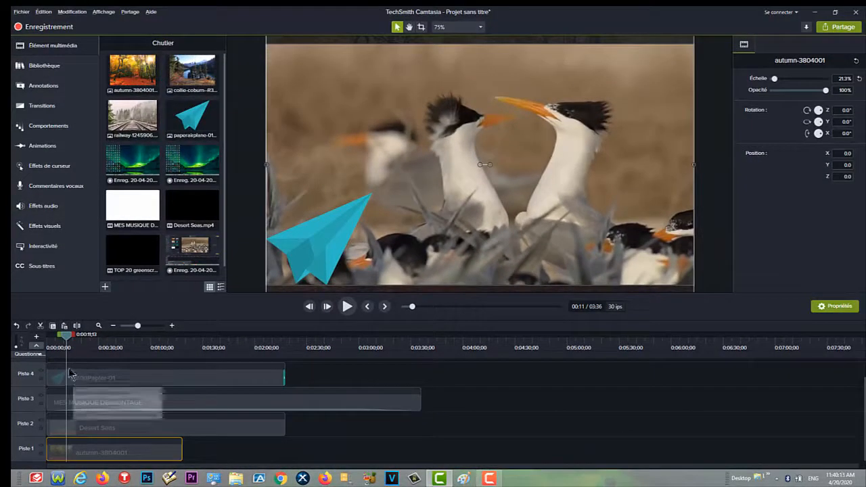
Examine the stacking order of the Desert Seas, MES MUSIQUE DE MONTAGE, AvionPapier-01 and autumn-3804001 clips across the four tracks
{"action": "left_click", "coordinate": [90, 430]}
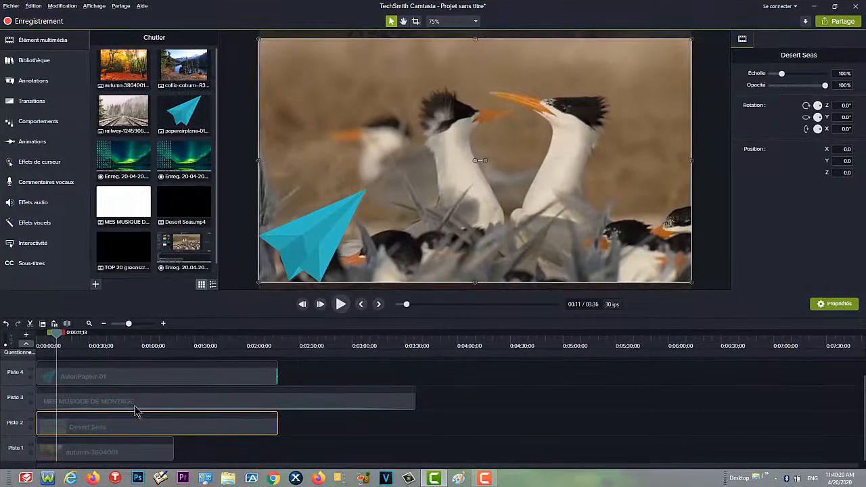
{"action": "left_click", "coordinate": [205, 401]}
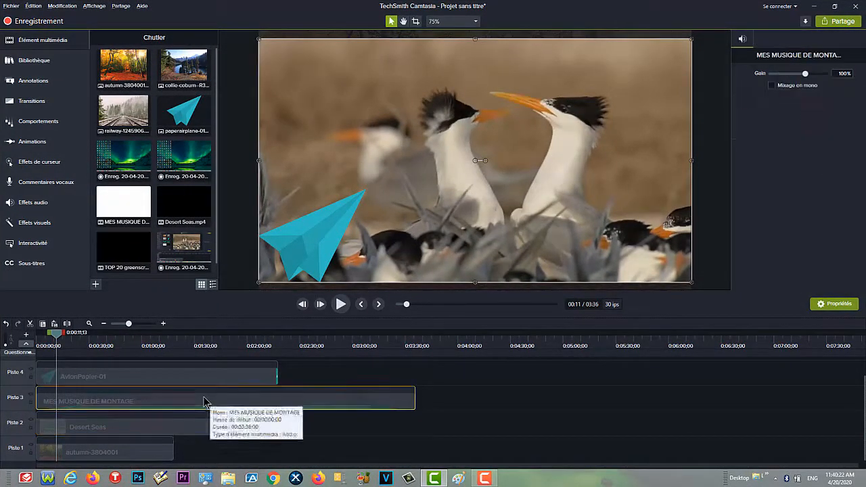
{"action": "left_click", "coordinate": [143, 375]}
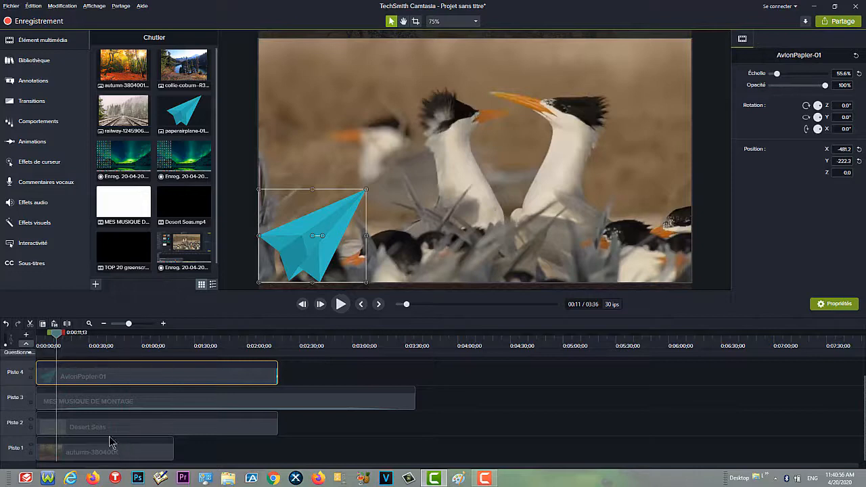
{"action": "mouse_move", "coordinate": [119, 456]}
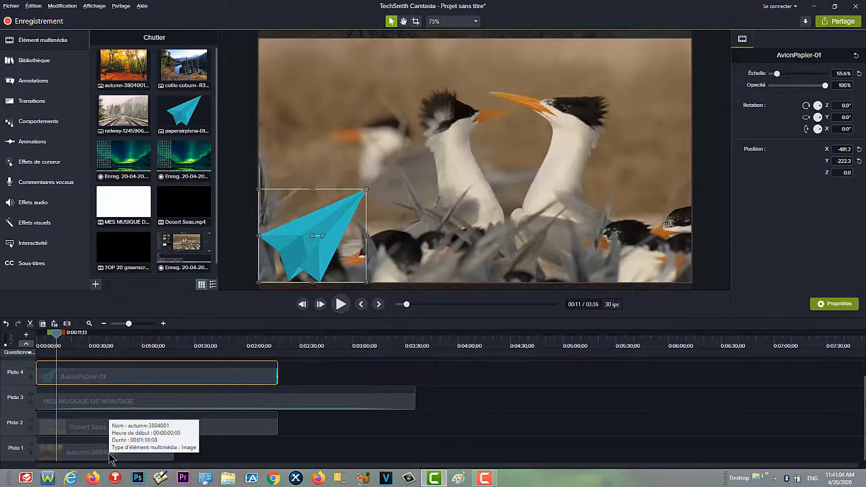
Enlarge the height of all timeline tracks and shrink it back to the minimum
{"action": "left_click", "coordinate": [6, 347]}
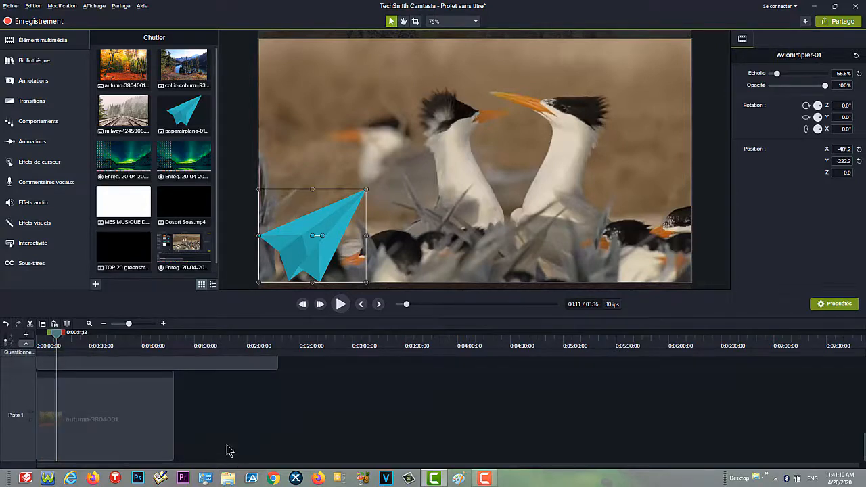
{"action": "left_click", "coordinate": [97, 453]}
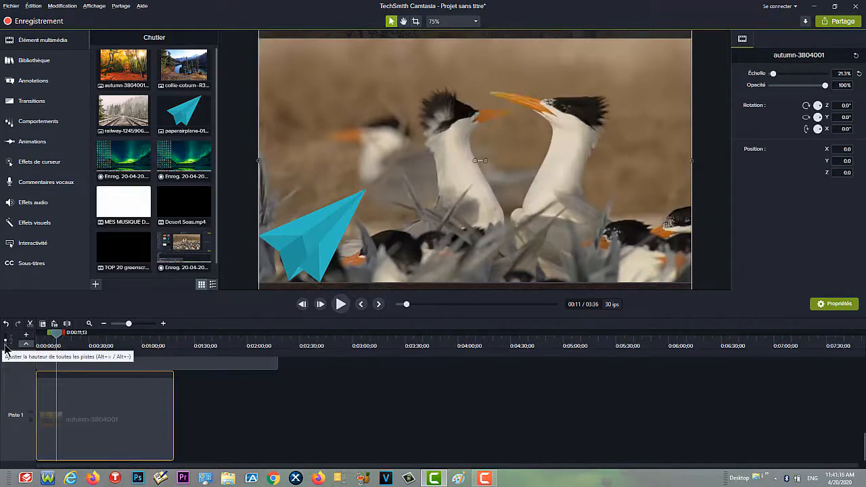
{"action": "left_click", "coordinate": [6, 348]}
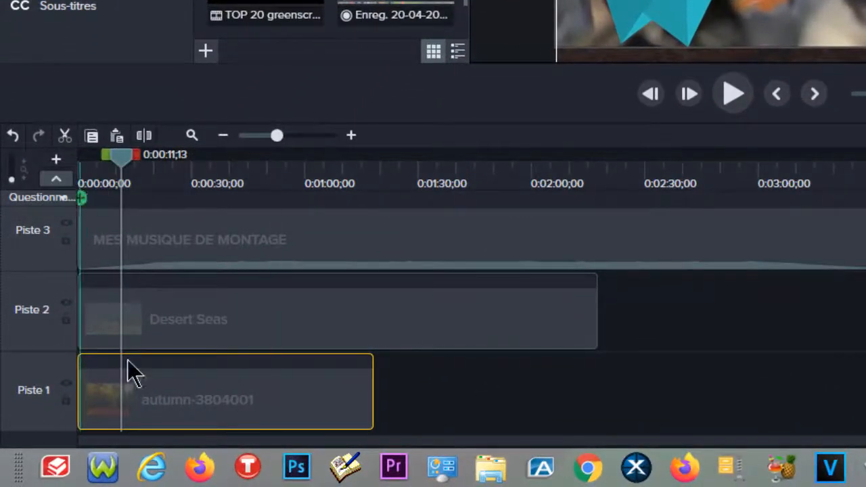
Delete the autumn-3804001 clip from Piste 1, and undo, redo and undo the deletion
{"action": "right_click", "coordinate": [203, 391]}
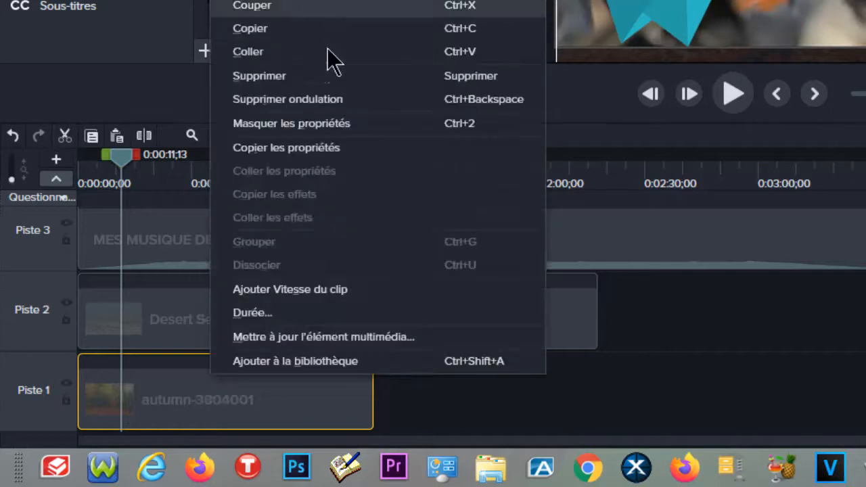
{"action": "left_click", "coordinate": [310, 79]}
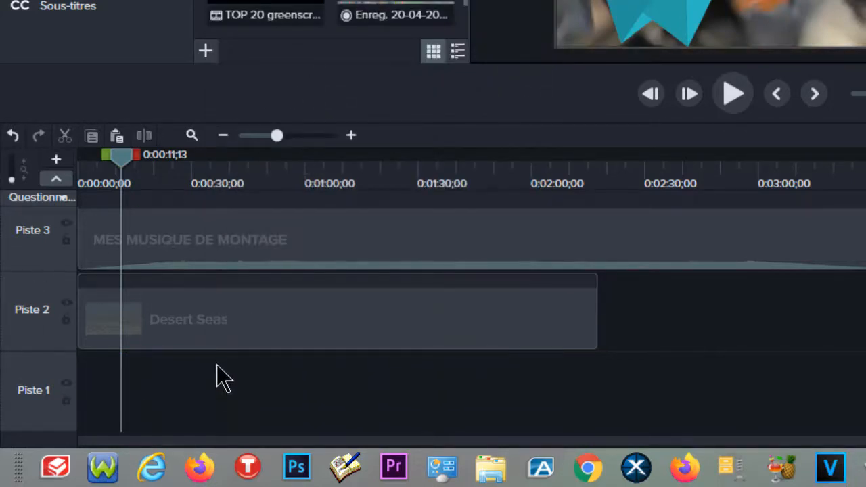
{"action": "left_click", "coordinate": [14, 136]}
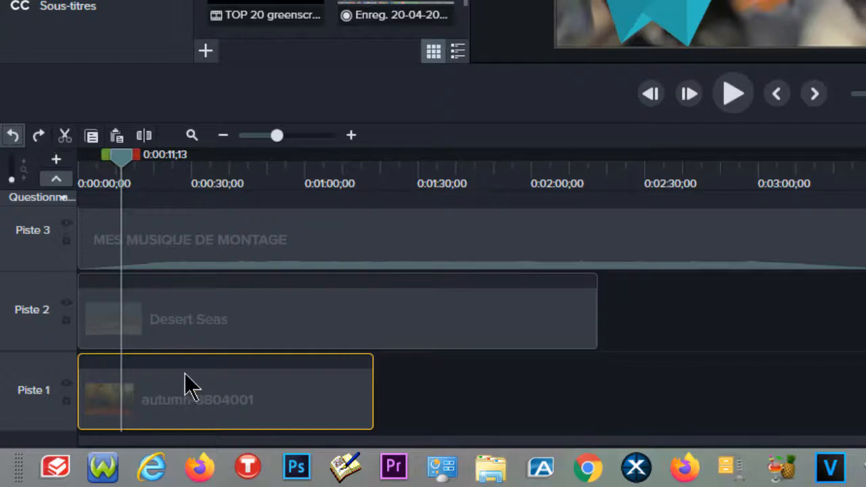
{"action": "left_click", "coordinate": [39, 136]}
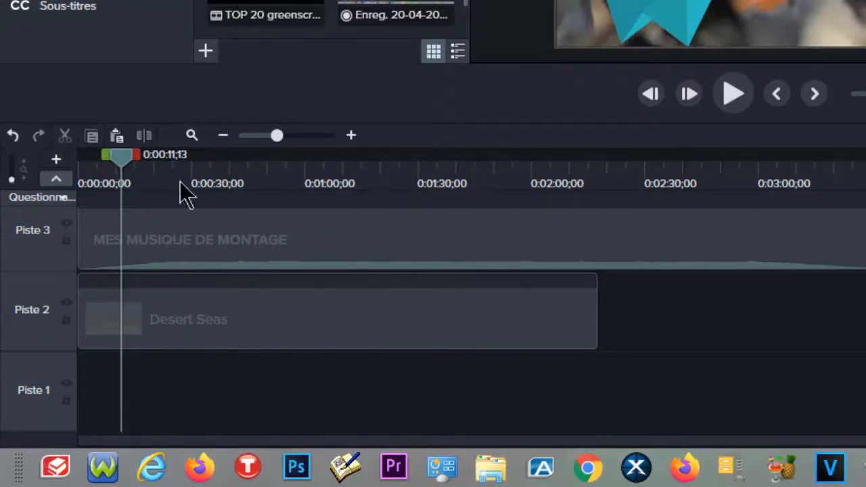
{"action": "left_click", "coordinate": [13, 135]}
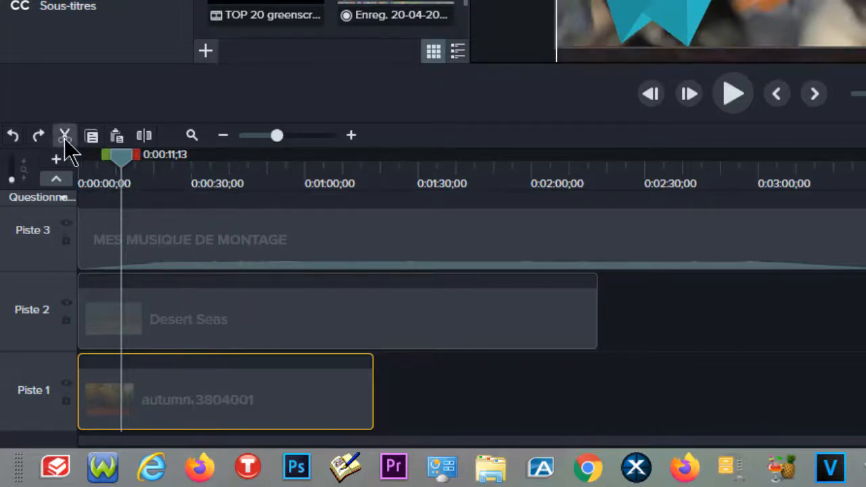
Add a quiz marker to the autumn-3804001 clip on Piste 1 at 0:00:22;10
{"action": "left_click", "coordinate": [162, 369]}
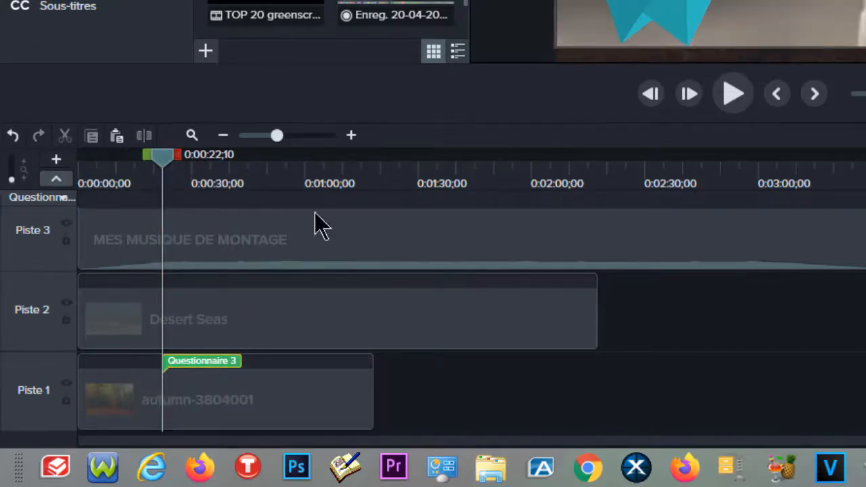
Play the timeline briefly from 0:00:16;20 and split the Desert Seas clip on Piste 2 at 0:00:19;20
{"action": "left_click_drag", "start_coordinate": [175, 163], "coordinate": [151, 169]}
{"action": "left_click", "coordinate": [736, 96]}
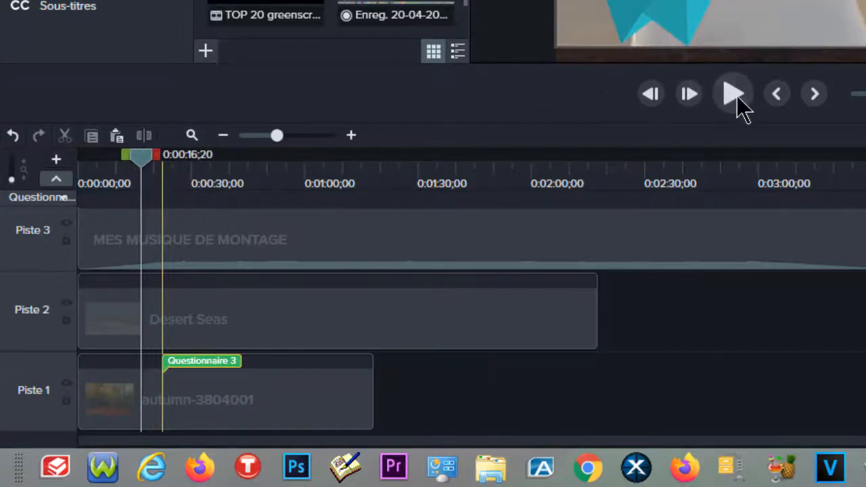
{"action": "left_click", "coordinate": [203, 323]}
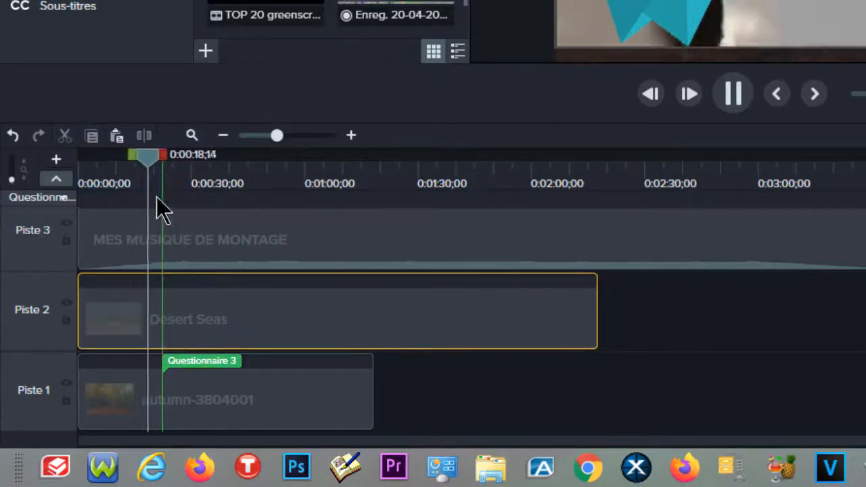
{"action": "left_click", "coordinate": [729, 109]}
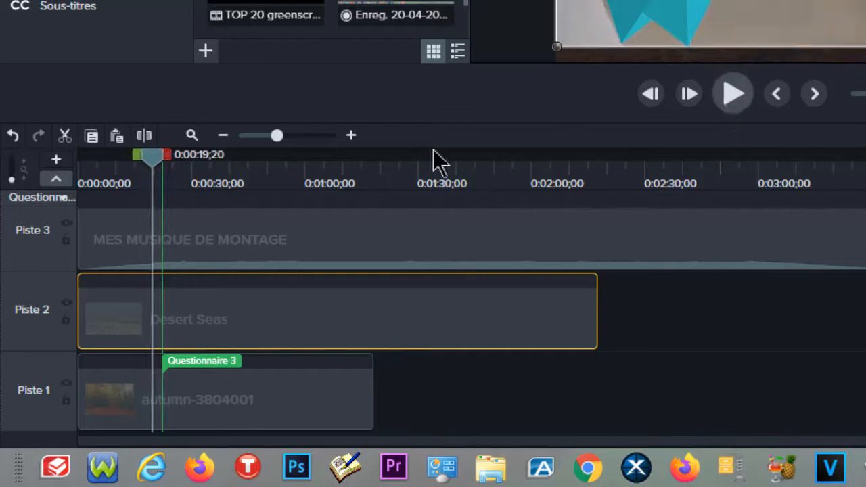
{"action": "key", "text": "shift+q"}
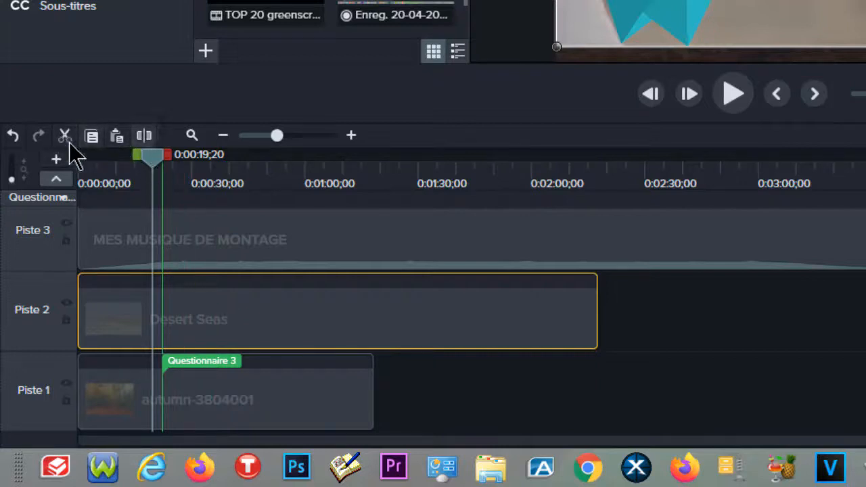
{"action": "left_click", "coordinate": [145, 136]}
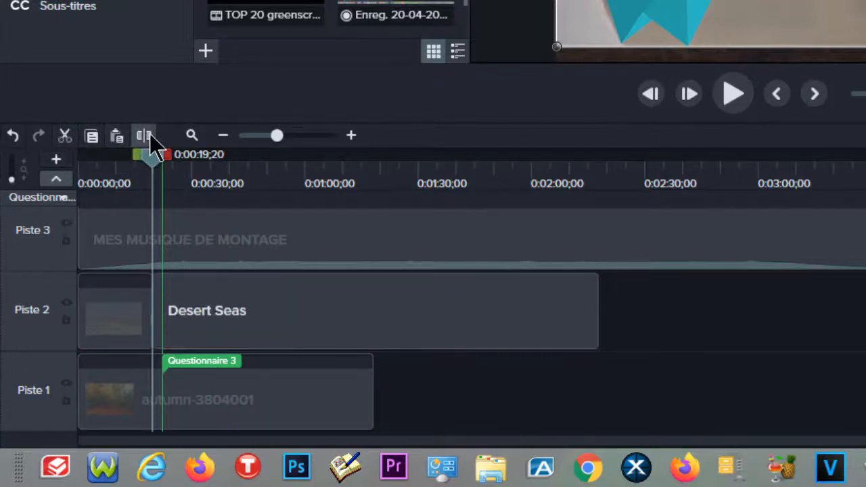
Split the remaining long part of the Desert Seas clip on Piste 2 at 0:00:42;16
{"action": "left_click_drag", "start_coordinate": [156, 169], "coordinate": [242, 195]}
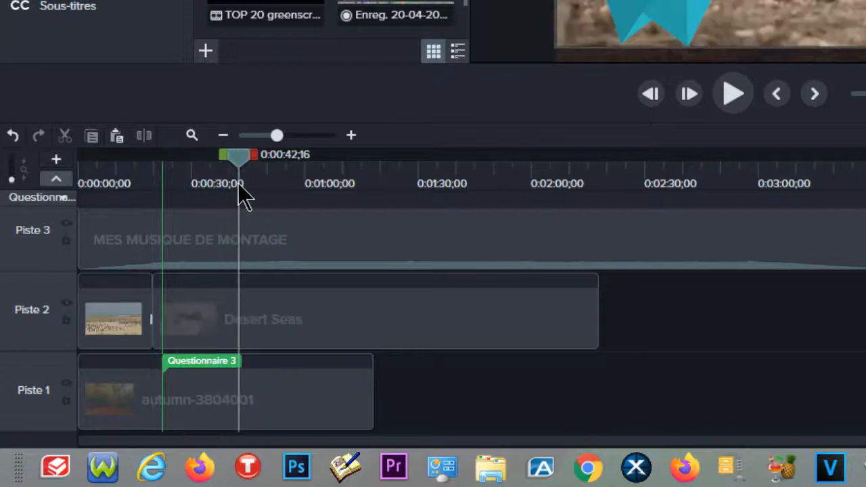
{"action": "left_click", "coordinate": [269, 322]}
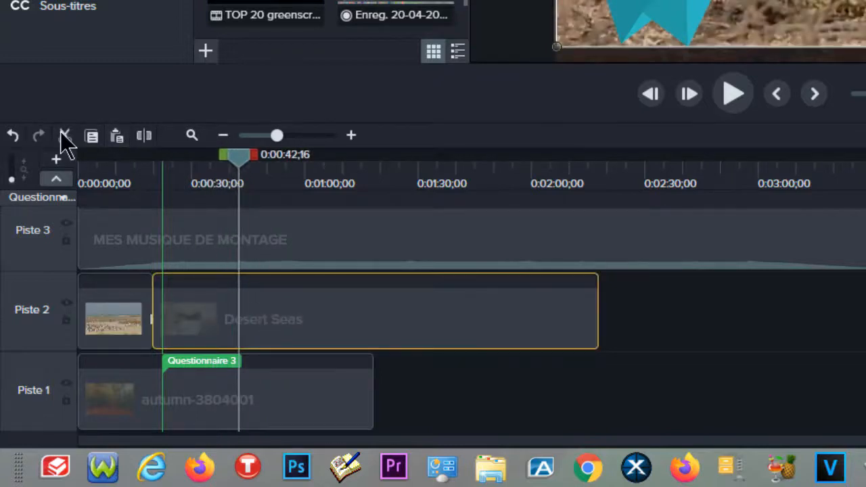
{"action": "left_click", "coordinate": [143, 136]}
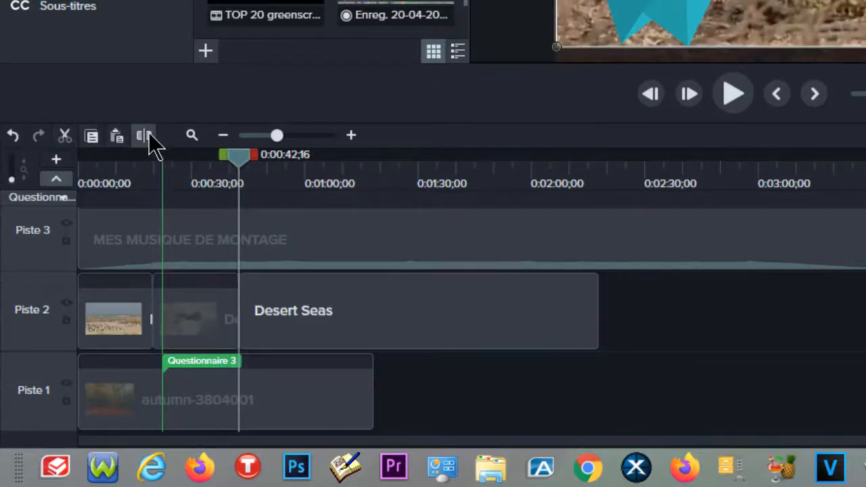
Cut the middle Desert Seas segment out of Piste 2 and undo the cut
{"action": "left_click", "coordinate": [192, 180]}
{"action": "left_click", "coordinate": [226, 312]}
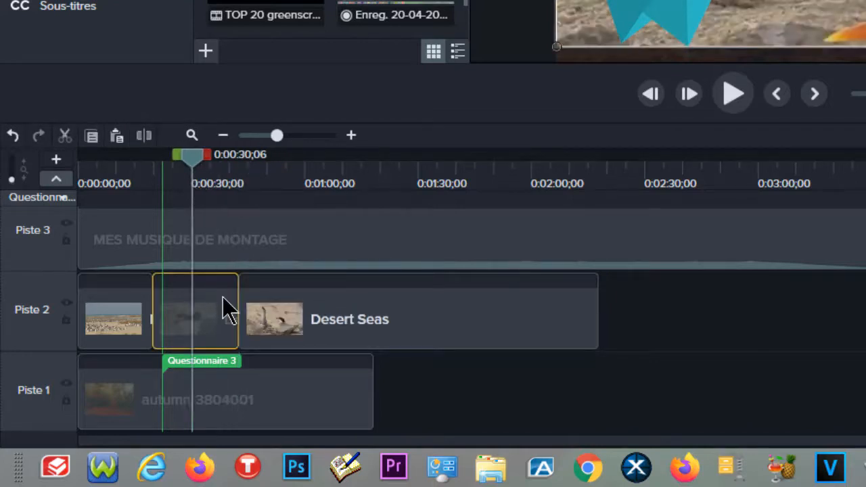
{"action": "left_click", "coordinate": [65, 136]}
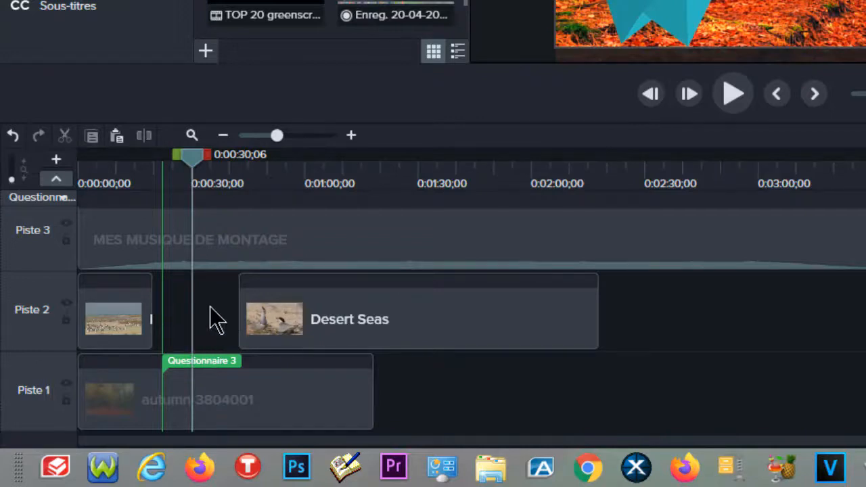
{"action": "left_click", "coordinate": [12, 135]}
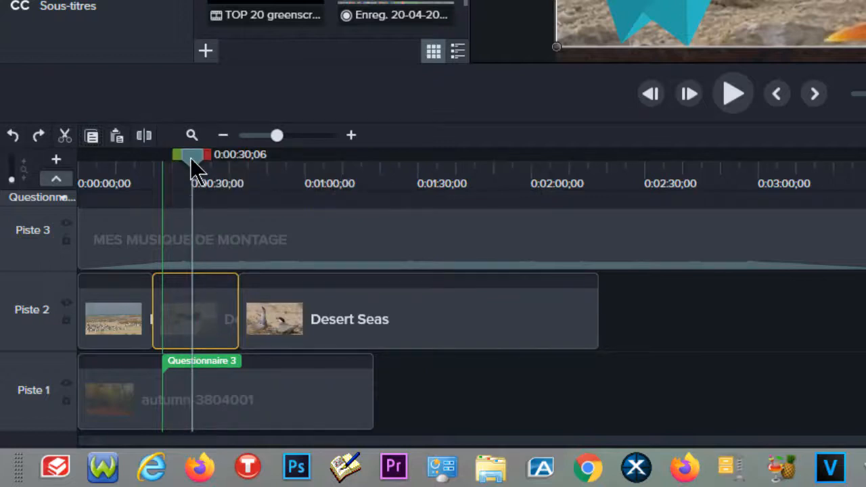
Split the last Desert Seas segment at 0:01:13;10, and slide its end piece away along Piste 2 and back against the cut
{"action": "left_click_drag", "start_coordinate": [195, 168], "coordinate": [354, 204]}
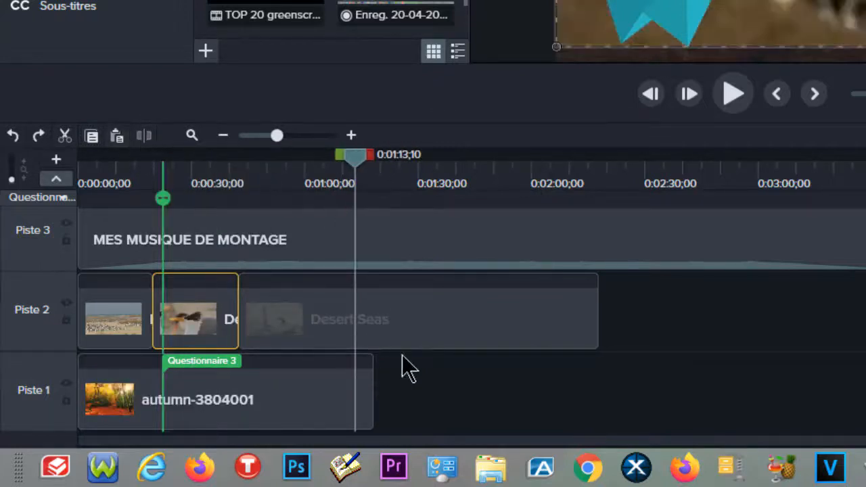
{"action": "left_click", "coordinate": [445, 329]}
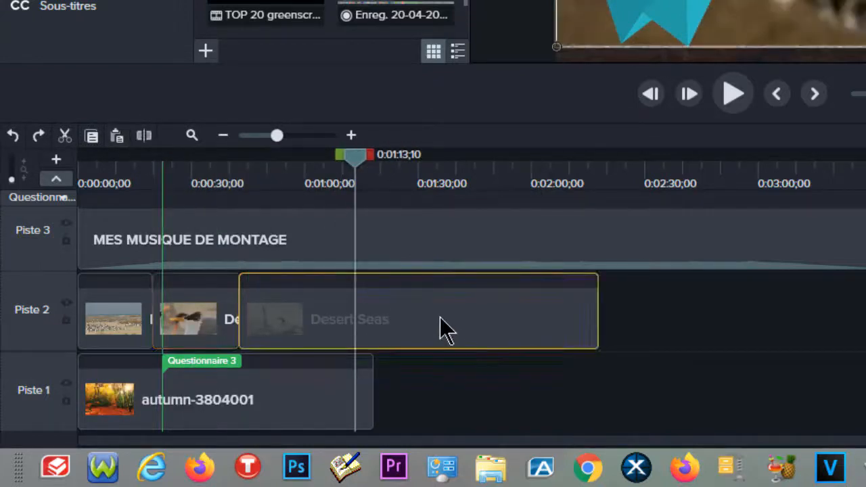
{"action": "left_click", "coordinate": [144, 137]}
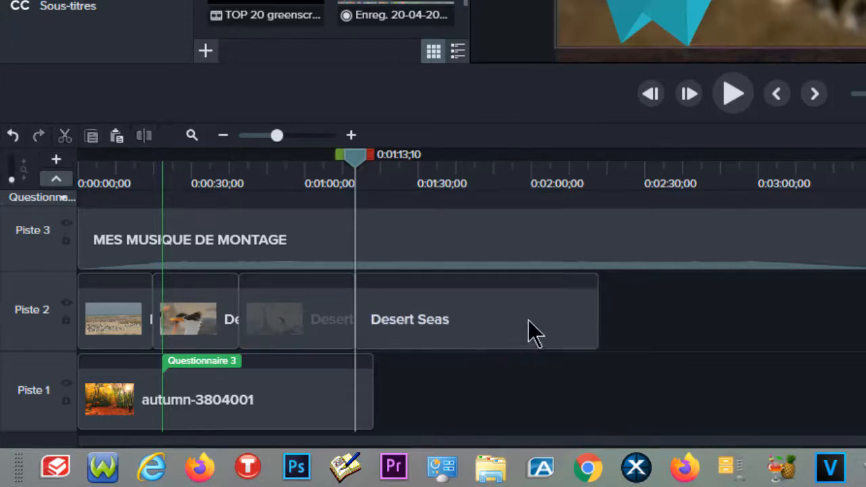
{"action": "left_click_drag", "start_coordinate": [530, 322], "coordinate": [585, 318]}
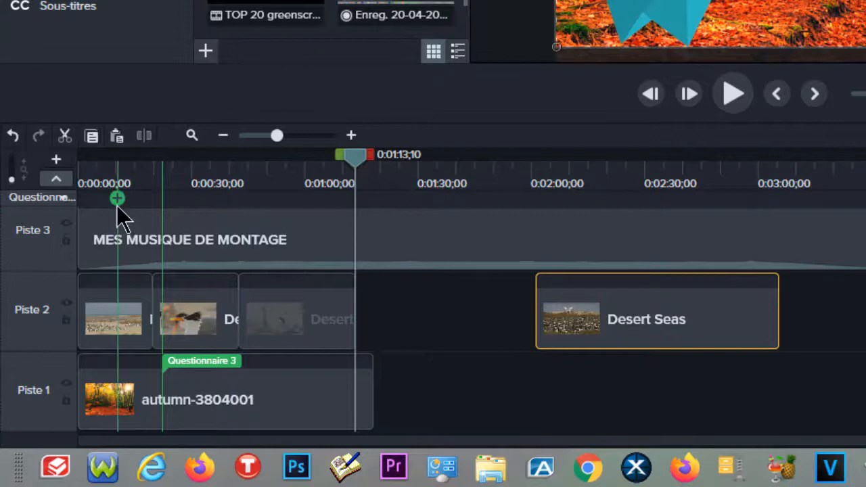
{"action": "left_click_drag", "start_coordinate": [606, 316], "coordinate": [306, 316]}
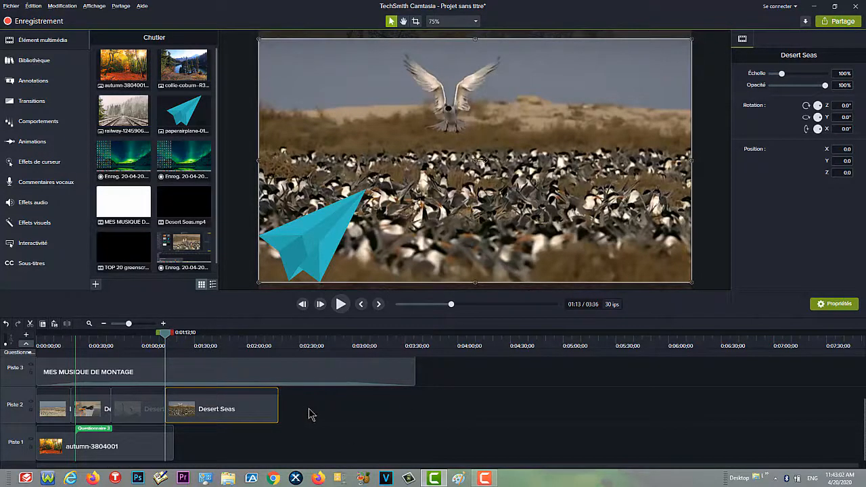
Stitch the four Desert Seas segments on Piste 2 together into one clip and select it
{"action": "left_click_drag", "start_coordinate": [300, 402], "coordinate": [38, 421]}
{"action": "right_click", "coordinate": [148, 411]}
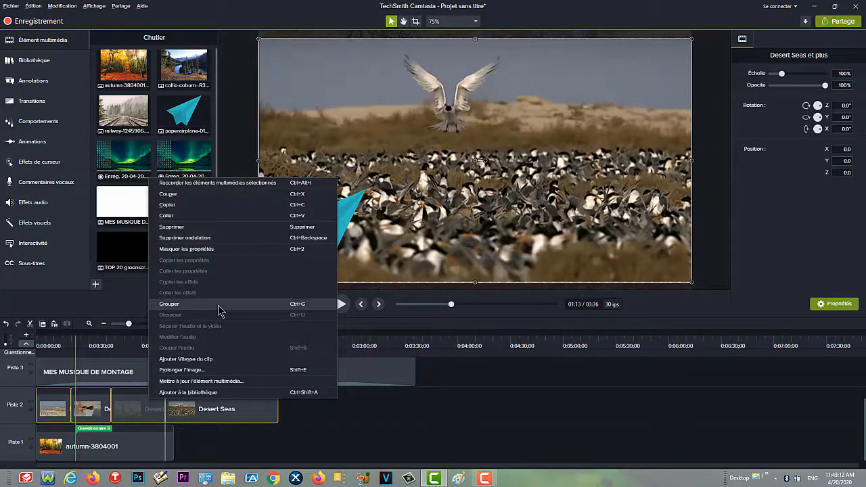
{"action": "left_click", "coordinate": [252, 182]}
{"action": "left_click", "coordinate": [218, 414]}
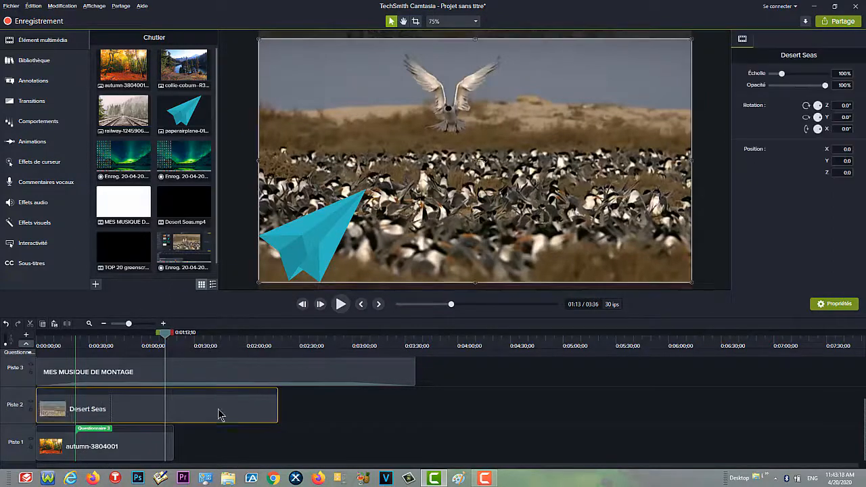
Play the stitched Desert Seas clip from 0:00:37;27 to 0:00:42;00 to check the join
{"action": "left_click_drag", "start_coordinate": [168, 337], "coordinate": [103, 333]}
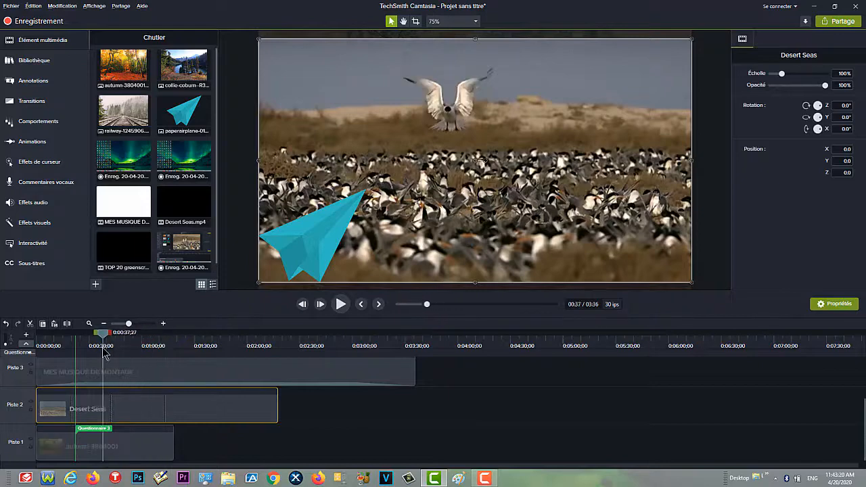
{"action": "left_click", "coordinate": [341, 304]}
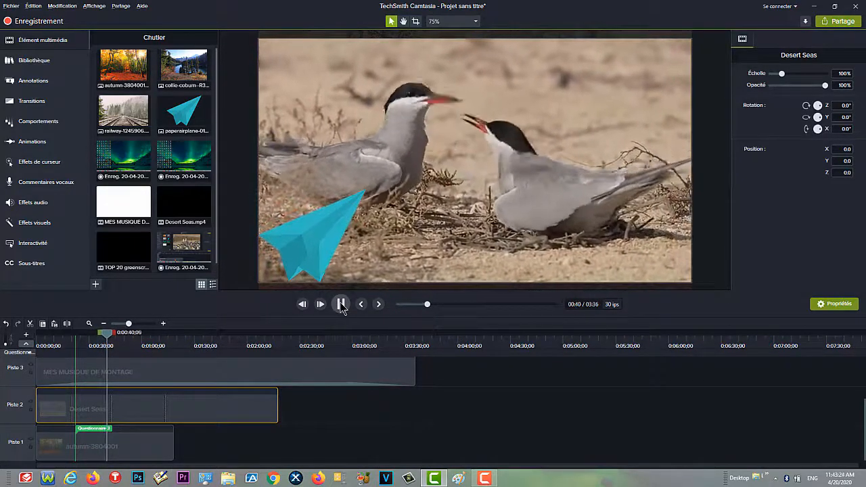
{"action": "left_click", "coordinate": [342, 305]}
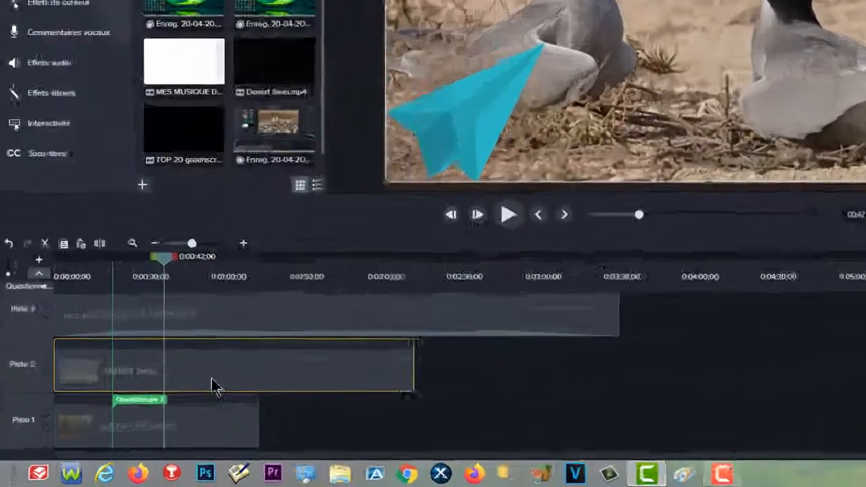
Add a clip speed effect to the stitched Desert Seas clip and shorten the clip to a speed of 1.76x
{"action": "right_click", "coordinate": [142, 420]}
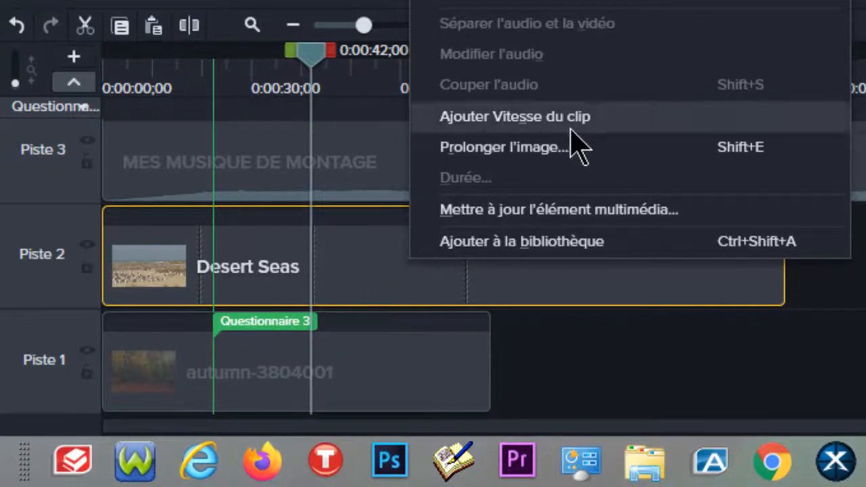
{"action": "left_click", "coordinate": [591, 125]}
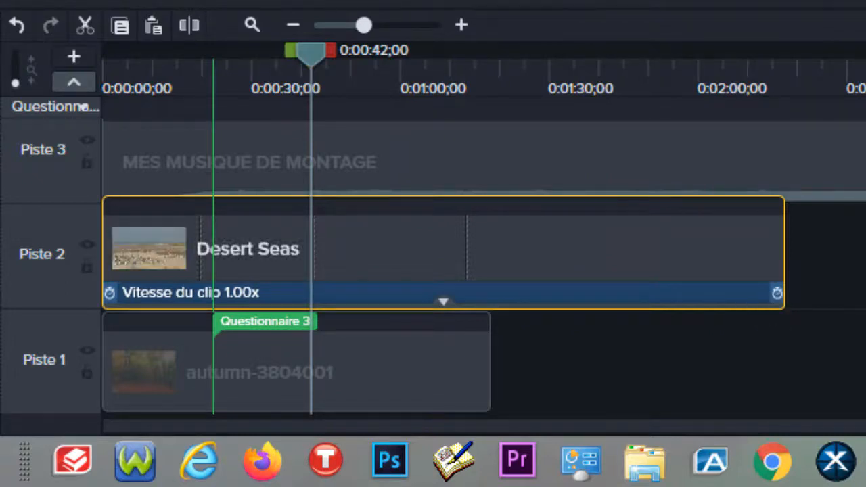
{"action": "left_click_drag", "start_coordinate": [777, 293], "coordinate": [709, 287]}
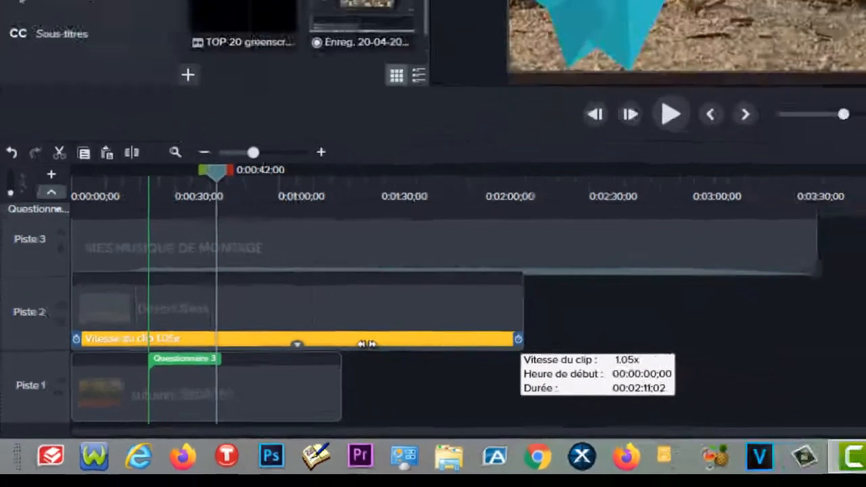
{"action": "left_click_drag", "start_coordinate": [366, 344], "coordinate": [356, 346]}
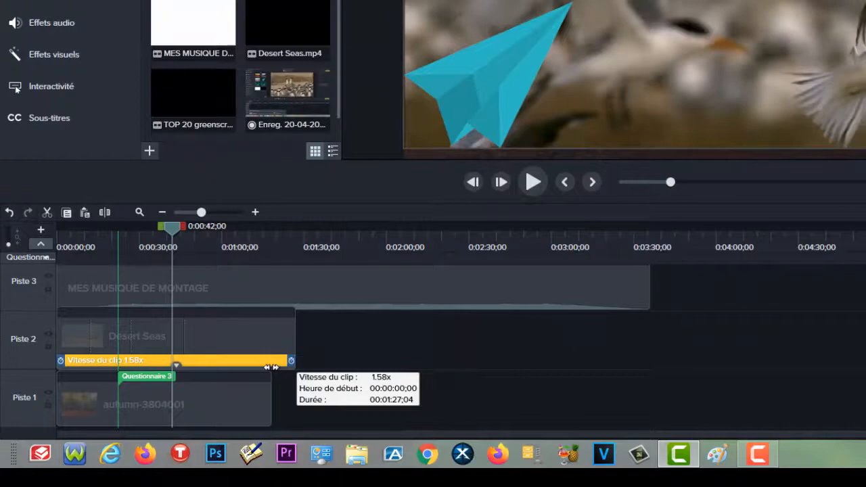
{"action": "left_click_drag", "start_coordinate": [273, 367], "coordinate": [264, 365]}
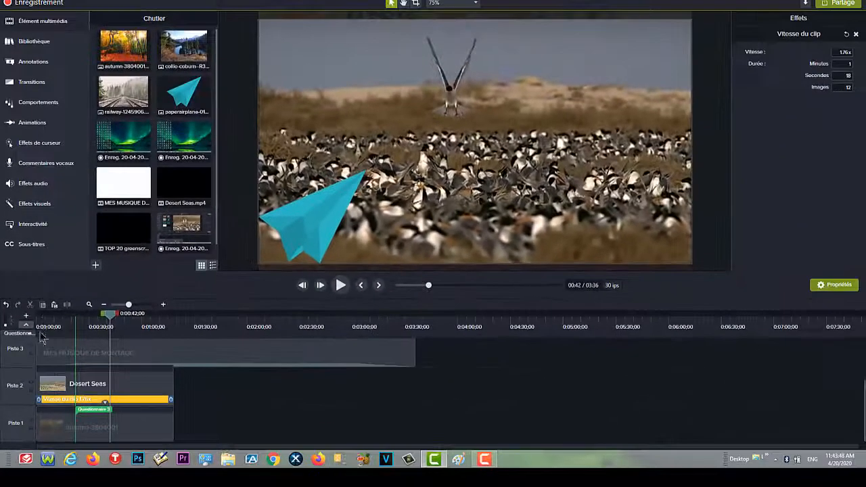
Play the sped-up Desert Seas clip from 0:00:15;01 to preview the faster motion
{"action": "left_click_drag", "start_coordinate": [106, 314], "coordinate": [52, 315]}
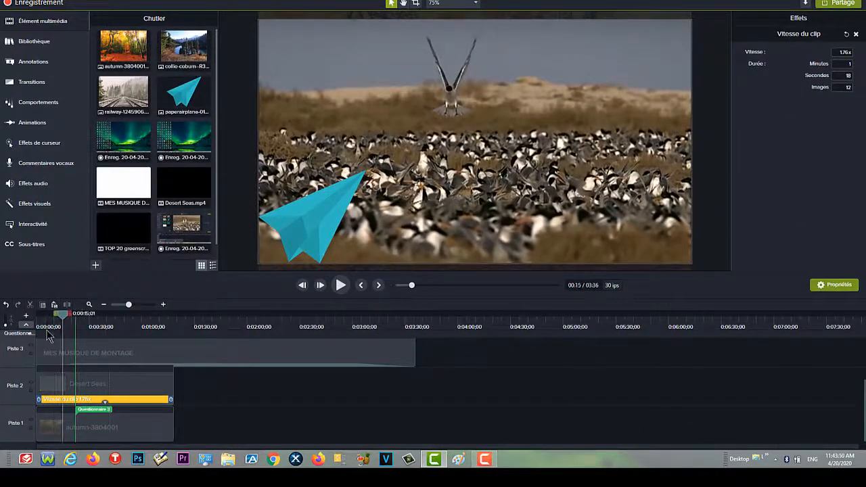
{"action": "left_click", "coordinate": [340, 285]}
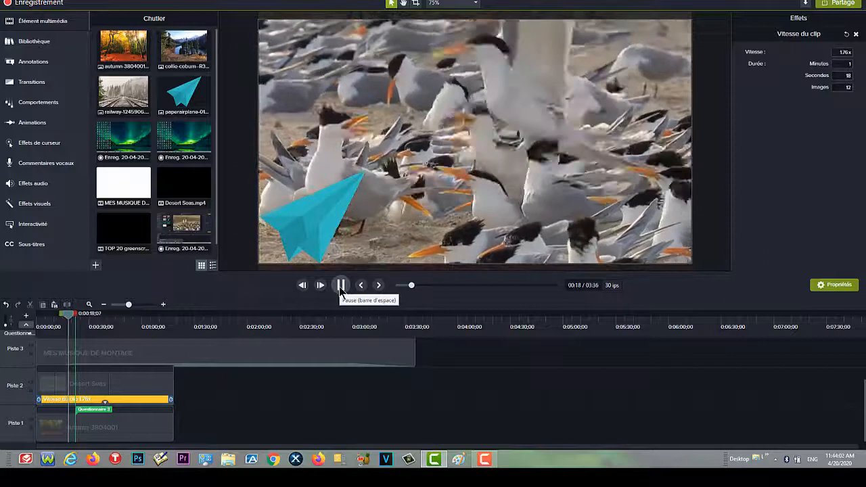
{"action": "left_click", "coordinate": [341, 286]}
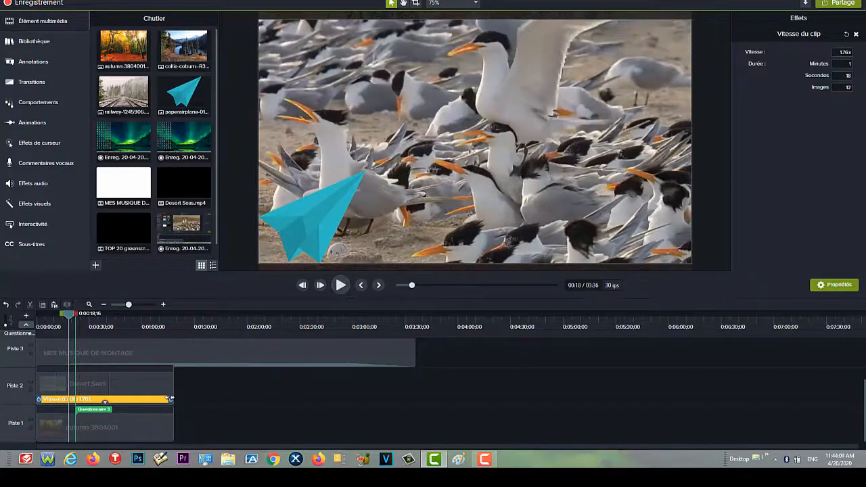
Stretch the Desert Seas clip to a speed of 0.59x, and delete its clip speed effect
{"action": "left_click_drag", "start_coordinate": [172, 399], "coordinate": [448, 398]}
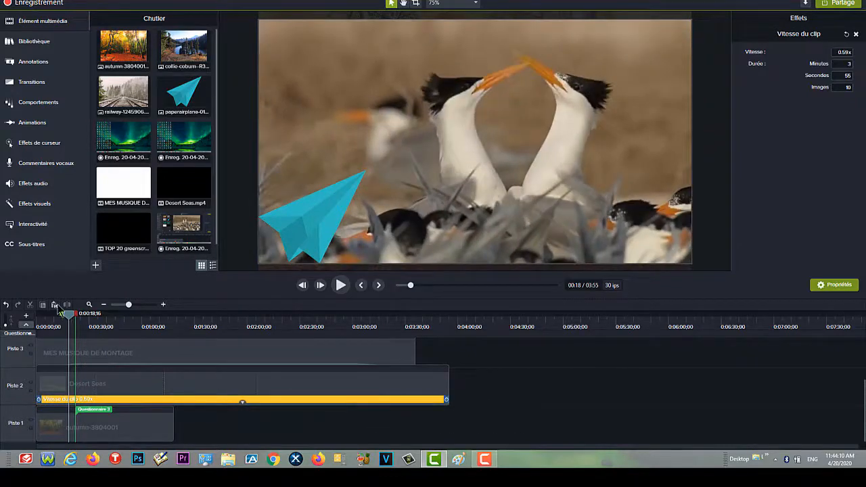
{"action": "right_click", "coordinate": [258, 395]}
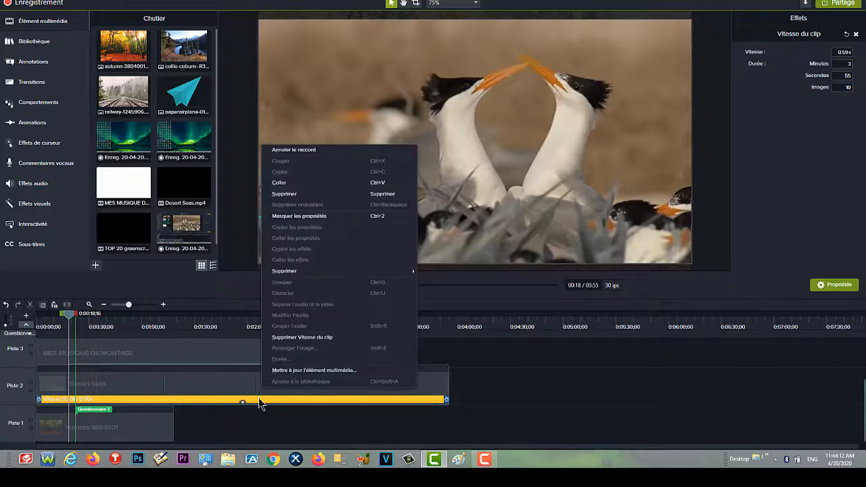
{"action": "left_click", "coordinate": [295, 398]}
{"action": "right_click", "coordinate": [296, 404]}
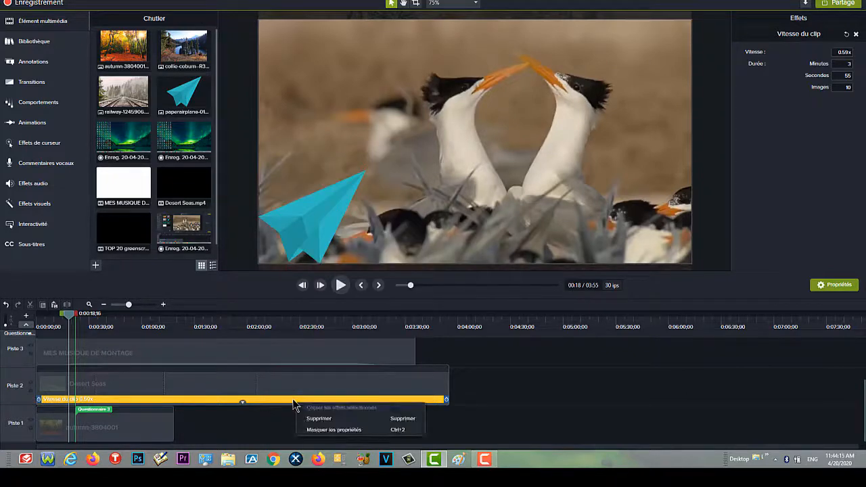
{"action": "left_click", "coordinate": [342, 425]}
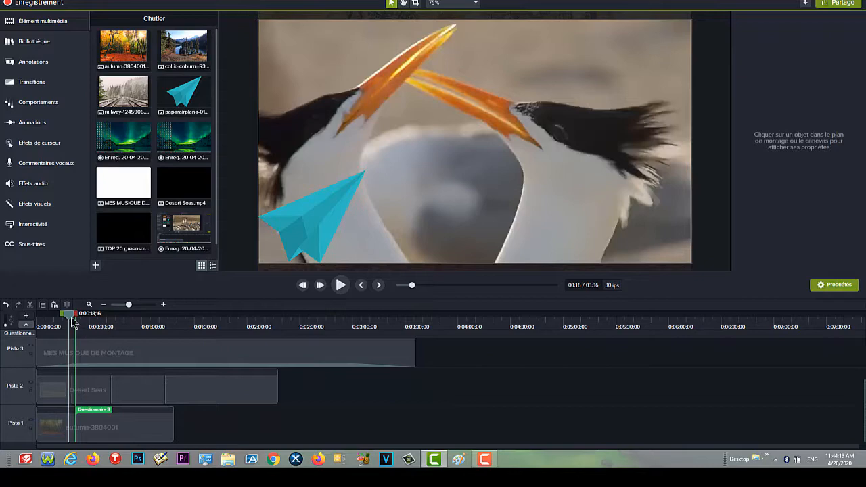
Split the stitched Desert Seas clip on Piste 2 at 0:01:30;13
{"action": "left_click_drag", "start_coordinate": [73, 324], "coordinate": [197, 364]}
{"action": "left_click", "coordinate": [179, 391]}
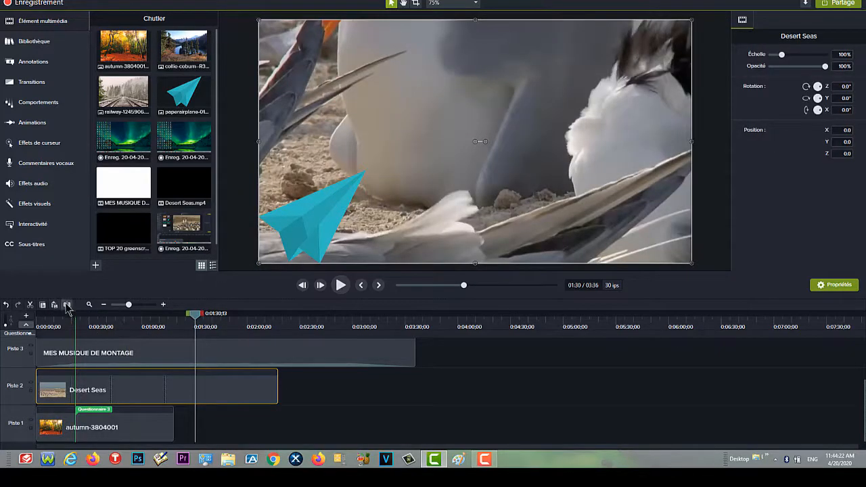
{"action": "left_click", "coordinate": [67, 306]}
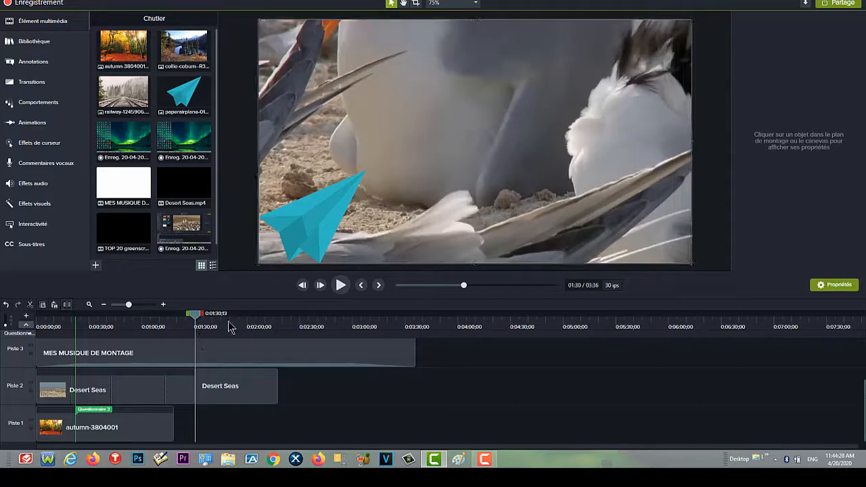
Split the Desert Seas clip on Piste 2 at 0:01:42;15, and select the short segment before the cut to view it at 0:01:38;12
{"action": "left_click", "coordinate": [216, 386]}
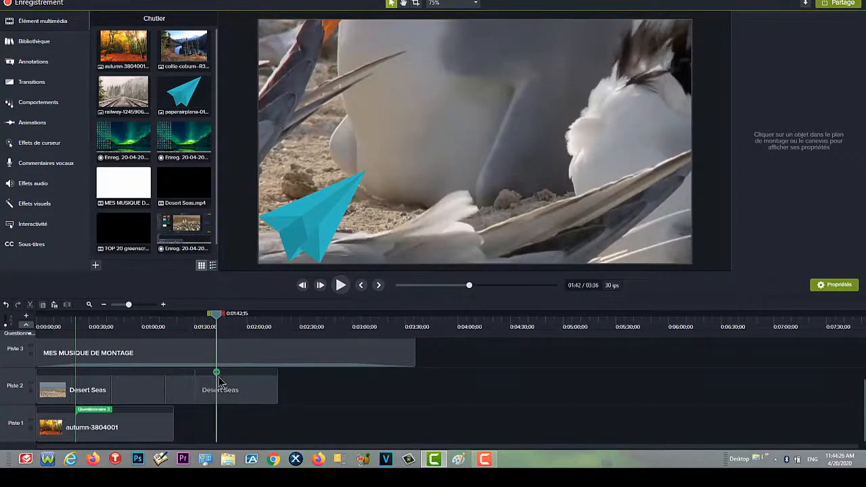
{"action": "left_click", "coordinate": [67, 305]}
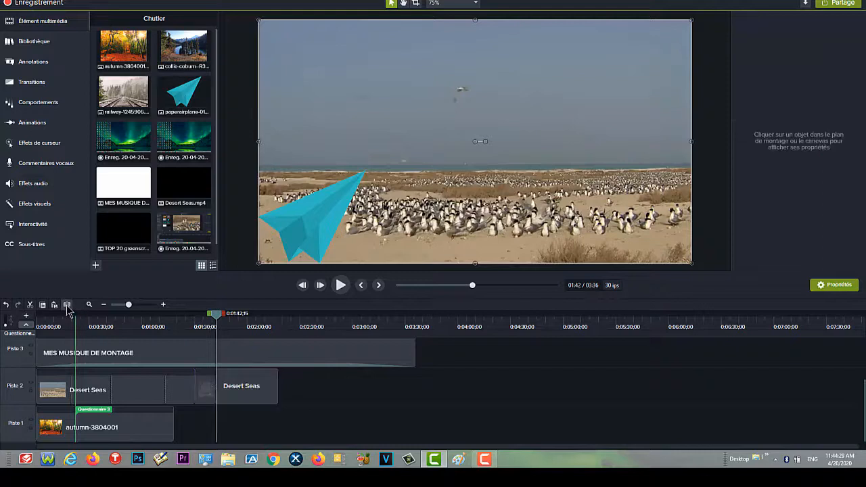
{"action": "left_click", "coordinate": [209, 393]}
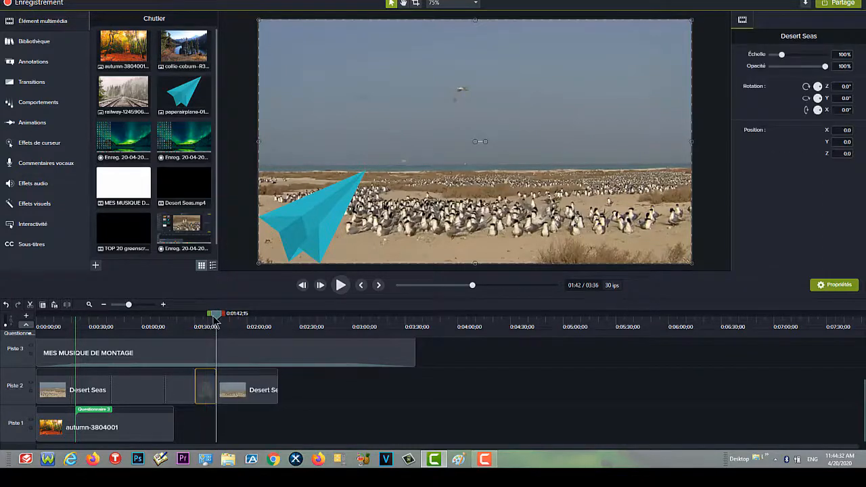
{"action": "left_click_drag", "start_coordinate": [215, 318], "coordinate": [207, 318]}
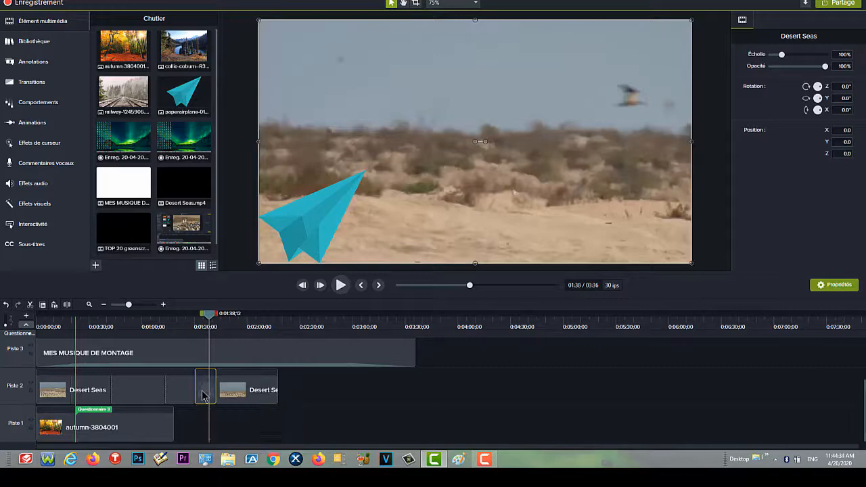
Add a clip speed effect to the short Desert Seas segment, shift the following clip later, and stretch the segment to a speed of 0.18x
{"action": "right_click", "coordinate": [204, 396]}
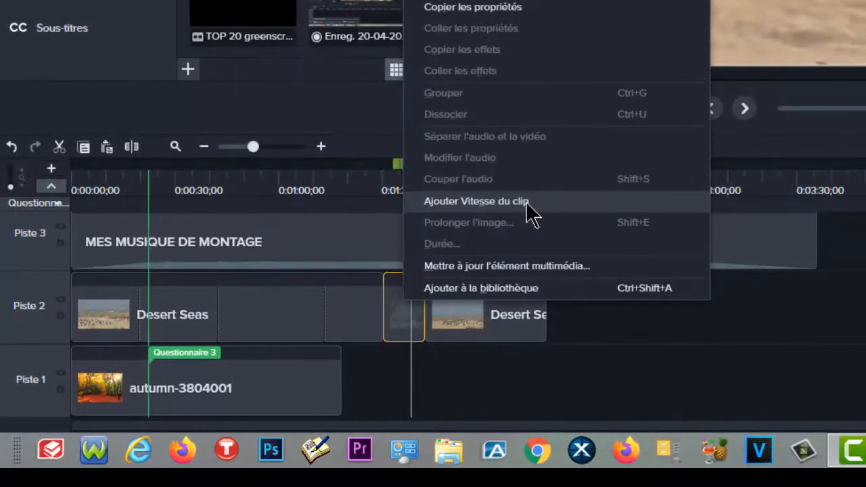
{"action": "left_click", "coordinate": [499, 215]}
{"action": "left_click_drag", "start_coordinate": [517, 315], "coordinate": [730, 318]}
{"action": "left_click_drag", "start_coordinate": [421, 329], "coordinate": [605, 330]}
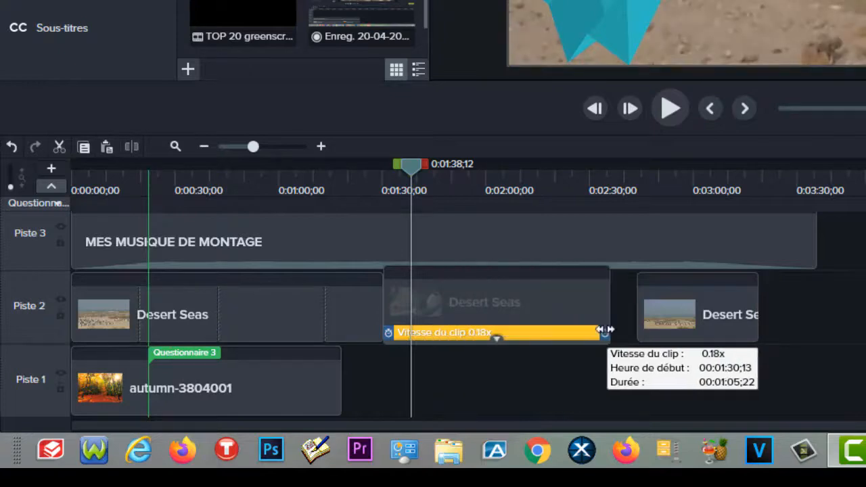
Play the slowed Desert Seas segment from 0:01:35;02 to preview the slow motion, and pause at 0:01:39;16
{"action": "left_click_drag", "start_coordinate": [411, 168], "coordinate": [405, 186]}
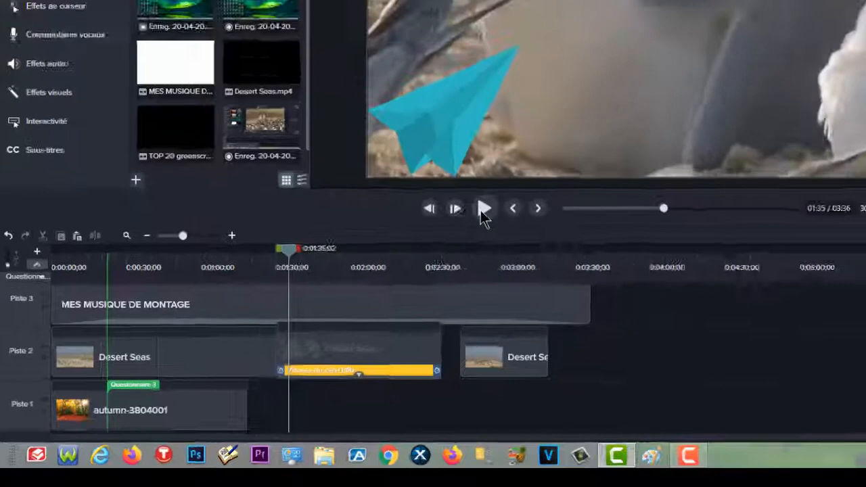
{"action": "left_click", "coordinate": [670, 109]}
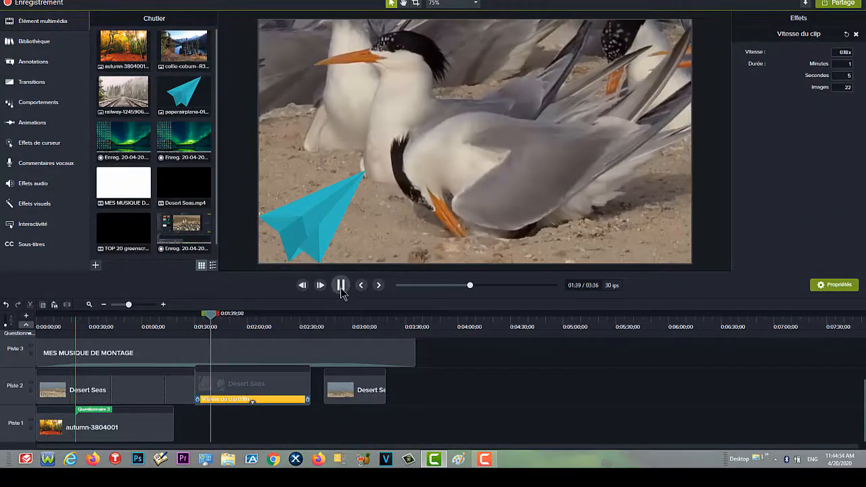
{"action": "left_click", "coordinate": [340, 285]}
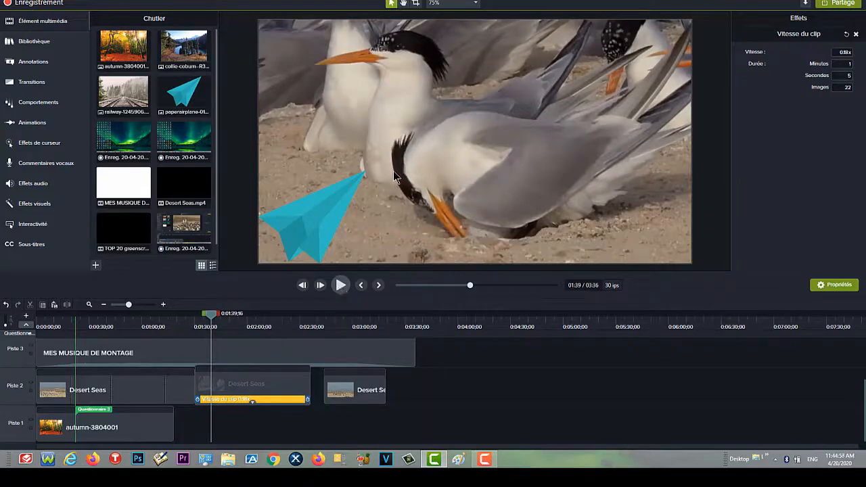
{"action": "mouse_move", "coordinate": [865, 467]}
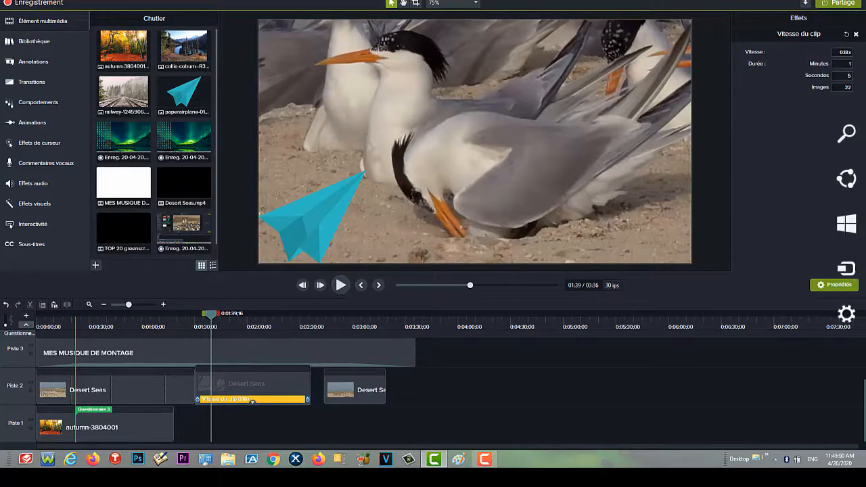